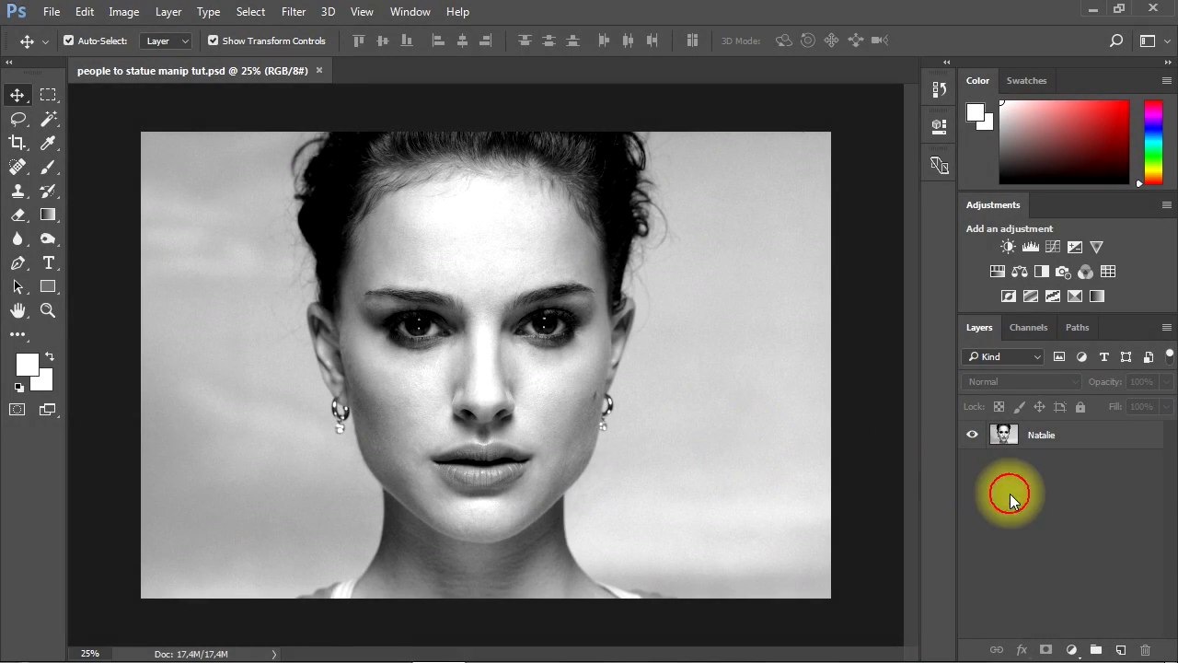
- Select the grey background on both sides of the woman's head on the portrait layer with the Quick Selection tool
{"action": "left_click", "coordinate": [1041, 447]}
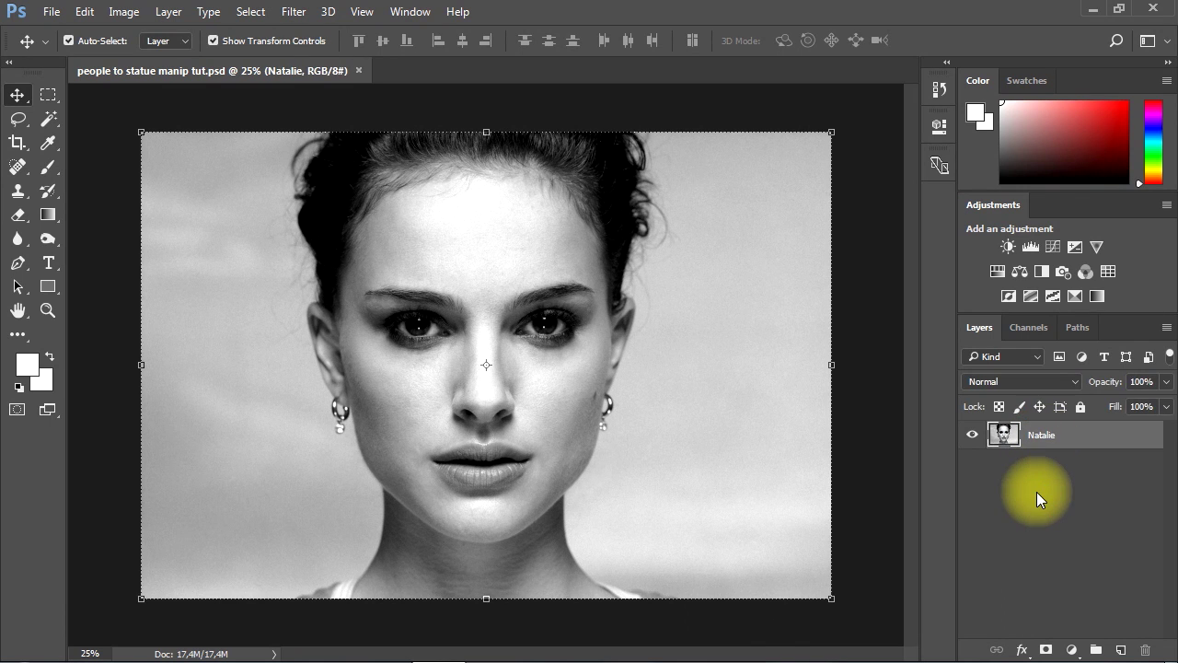
{"action": "left_click", "coordinate": [1036, 492]}
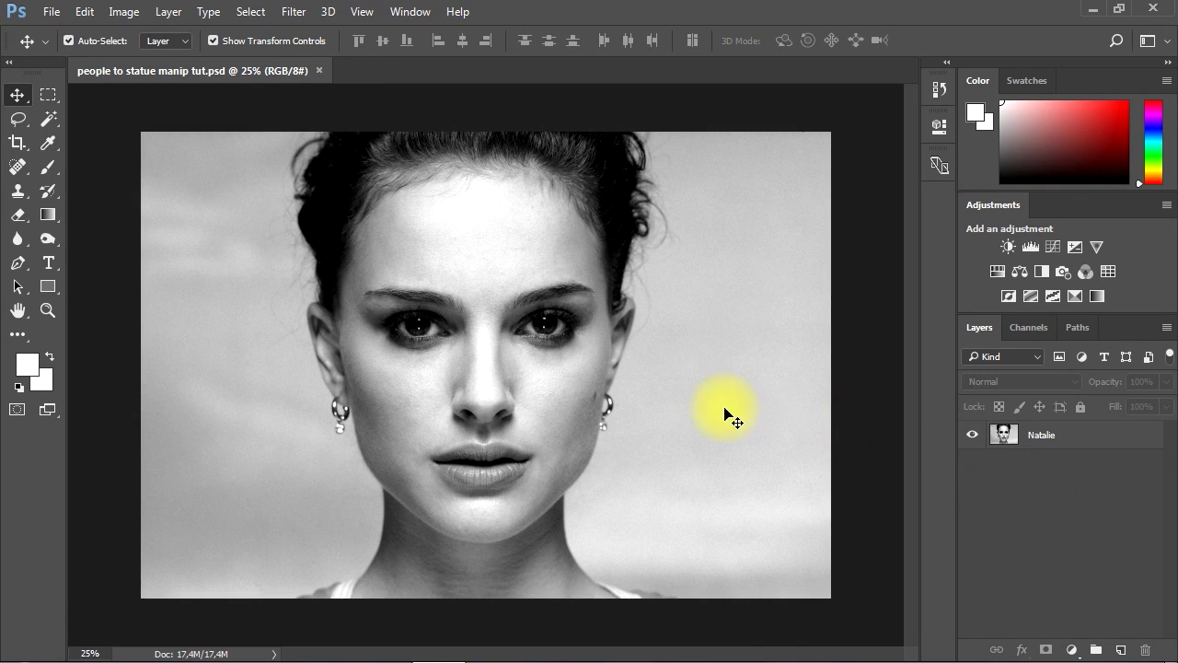
{"action": "left_click", "coordinate": [701, 495]}
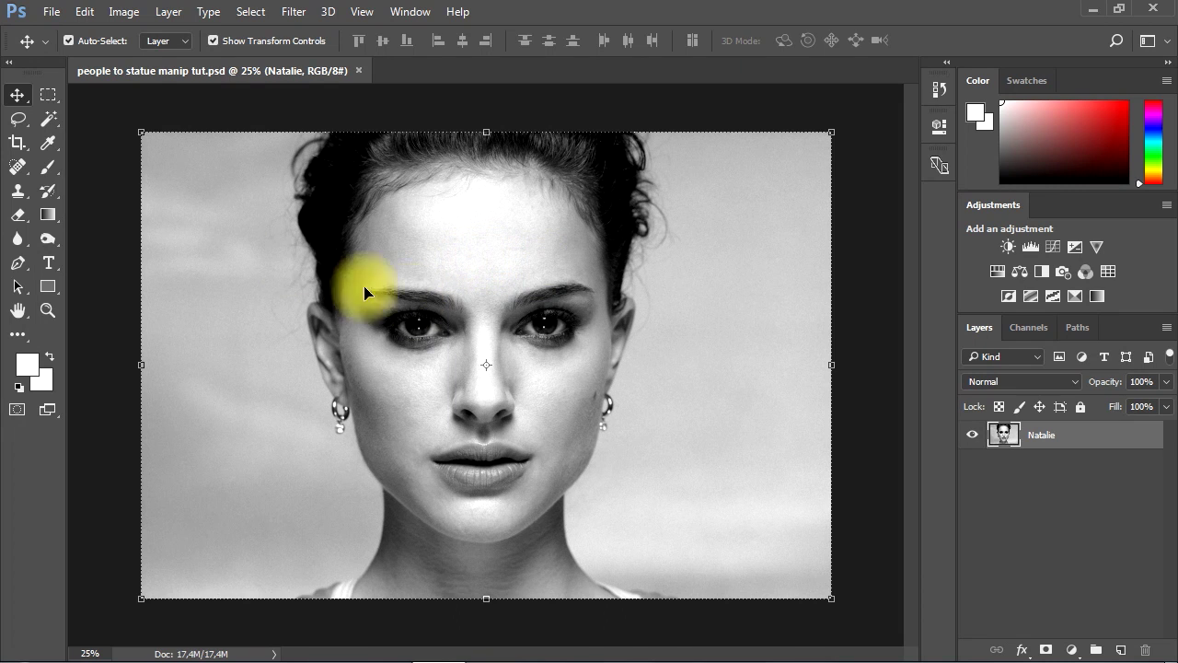
{"action": "left_click", "coordinate": [51, 127]}
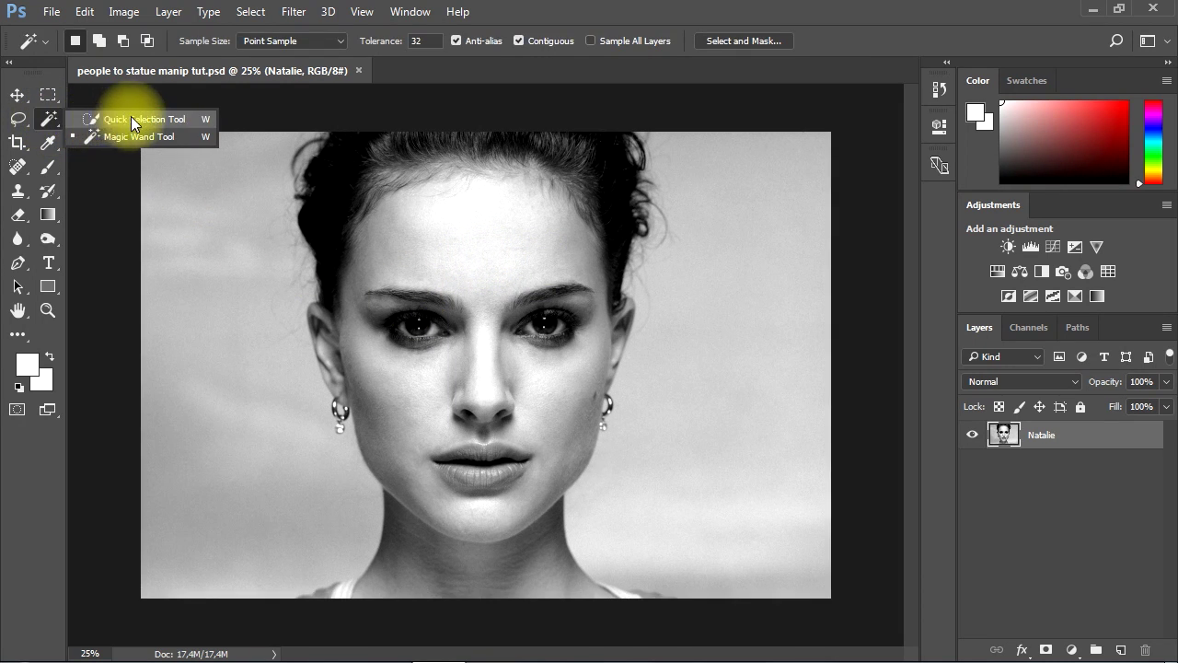
{"action": "left_click", "coordinate": [188, 119]}
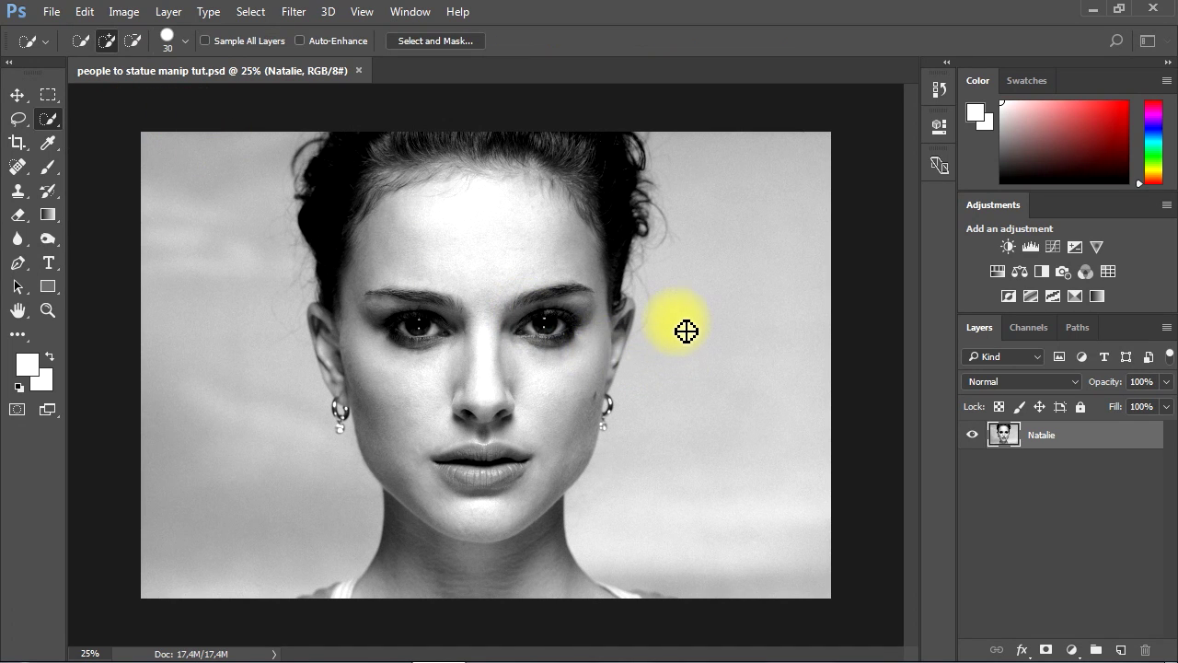
{"action": "mouse_move", "coordinate": [691, 307]}
{"action": "left_mouse_down"}
{"action": "mouse_move", "coordinate": [659, 394]}
{"action": "mouse_move", "coordinate": [655, 450]}
{"action": "left_mouse_up"}
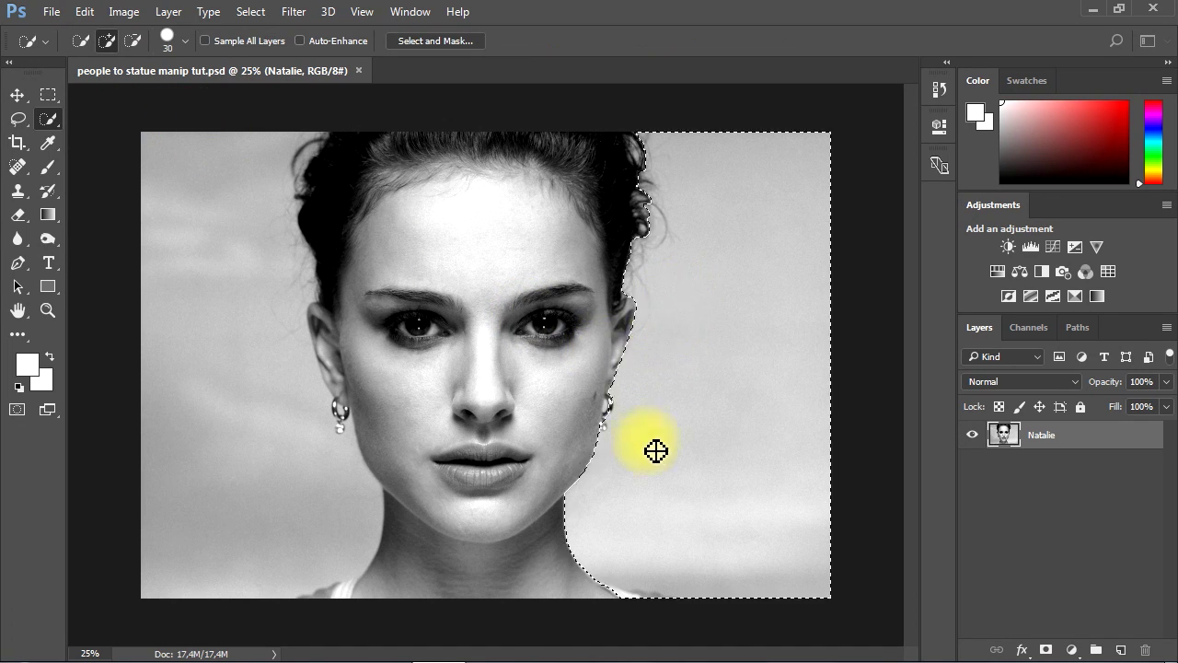
{"action": "left_click_drag", "start_coordinate": [241, 305], "coordinate": [378, 542]}
- Refine the background selection along the neck and shoulders, keeping the clothing straps out of it, and delete the selected background
{"action": "scroll", "coordinate": [383, 554], "scroll_direction": "up", "scroll_amount": 2}
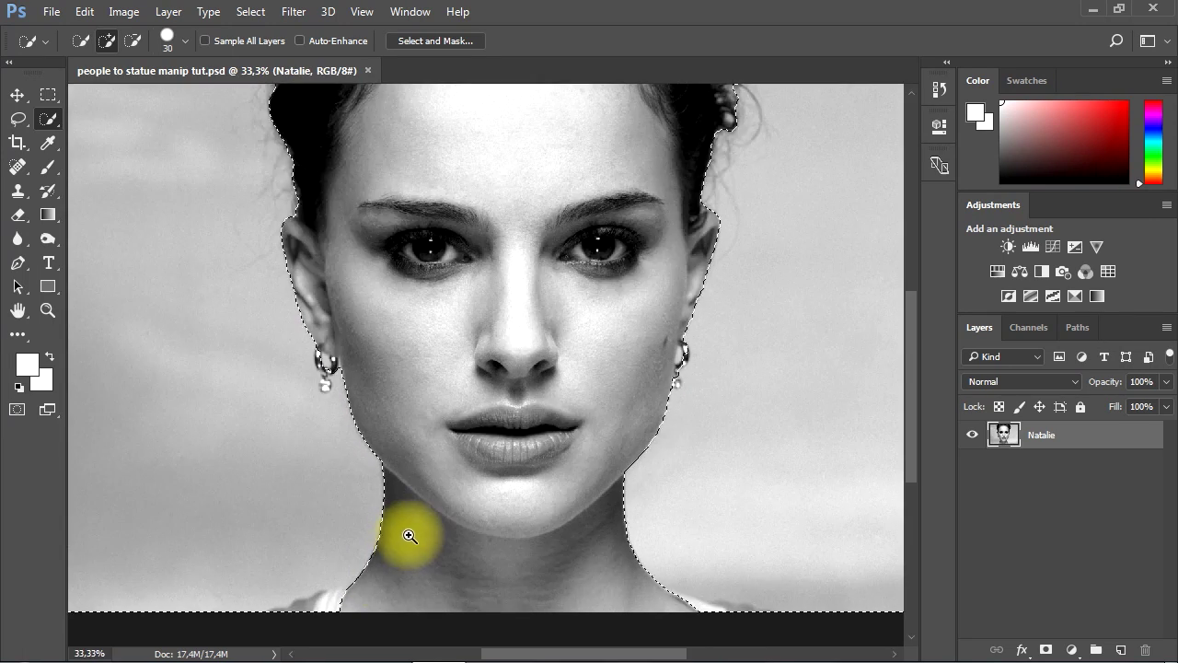
{"action": "mouse_move", "coordinate": [616, 563]}
{"action": "left_mouse_down"}
{"action": "mouse_move", "coordinate": [387, 497]}
{"action": "mouse_move", "coordinate": [381, 519]}
{"action": "left_mouse_up"}
{"action": "left_click_drag", "start_coordinate": [563, 595], "coordinate": [648, 609]}
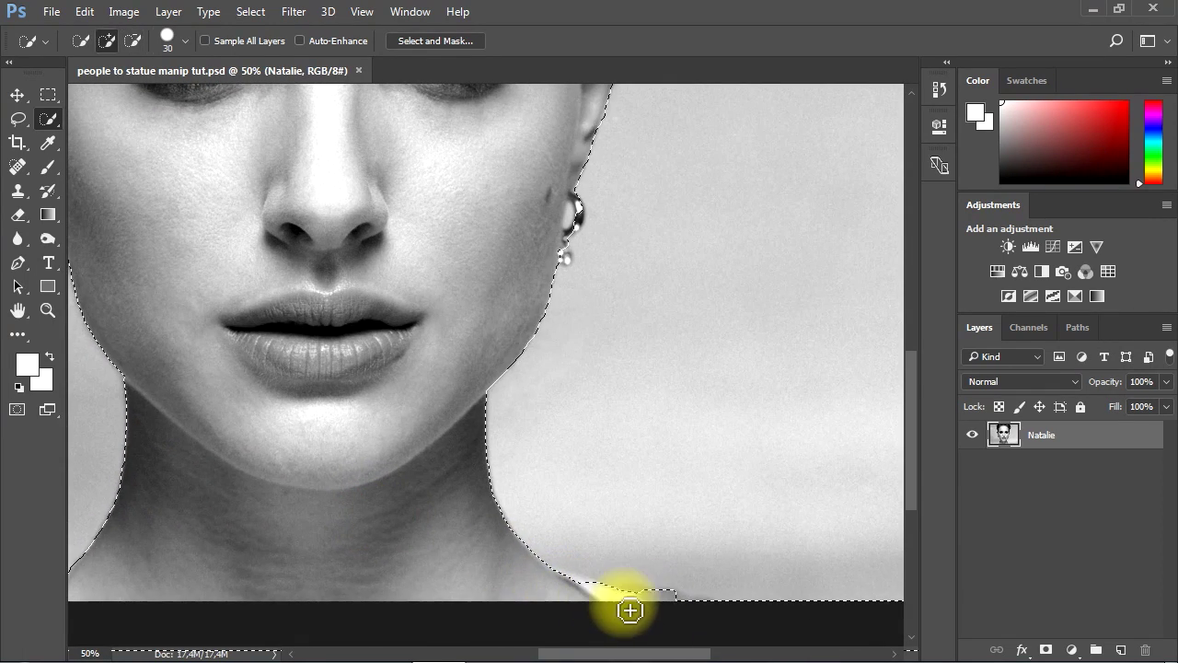
{"action": "left_click", "coordinate": [629, 599], "text": "alt"}
{"action": "left_click", "coordinate": [676, 607], "text": "alt"}
{"action": "left_click_drag", "start_coordinate": [304, 423], "coordinate": [616, 422]}
{"action": "left_click", "coordinate": [378, 586], "text": "alt"}
{"action": "left_click", "coordinate": [426, 595], "text": "alt"}
{"action": "left_click", "coordinate": [528, 323], "text": "alt"}
{"action": "left_click", "coordinate": [521, 329], "text": "alt"}
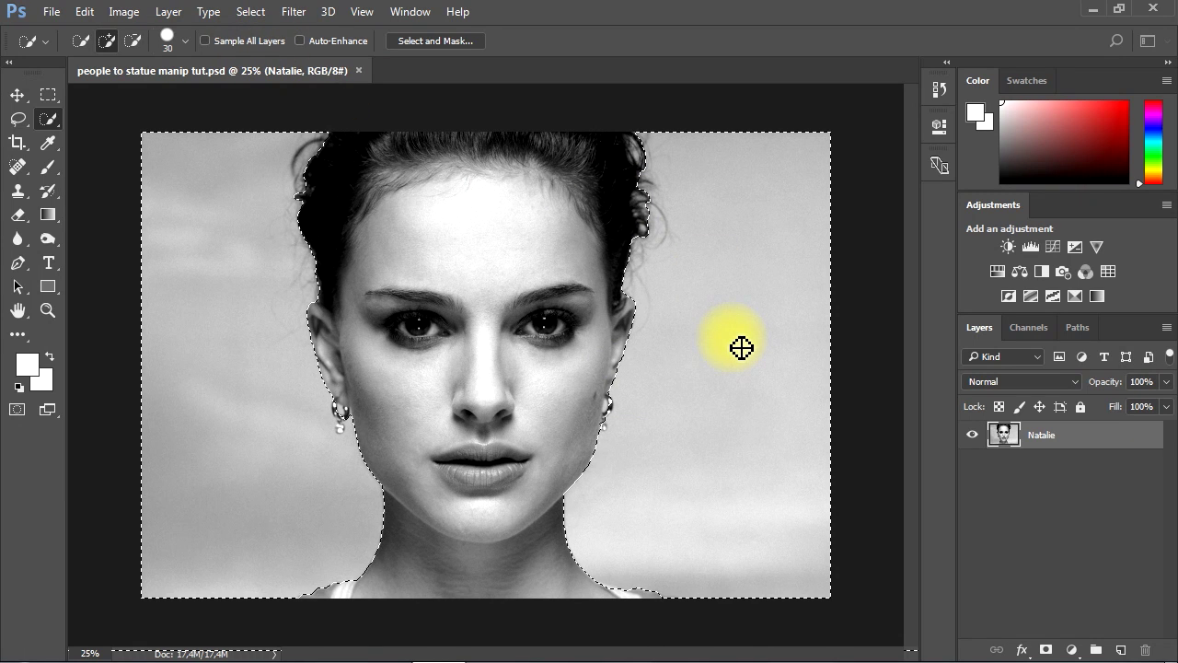
{"action": "key", "text": "Delete"}
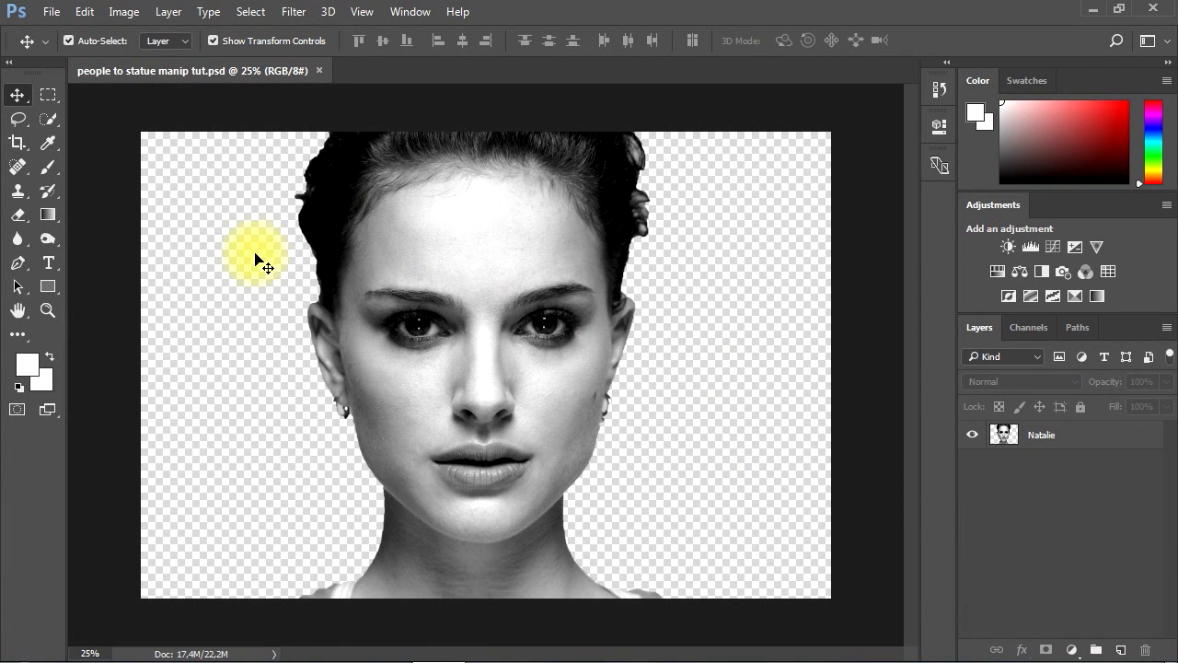
- Set up the Eraser tool for the portrait layer with a larger brush, minimum hardness and 60% opacity
{"action": "left_click", "coordinate": [1058, 438]}
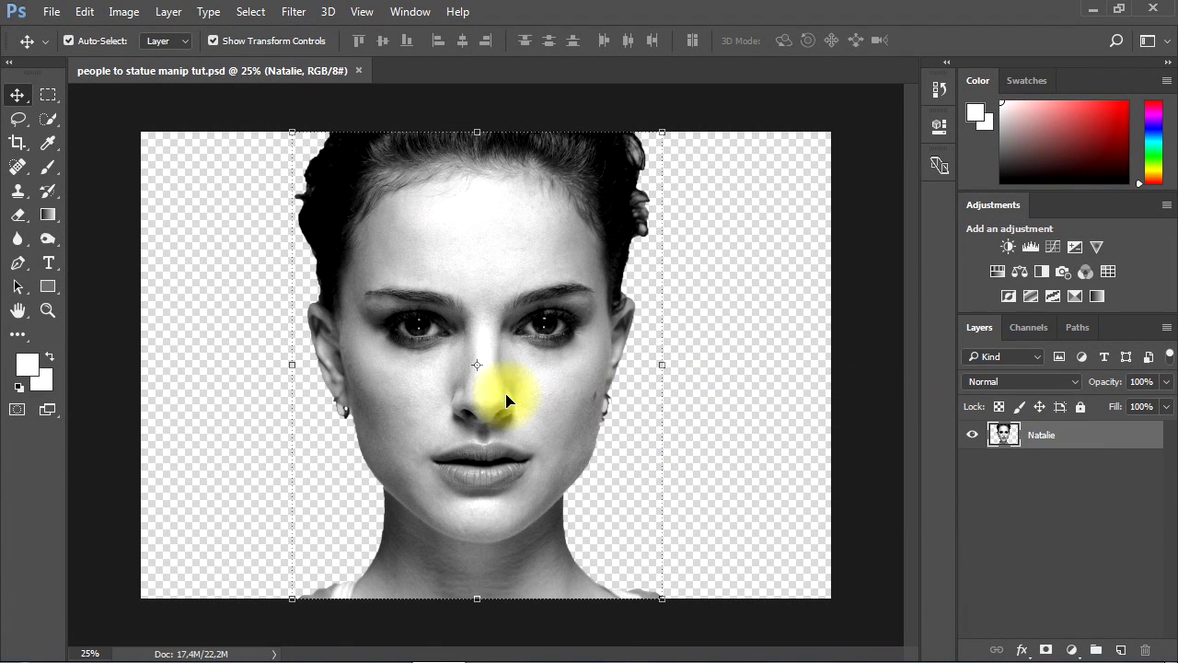
{"action": "left_click", "coordinate": [19, 219]}
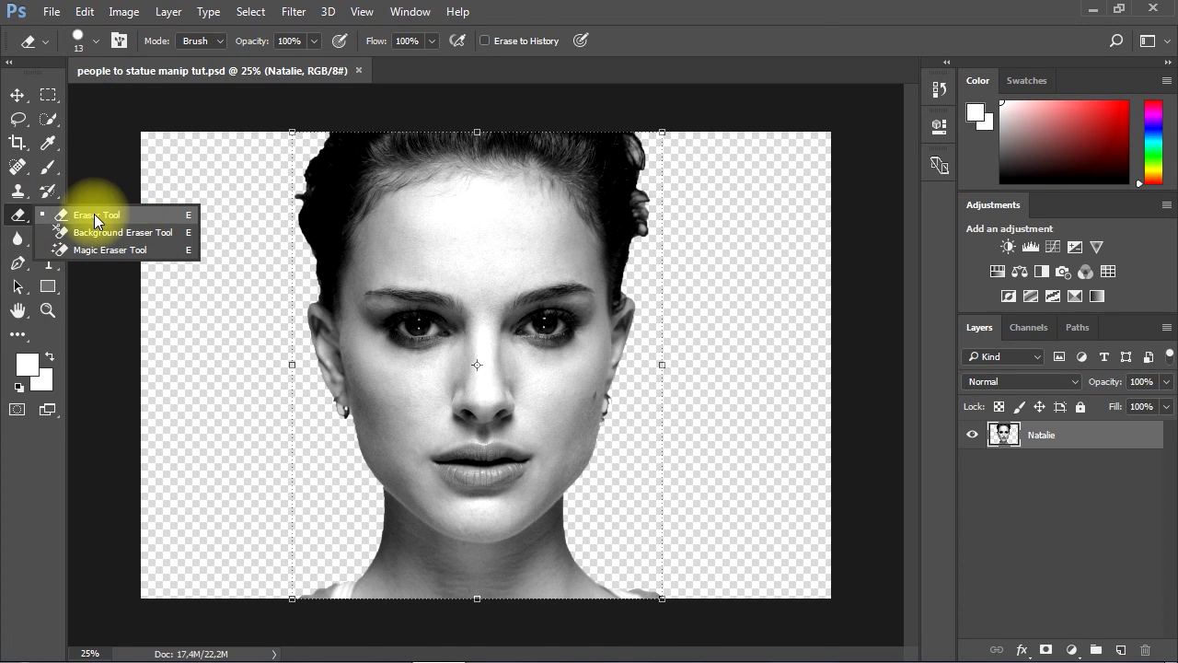
{"action": "left_click", "coordinate": [134, 214]}
{"action": "left_click", "coordinate": [95, 40]}
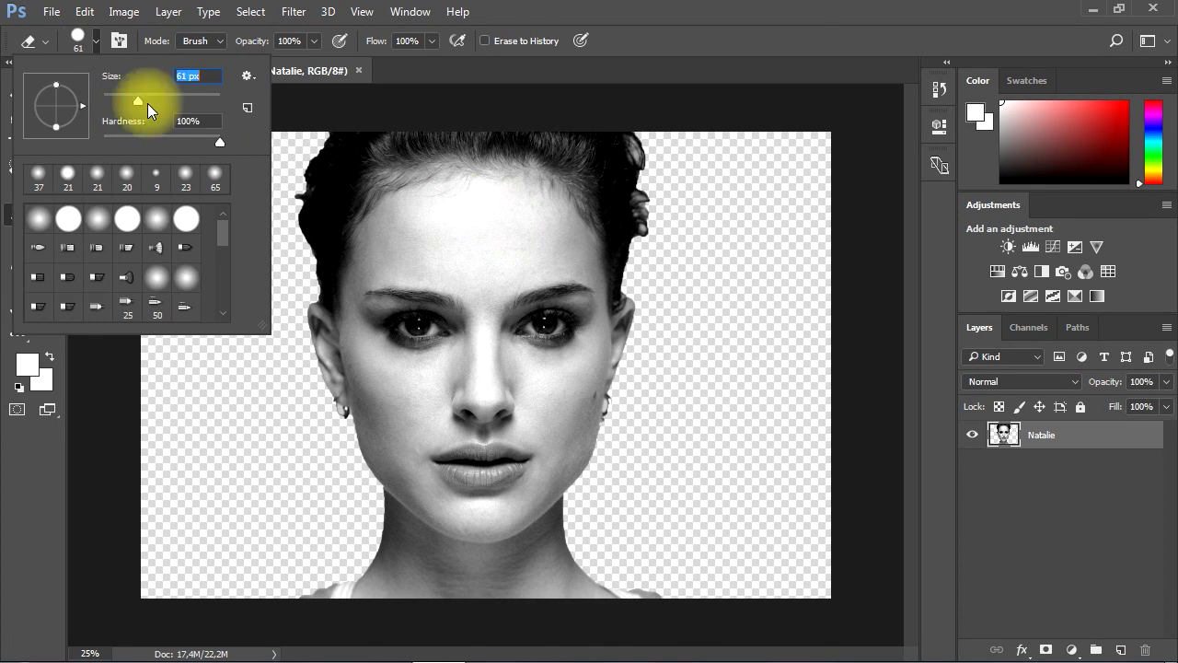
{"action": "left_click_drag", "start_coordinate": [162, 99], "coordinate": [203, 98]}
{"action": "left_click_drag", "start_coordinate": [219, 142], "coordinate": [104, 142]}
{"action": "left_click", "coordinate": [314, 40]}
{"action": "left_click_drag", "start_coordinate": [323, 64], "coordinate": [279, 64]}
- Erase the bulk of the hair around the top and sides of the woman's head
{"action": "mouse_move", "coordinate": [663, 151]}
{"action": "left_mouse_down"}
{"action": "mouse_move", "coordinate": [598, 113]}
{"action": "mouse_move", "coordinate": [507, 133]}
{"action": "mouse_move", "coordinate": [626, 221]}
{"action": "left_mouse_up"}
{"action": "mouse_move", "coordinate": [302, 158]}
{"action": "left_mouse_down"}
{"action": "mouse_move", "coordinate": [400, 138]}
{"action": "mouse_move", "coordinate": [621, 267]}
{"action": "left_mouse_up"}
{"action": "left_click_drag", "start_coordinate": [350, 174], "coordinate": [322, 253]}
{"action": "key", "text": "ctrl+plus"}
{"action": "left_click_drag", "start_coordinate": [554, 284], "coordinate": [528, 346]}
{"action": "key", "text": "ctrl+plus"}
- Reduce the eraser to 75 px and erase the remaining hair along the skull outline and above the ears
{"action": "left_click", "coordinate": [95, 40]}
{"action": "left_click_drag", "start_coordinate": [194, 99], "coordinate": [175, 99]}
{"action": "mouse_move", "coordinate": [581, 304]}
{"action": "left_mouse_down"}
{"action": "mouse_move", "coordinate": [524, 179]}
{"action": "mouse_move", "coordinate": [620, 286]}
{"action": "left_mouse_up"}
{"action": "mouse_move", "coordinate": [635, 276]}
{"action": "left_mouse_down"}
{"action": "mouse_move", "coordinate": [381, 173]}
{"action": "mouse_move", "coordinate": [295, 187]}
{"action": "mouse_move", "coordinate": [242, 251]}
{"action": "mouse_move", "coordinate": [149, 341]}
{"action": "left_mouse_up"}
{"action": "mouse_move", "coordinate": [75, 397]}
{"action": "left_mouse_down"}
{"action": "mouse_move", "coordinate": [355, 229]}
{"action": "mouse_move", "coordinate": [392, 292]}
{"action": "mouse_move", "coordinate": [465, 184]}
{"action": "mouse_move", "coordinate": [143, 389]}
{"action": "left_mouse_up"}
{"action": "scroll", "coordinate": [665, 384], "scroll_direction": "down", "scroll_amount": 2}
{"action": "scroll", "coordinate": [369, 199], "scroll_direction": "up", "scroll_amount": 1}
{"action": "scroll", "coordinate": [690, 295], "scroll_direction": "down", "scroll_amount": 5}
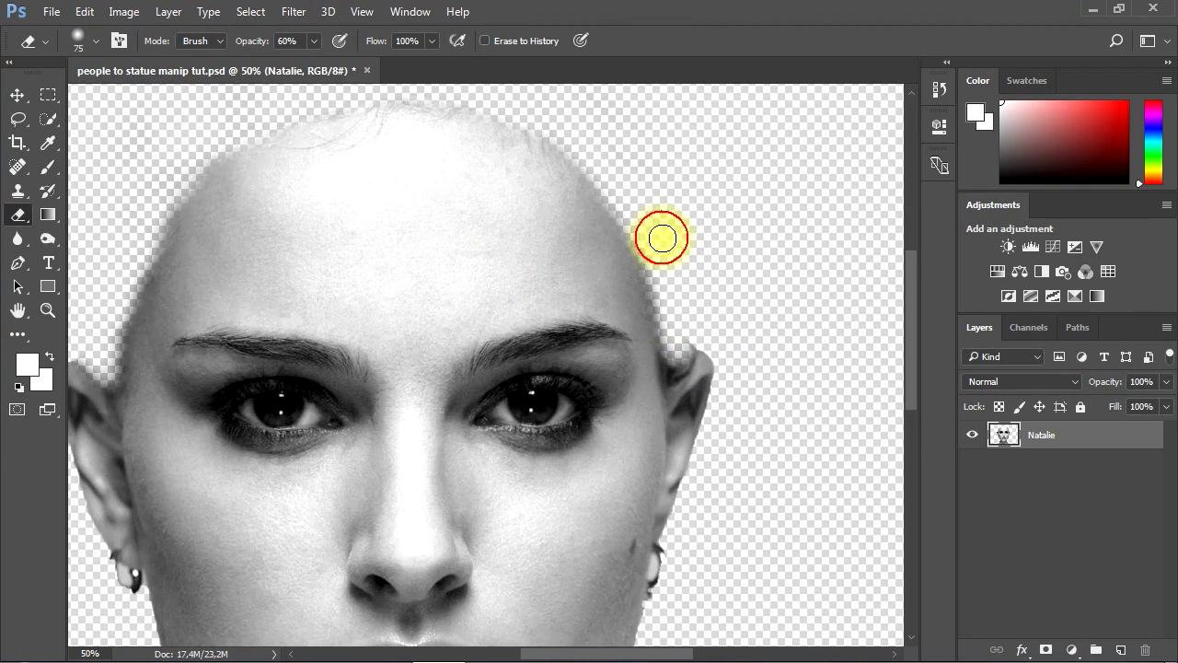
- Reduce the eraser to 58 px and erase the earrings from both ears
{"action": "scroll", "coordinate": [190, 417], "scroll_direction": "left", "scroll_amount": 3}
{"action": "left_click", "coordinate": [96, 40]}
{"action": "left_click", "coordinate": [192, 167]}
{"action": "double_click", "coordinate": [212, 424], "text": "ctrl"}
{"action": "mouse_move", "coordinate": [214, 412]}
{"action": "left_mouse_down"}
{"action": "mouse_move", "coordinate": [136, 367]}
{"action": "mouse_move", "coordinate": [226, 419]}
{"action": "left_mouse_up"}
{"action": "scroll", "coordinate": [671, 281], "scroll_direction": "right", "scroll_amount": 6}
{"action": "scroll", "coordinate": [626, 189], "scroll_direction": "up", "scroll_amount": 5}
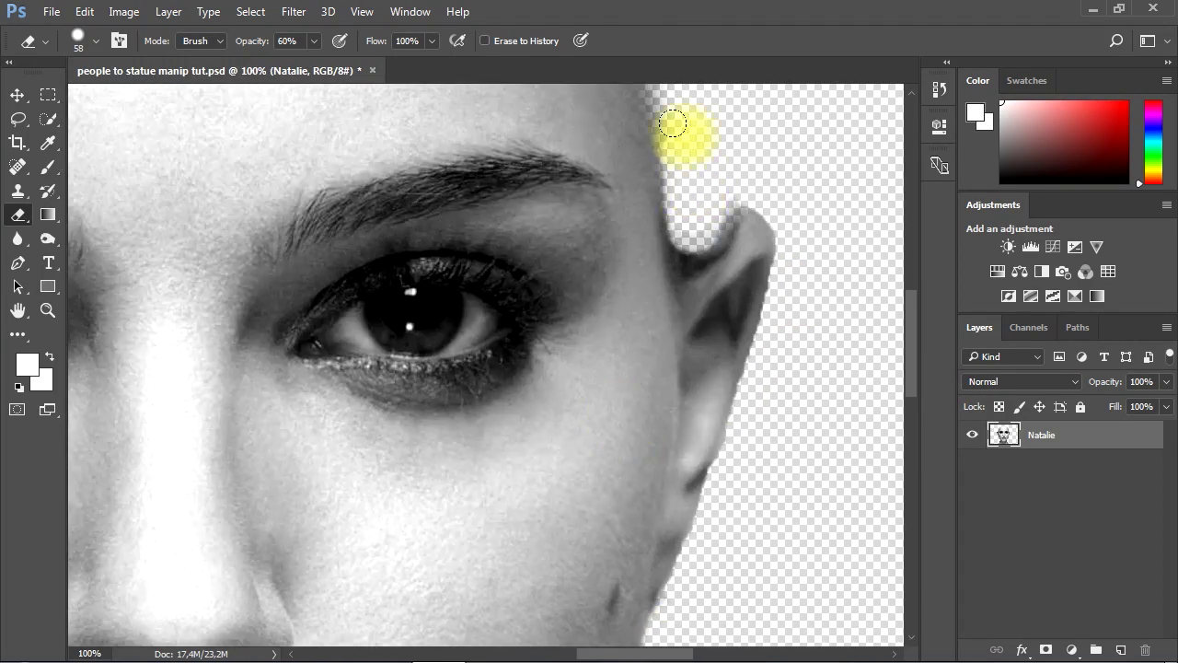
- Clean up the remaining hair traces along the edge of the bald head with the Eraser
{"action": "scroll", "coordinate": [656, 259], "scroll_direction": "up", "scroll_amount": 3}
{"action": "key", "text": "ctrl+minus"}
{"action": "key", "text": "ctrl+minus"}
{"action": "left_click_drag", "start_coordinate": [437, 437], "coordinate": [466, 391]}
{"action": "key", "text": "ctrl+minus"}
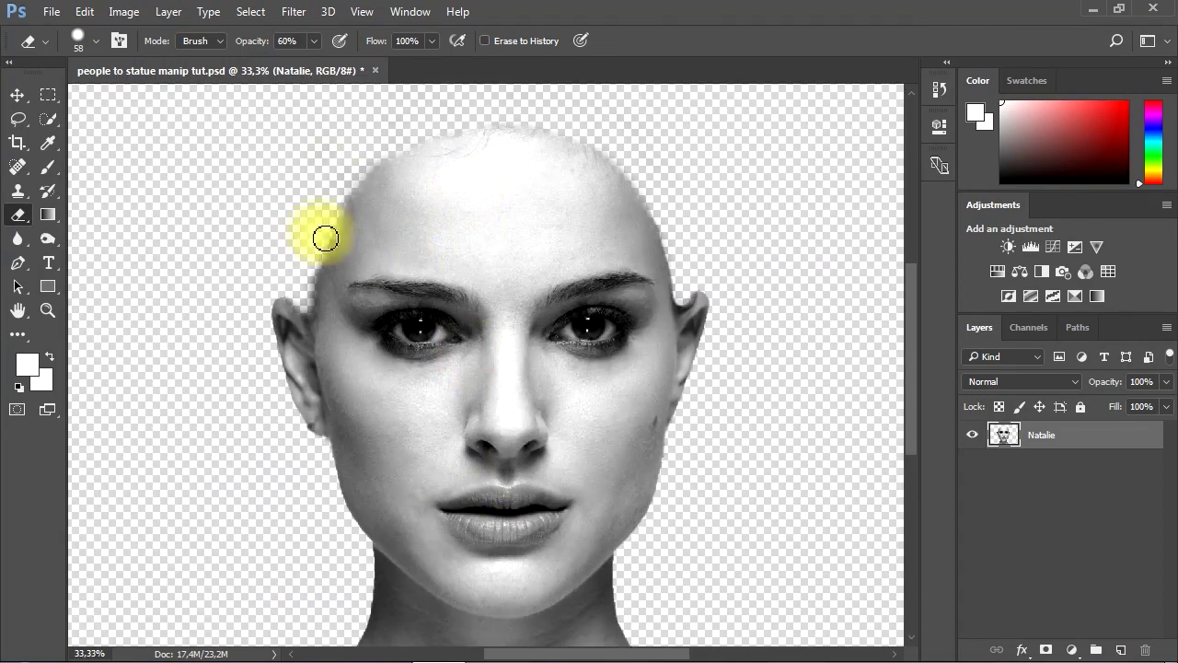
{"action": "left_click_drag", "start_coordinate": [326, 209], "coordinate": [302, 155]}
{"action": "left_click", "coordinate": [18, 95]}
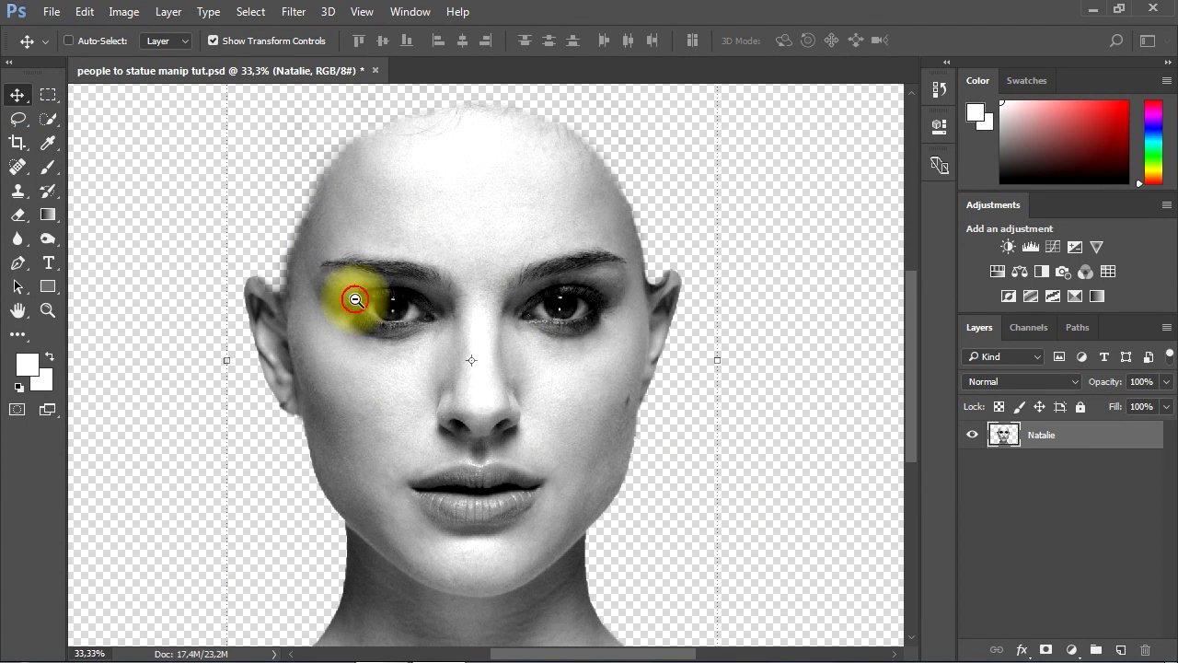
{"action": "left_click", "coordinate": [355, 299], "text": "alt"}
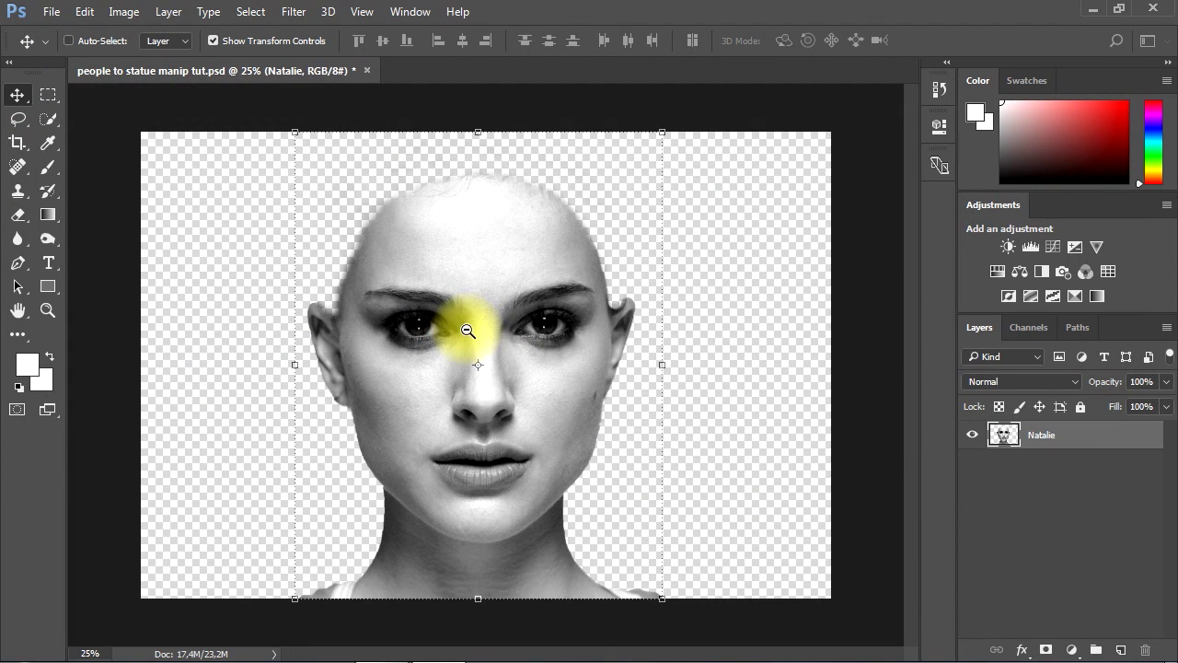
- Select the whole canvas with the Rectangular Marquee and add a new layer beneath the portrait layer
{"action": "left_click", "coordinate": [48, 95]}
{"action": "left_click_drag", "start_coordinate": [141, 131], "coordinate": [870, 622]}
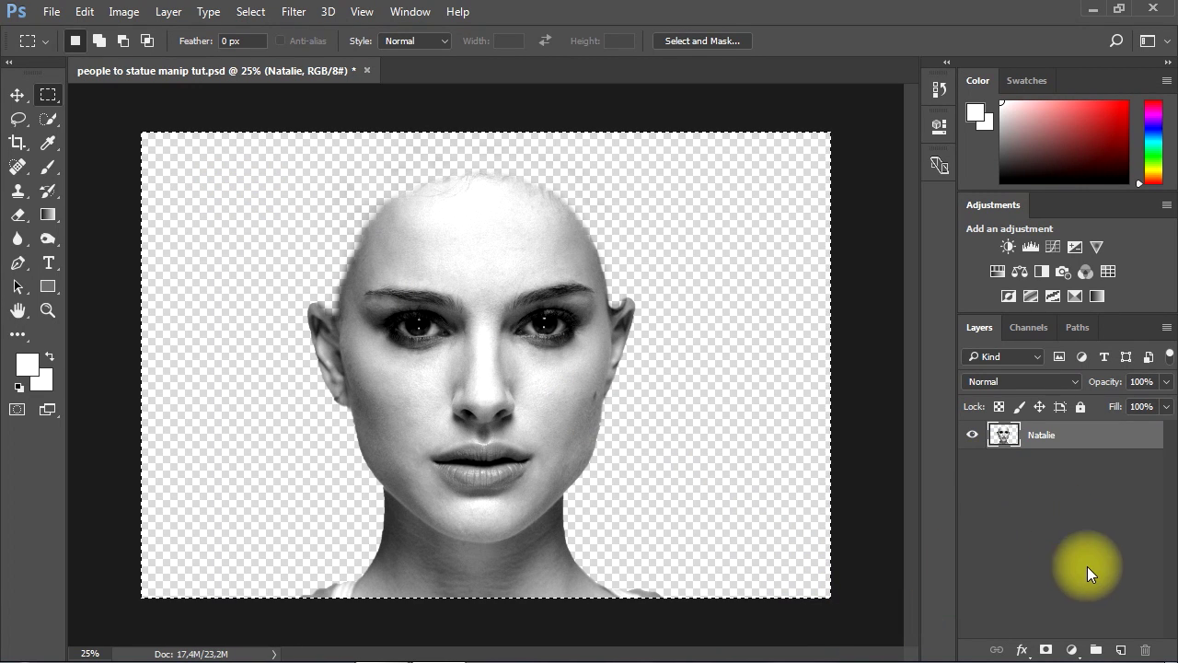
{"action": "left_click", "coordinate": [1120, 650]}
{"action": "left_click_drag", "start_coordinate": [1053, 437], "coordinate": [1007, 514]}
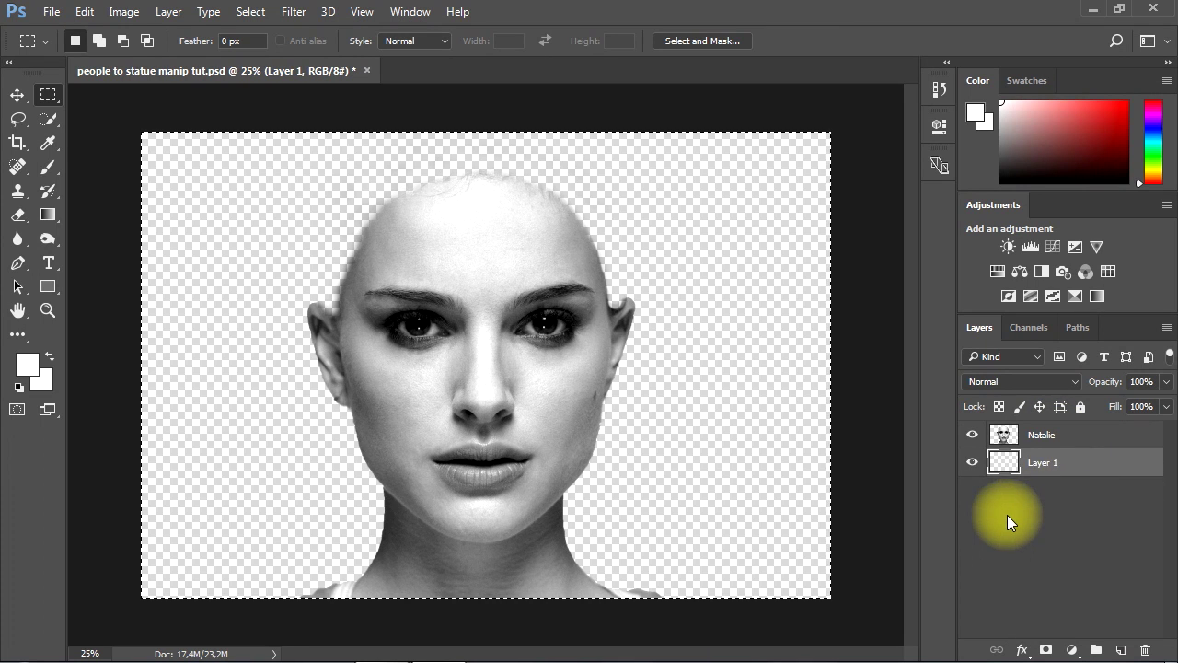
- Fill the new layer with the white foreground color at 100% opacity in Normal mode, and clear the selection
{"action": "left_click", "coordinate": [124, 12]}
{"action": "mouse_move", "coordinate": [84, 11]}
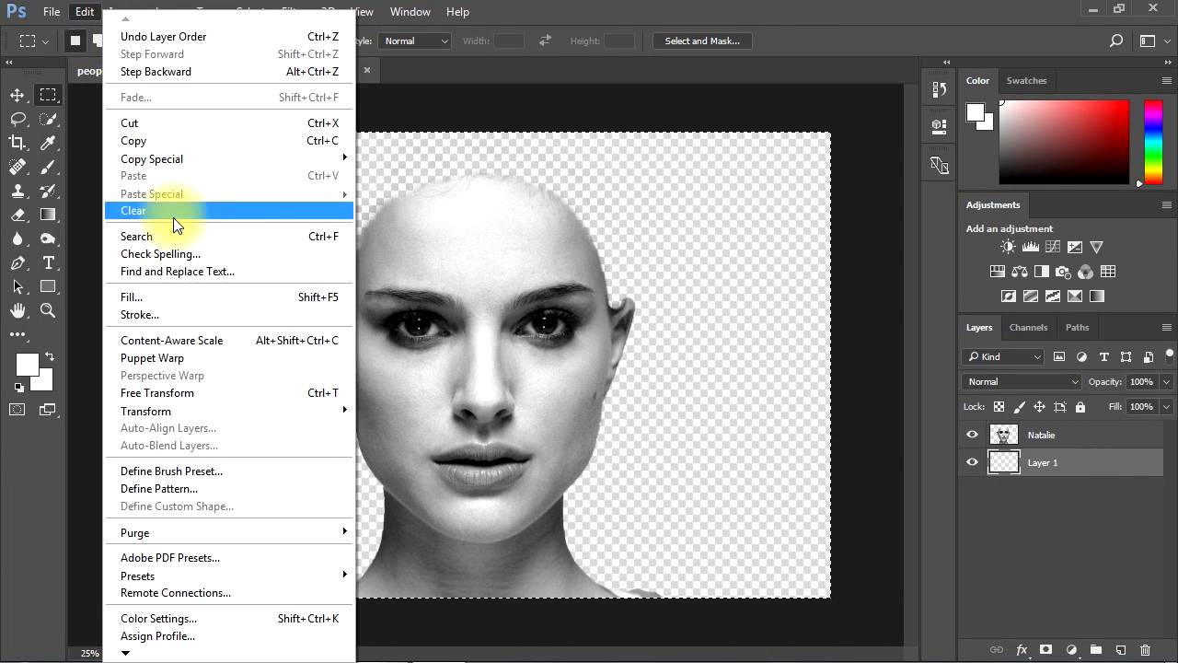
{"action": "left_click", "coordinate": [142, 299]}
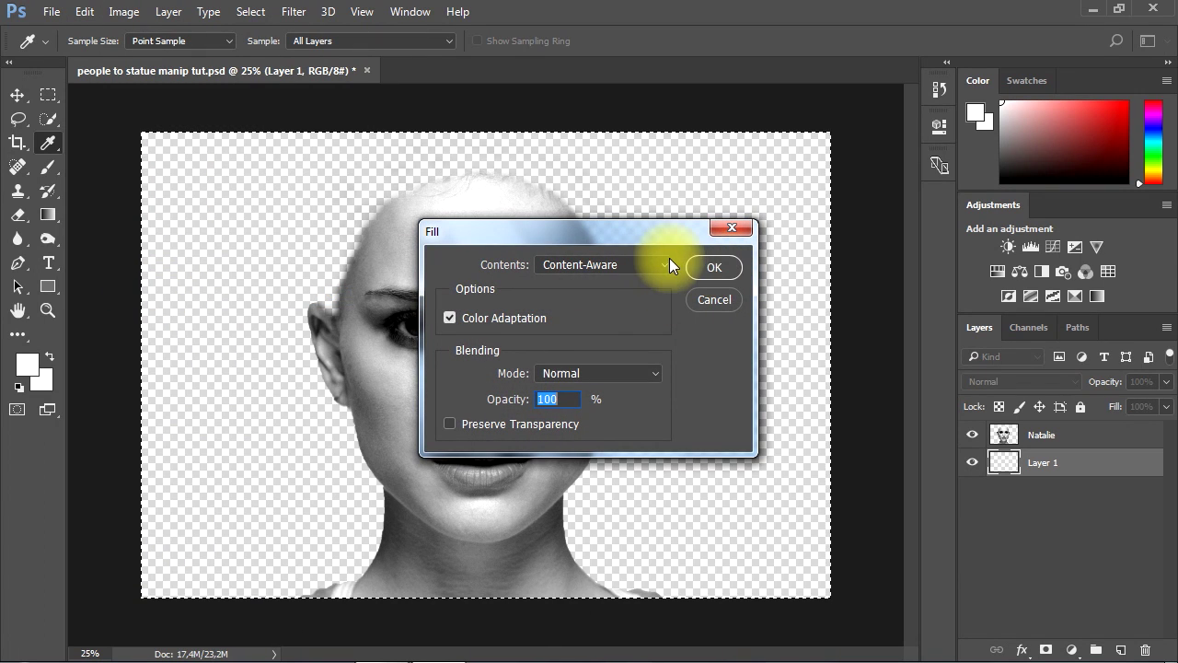
{"action": "left_click", "coordinate": [663, 265]}
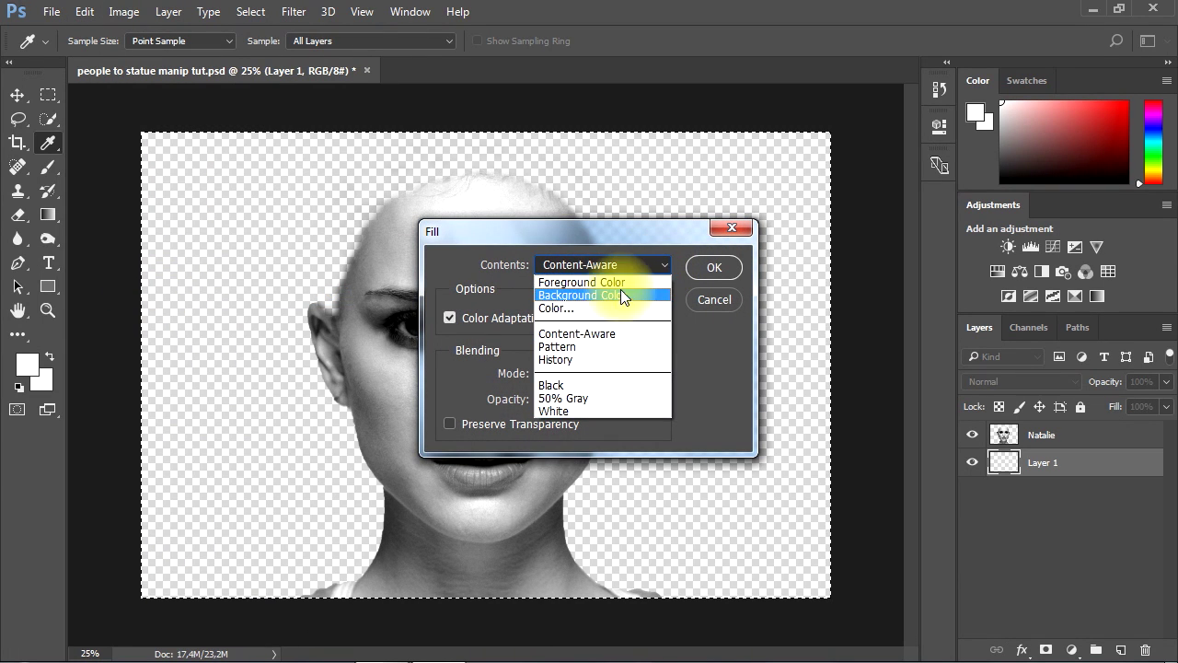
{"action": "left_click", "coordinate": [590, 286]}
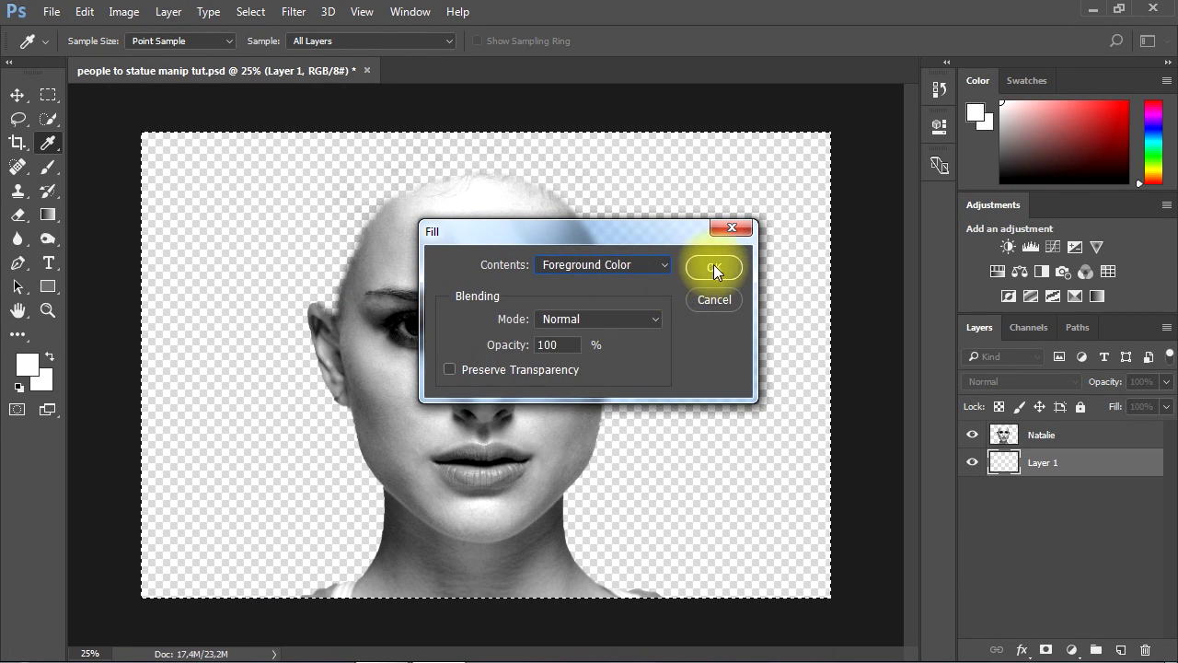
{"action": "left_click", "coordinate": [714, 269]}
{"action": "key", "text": "m"}
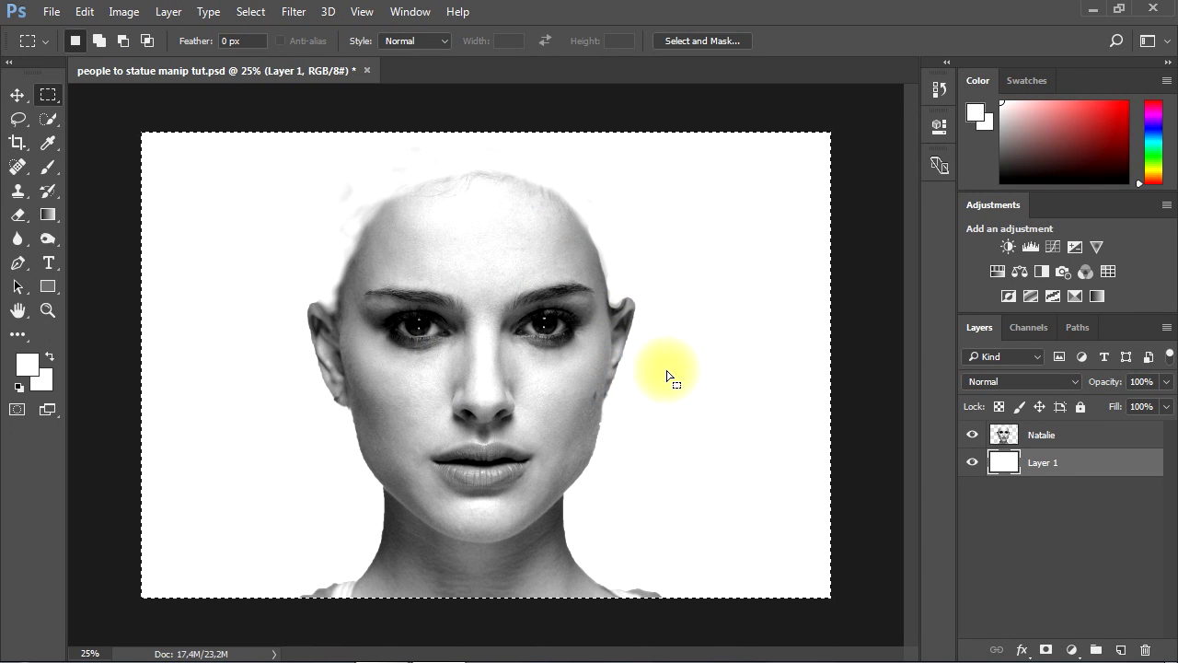
{"action": "key", "text": "ctrl+d"}
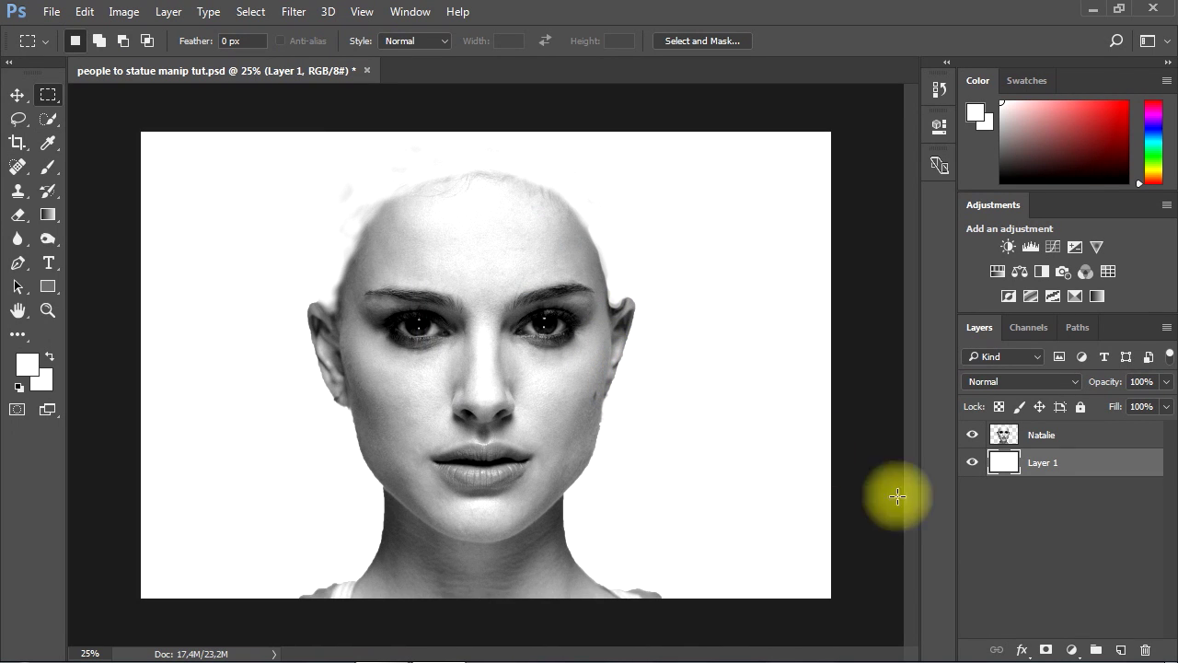
- Rename the white background layer as BG
{"action": "left_click", "coordinate": [1032, 510]}
{"action": "left_click", "coordinate": [1039, 465]}
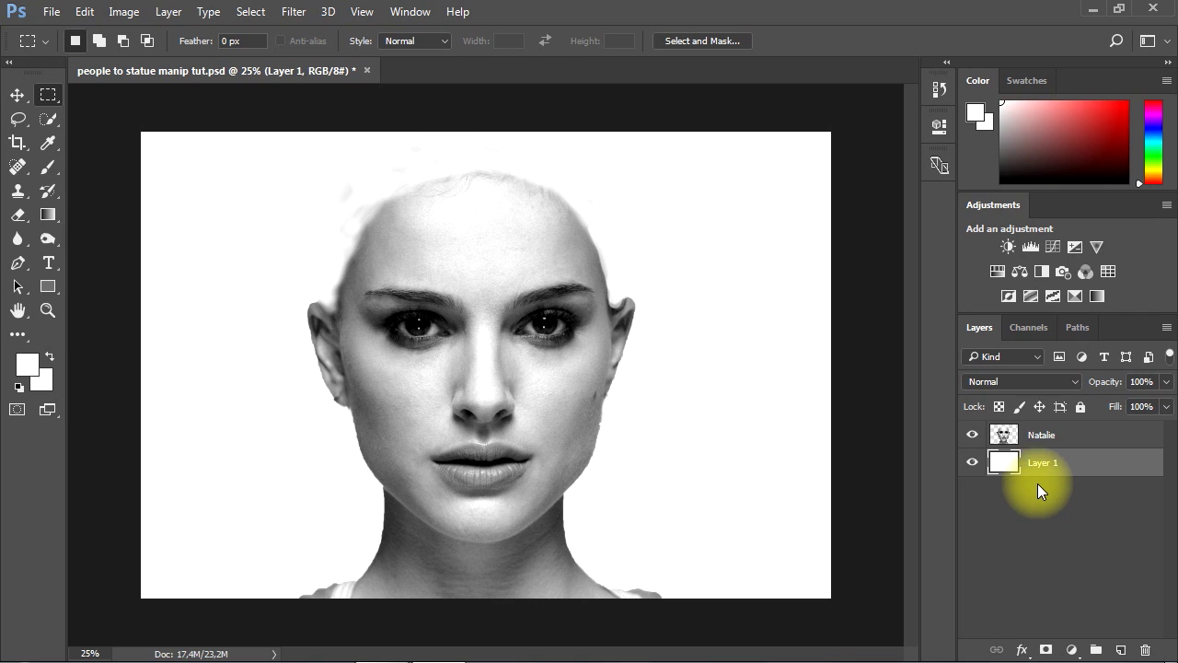
{"action": "double_click", "coordinate": [1041, 463]}
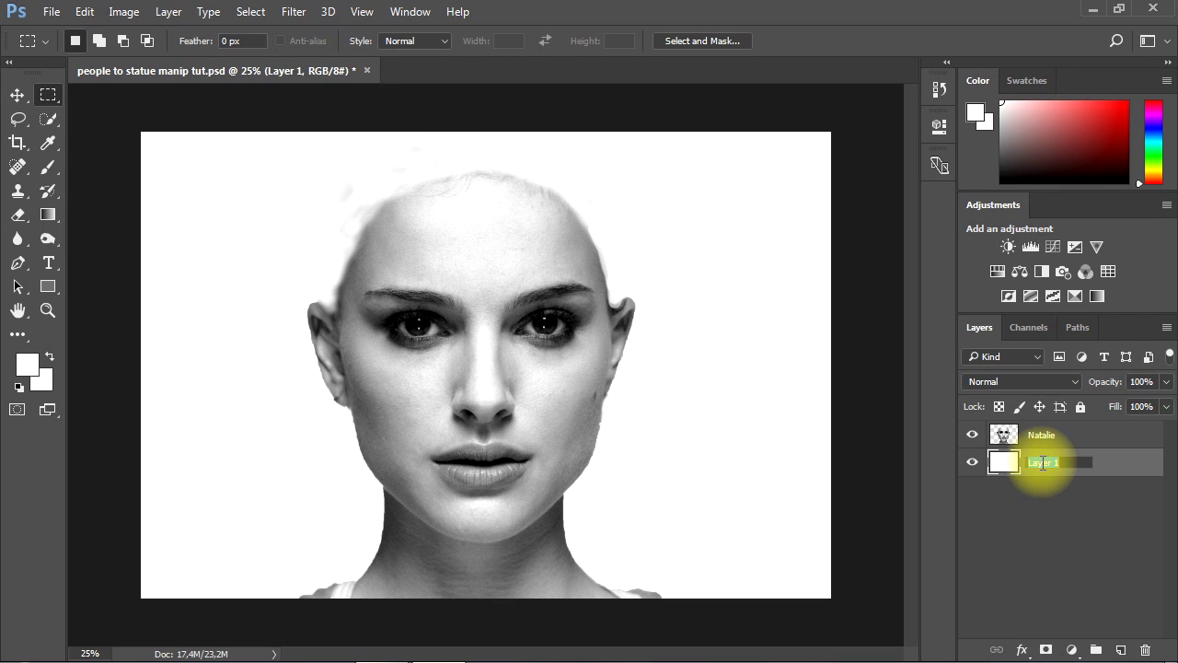
{"action": "type", "text": "BG"}
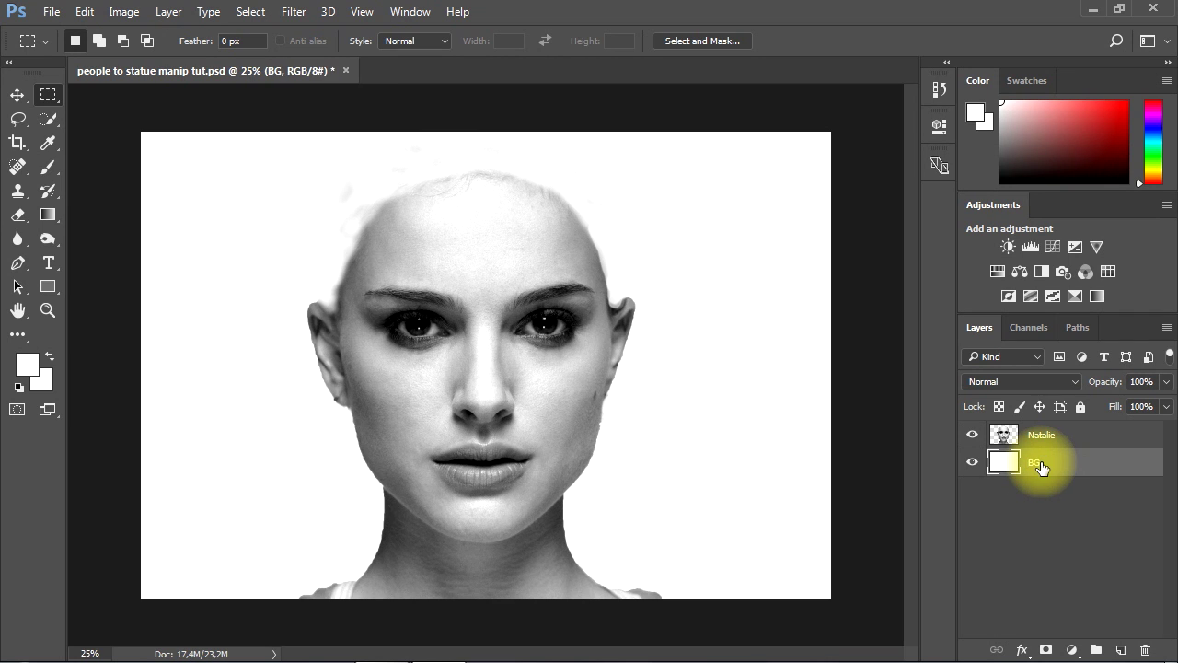
{"action": "left_click", "coordinate": [1045, 510]}
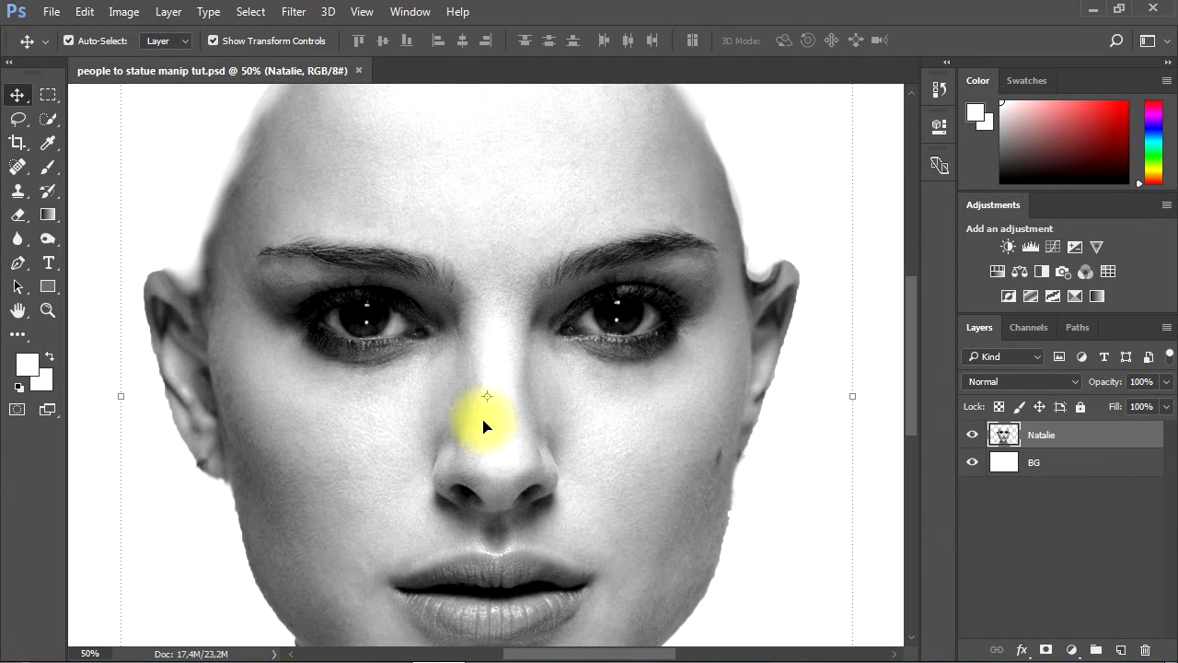
- Set up the Clone Stamp with a 149 px brush, 23% hardness and 33% opacity
{"action": "left_click_drag", "start_coordinate": [500, 359], "coordinate": [496, 391]}
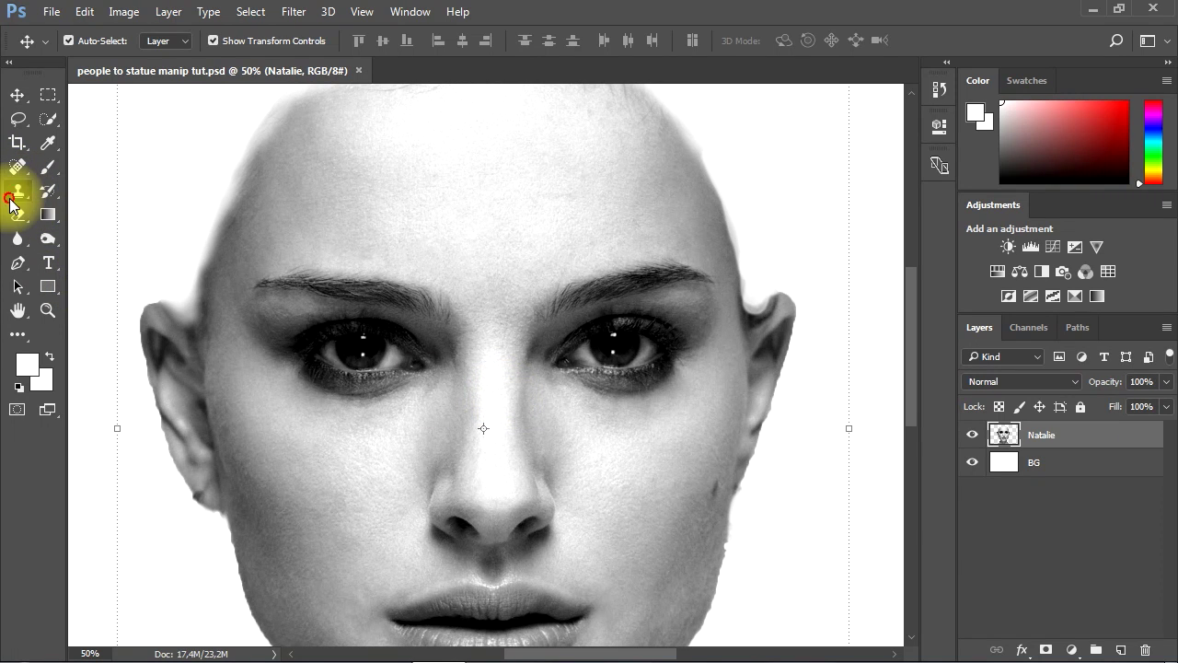
{"action": "left_click", "coordinate": [11, 201]}
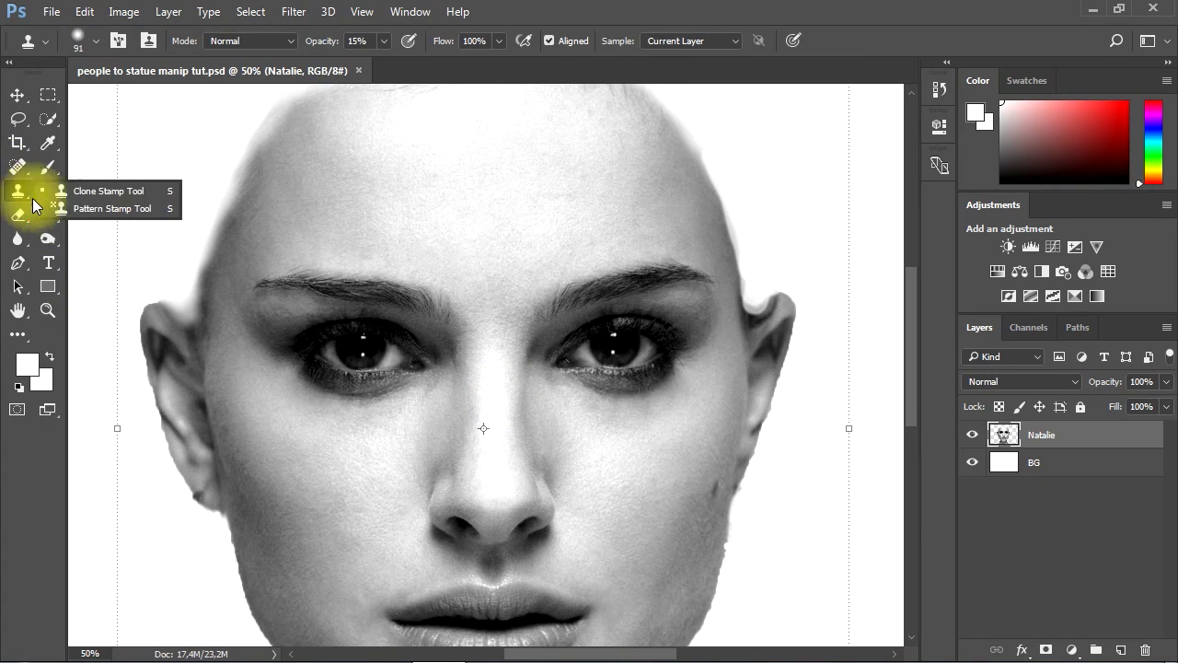
{"action": "left_click", "coordinate": [119, 192]}
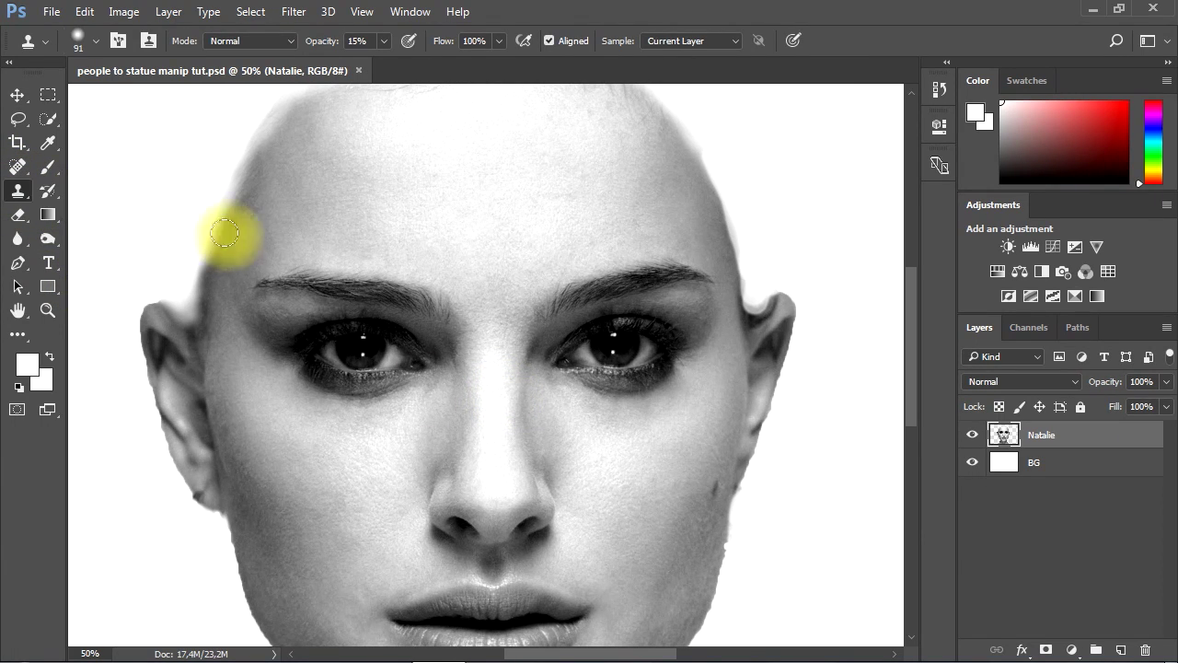
{"action": "left_click", "coordinate": [94, 39]}
{"action": "left_click_drag", "start_coordinate": [164, 101], "coordinate": [170, 97]}
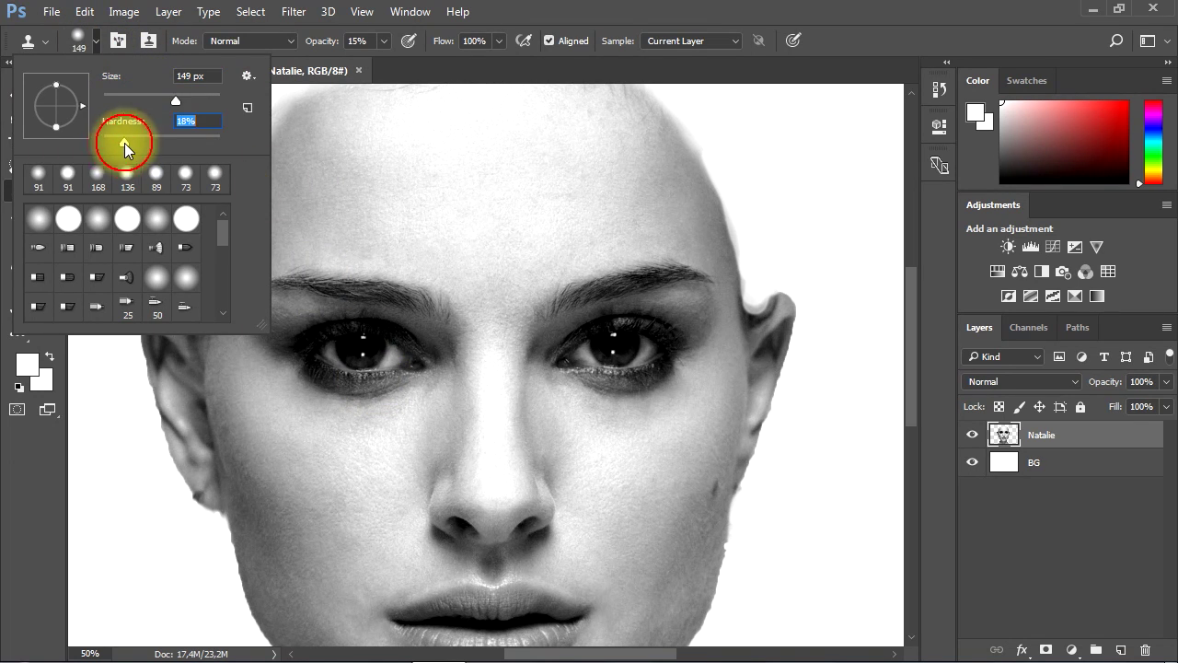
{"action": "left_click_drag", "start_coordinate": [125, 143], "coordinate": [130, 142]}
{"action": "left_click_drag", "start_coordinate": [383, 41], "coordinate": [386, 62]}
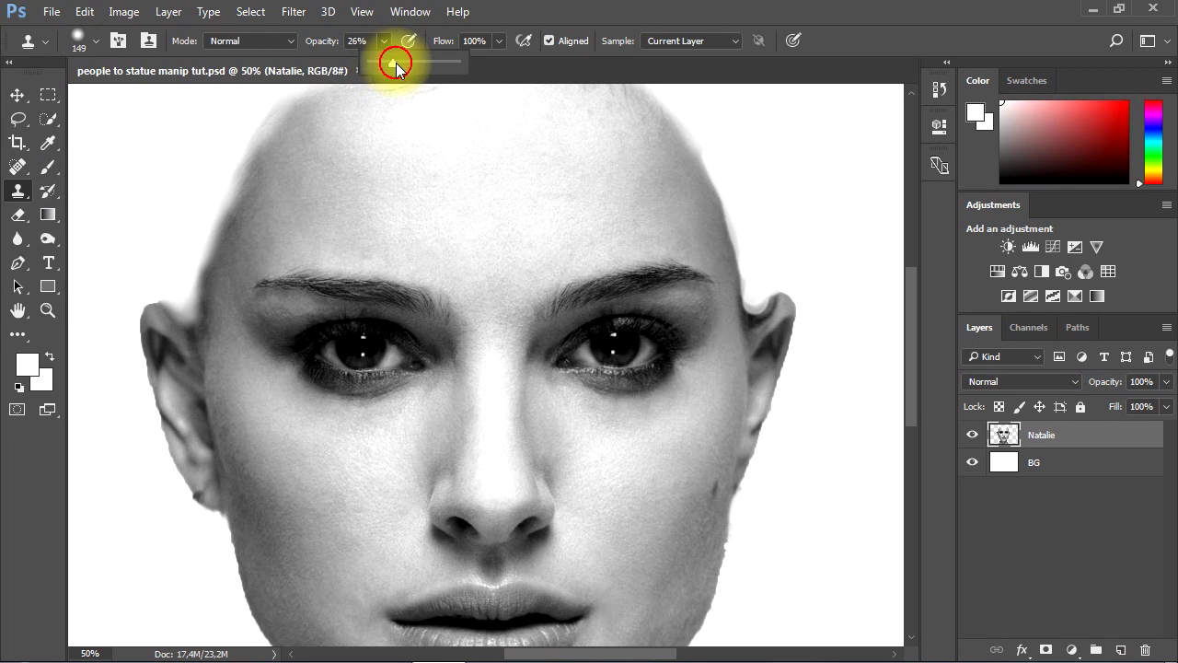
{"action": "left_click", "coordinate": [541, 13]}
- Cover both eyes with cloned facial skin to give the face blank, statue-like eyes
{"action": "left_click", "coordinate": [492, 413], "text": "alt"}
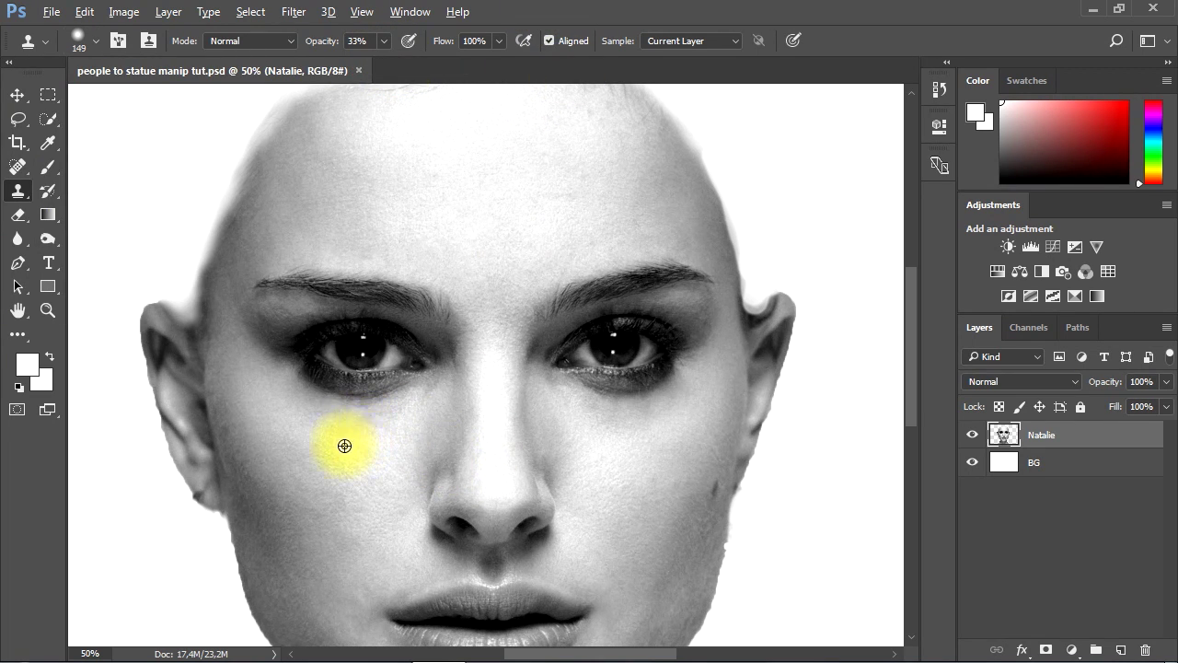
{"action": "mouse_move", "coordinate": [355, 355]}
{"action": "left_mouse_down"}
{"action": "mouse_move", "coordinate": [308, 342]}
{"action": "mouse_move", "coordinate": [364, 341]}
{"action": "mouse_move", "coordinate": [292, 348]}
{"action": "mouse_move", "coordinate": [393, 342]}
{"action": "mouse_move", "coordinate": [378, 339]}
{"action": "mouse_move", "coordinate": [396, 356]}
{"action": "mouse_move", "coordinate": [329, 353]}
{"action": "mouse_move", "coordinate": [380, 358]}
{"action": "mouse_move", "coordinate": [352, 349]}
{"action": "mouse_move", "coordinate": [386, 376]}
{"action": "left_mouse_up"}
{"action": "left_click", "coordinate": [589, 392]}
{"action": "mouse_move", "coordinate": [589, 392]}
{"action": "left_mouse_down"}
{"action": "mouse_move", "coordinate": [604, 361]}
{"action": "mouse_move", "coordinate": [646, 355]}
{"action": "mouse_move", "coordinate": [604, 354]}
{"action": "mouse_move", "coordinate": [630, 344]}
{"action": "mouse_move", "coordinate": [621, 365]}
{"action": "mouse_move", "coordinate": [645, 380]}
{"action": "mouse_move", "coordinate": [612, 361]}
{"action": "mouse_move", "coordinate": [577, 361]}
{"action": "mouse_move", "coordinate": [609, 346]}
{"action": "mouse_move", "coordinate": [584, 370]}
{"action": "mouse_move", "coordinate": [646, 361]}
{"action": "left_mouse_up"}
- Remove both eyebrows by cloning forehead skin over them with an 81 px Clone Stamp at 26% opacity
{"action": "right_click", "coordinate": [148, 92]}
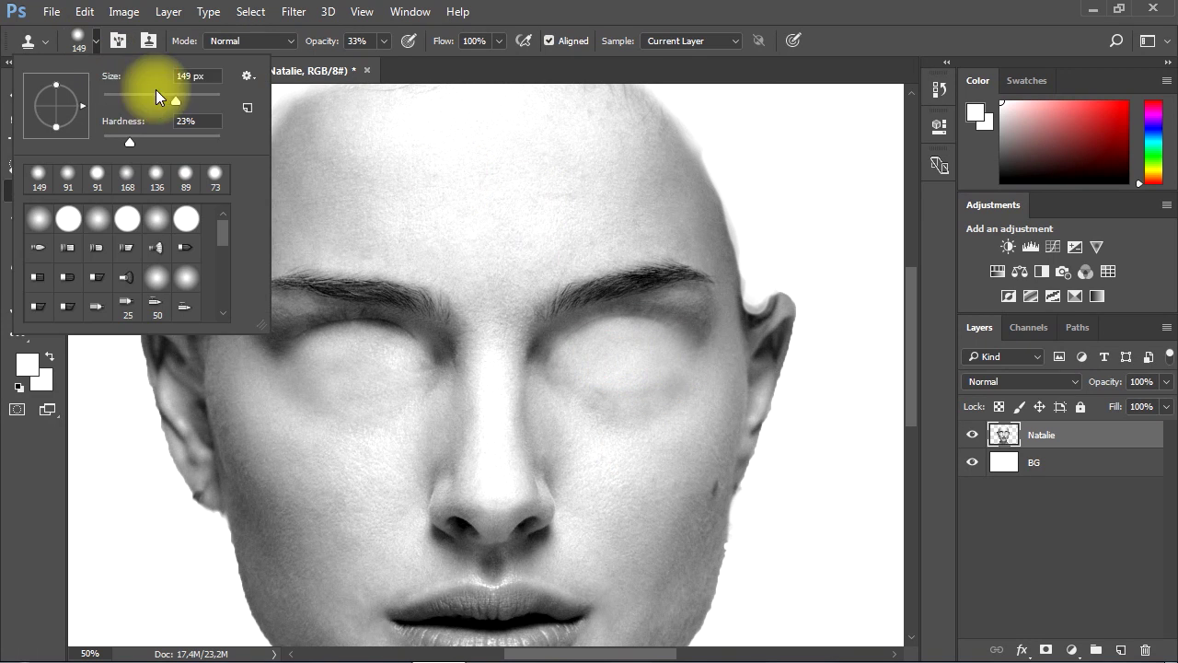
{"action": "left_click", "coordinate": [150, 100]}
{"action": "left_click", "coordinate": [545, 265], "text": "alt"}
{"action": "mouse_move", "coordinate": [546, 303]}
{"action": "left_mouse_down"}
{"action": "mouse_move", "coordinate": [624, 273]}
{"action": "mouse_move", "coordinate": [380, 58]}
{"action": "mouse_move", "coordinate": [674, 270]}
{"action": "left_mouse_up"}
{"action": "left_click", "coordinate": [384, 41]}
{"action": "left_click", "coordinate": [378, 63]}
{"action": "left_click_drag", "start_coordinate": [575, 300], "coordinate": [550, 310]}
{"action": "left_click_drag", "start_coordinate": [651, 273], "coordinate": [695, 276]}
{"action": "left_click", "coordinate": [696, 277]}
{"action": "mouse_move", "coordinate": [415, 290]}
{"action": "left_mouse_down"}
{"action": "mouse_move", "coordinate": [369, 294]}
{"action": "mouse_move", "coordinate": [359, 268]}
{"action": "mouse_move", "coordinate": [291, 284]}
{"action": "mouse_move", "coordinate": [441, 302]}
{"action": "mouse_move", "coordinate": [261, 282]}
{"action": "mouse_move", "coordinate": [304, 273]}
{"action": "mouse_move", "coordinate": [435, 313]}
{"action": "left_mouse_up"}
{"action": "left_click", "coordinate": [349, 241], "text": "alt"}
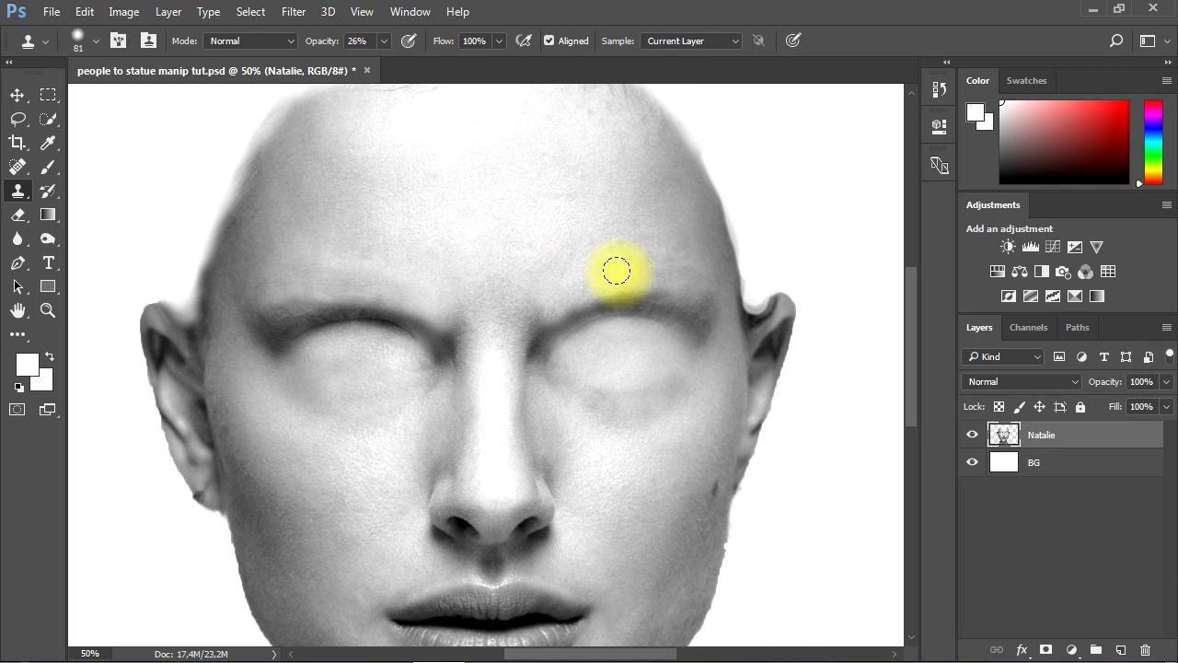
{"action": "left_click", "coordinate": [705, 272], "text": "alt"}
- Clone clean skin over the dark blemish on the cheek near the ear and the remaining marks on the upper forehead
{"action": "left_click_drag", "start_coordinate": [498, 461], "coordinate": [484, 386]}
{"action": "left_click", "coordinate": [697, 458], "text": "alt"}
{"action": "left_click", "coordinate": [700, 416]}
{"action": "left_click_drag", "start_coordinate": [589, 447], "coordinate": [629, 334]}
{"action": "scroll", "coordinate": [400, 294], "scroll_direction": "down", "scroll_amount": 1}
{"action": "left_click_drag", "start_coordinate": [405, 271], "coordinate": [398, 363]}
{"action": "scroll", "coordinate": [429, 199], "scroll_direction": "up", "scroll_amount": 1}
{"action": "left_click_drag", "start_coordinate": [429, 198], "coordinate": [438, 286]}
{"action": "left_click", "coordinate": [485, 191]}
{"action": "left_click", "coordinate": [617, 214]}
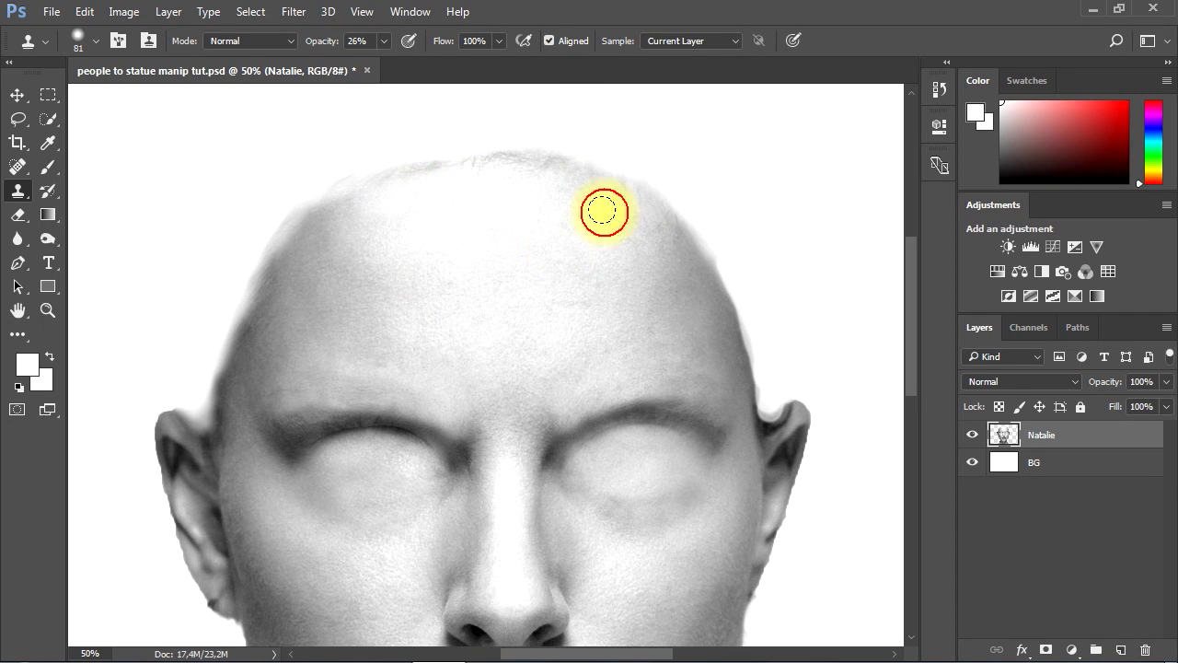
{"action": "scroll", "coordinate": [466, 221], "scroll_direction": "down", "scroll_amount": 1}
{"action": "left_click_drag", "start_coordinate": [452, 363], "coordinate": [467, 251]}
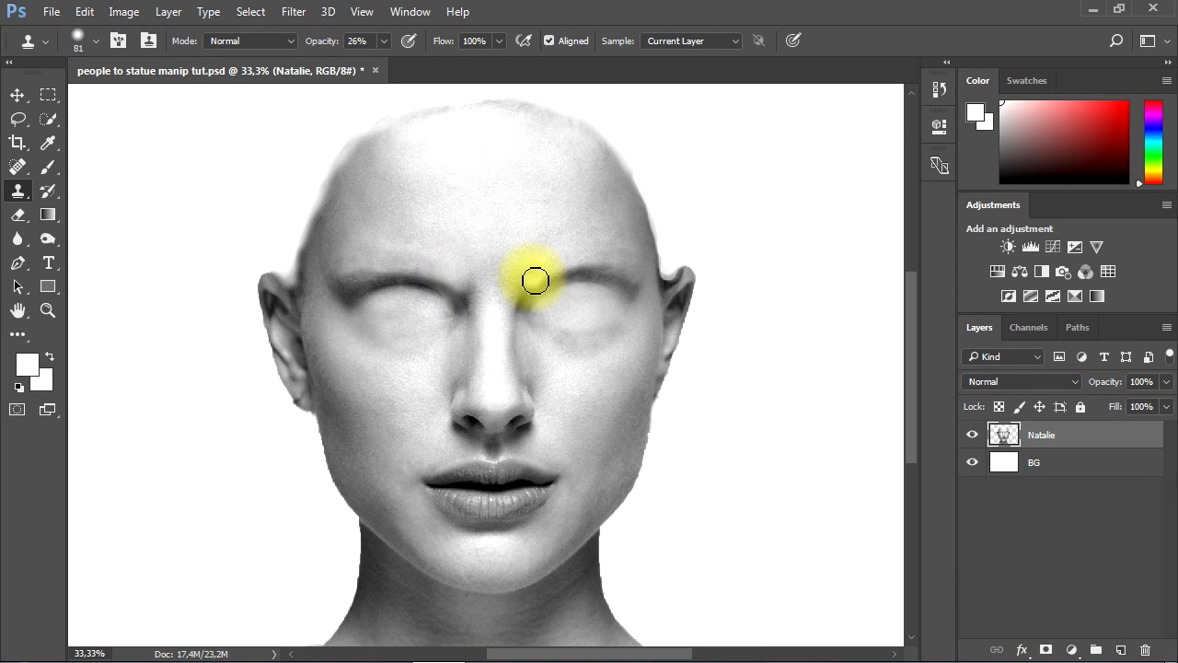
{"action": "left_click_drag", "start_coordinate": [626, 360], "coordinate": [624, 388]}
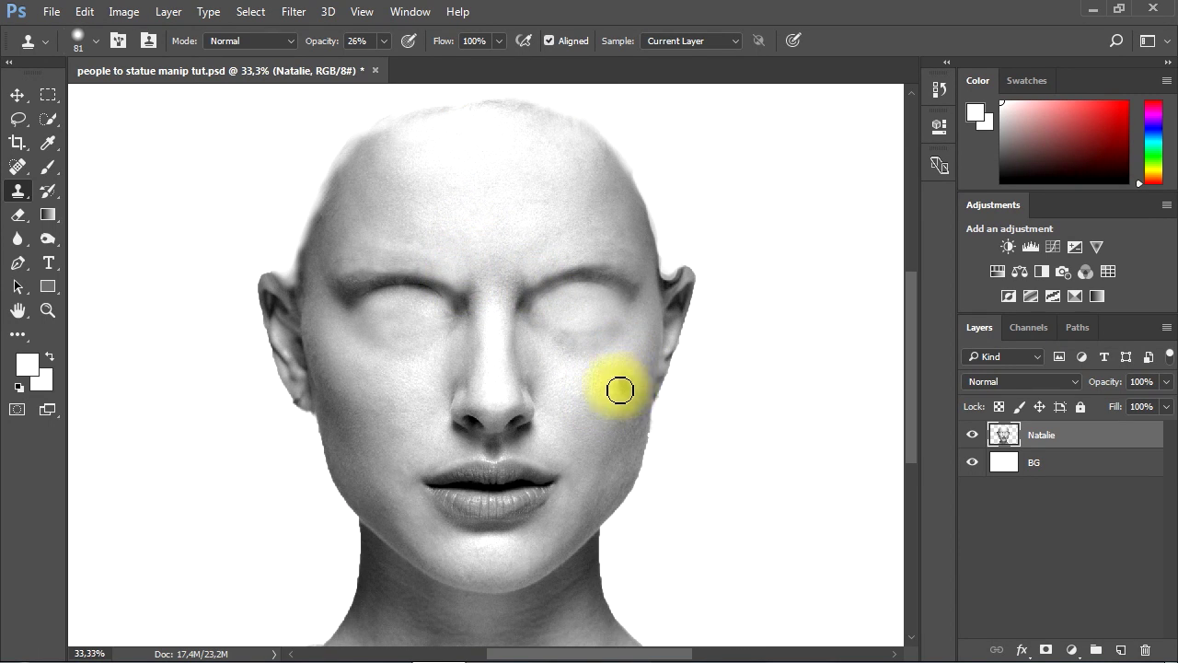
- Start the Camera Raw Filter on the portrait layer and set the sharpening radius to 0.5 and detail to 0
{"action": "left_click", "coordinate": [17, 95]}
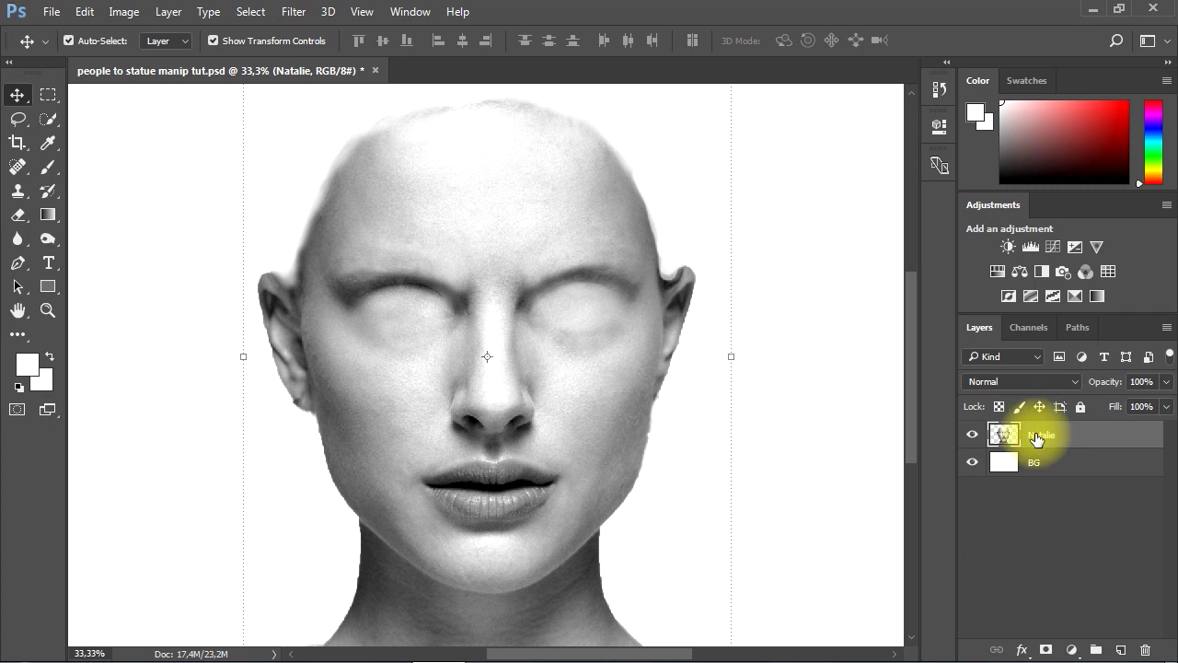
{"action": "left_click", "coordinate": [295, 13]}
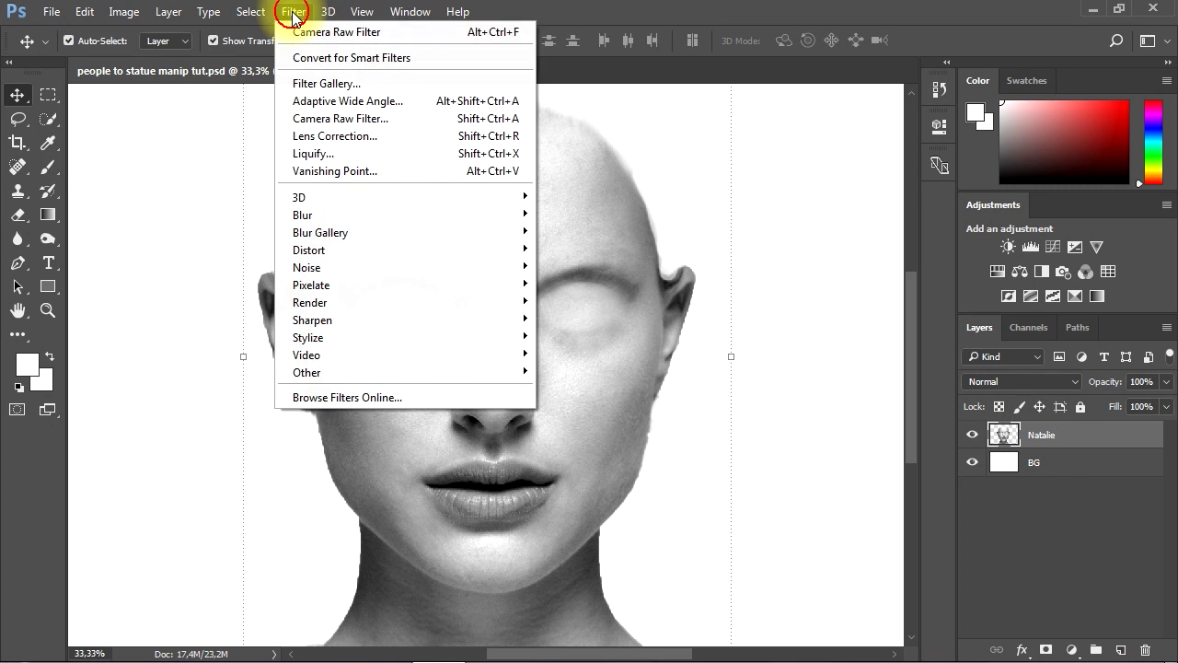
{"action": "left_click", "coordinate": [402, 120]}
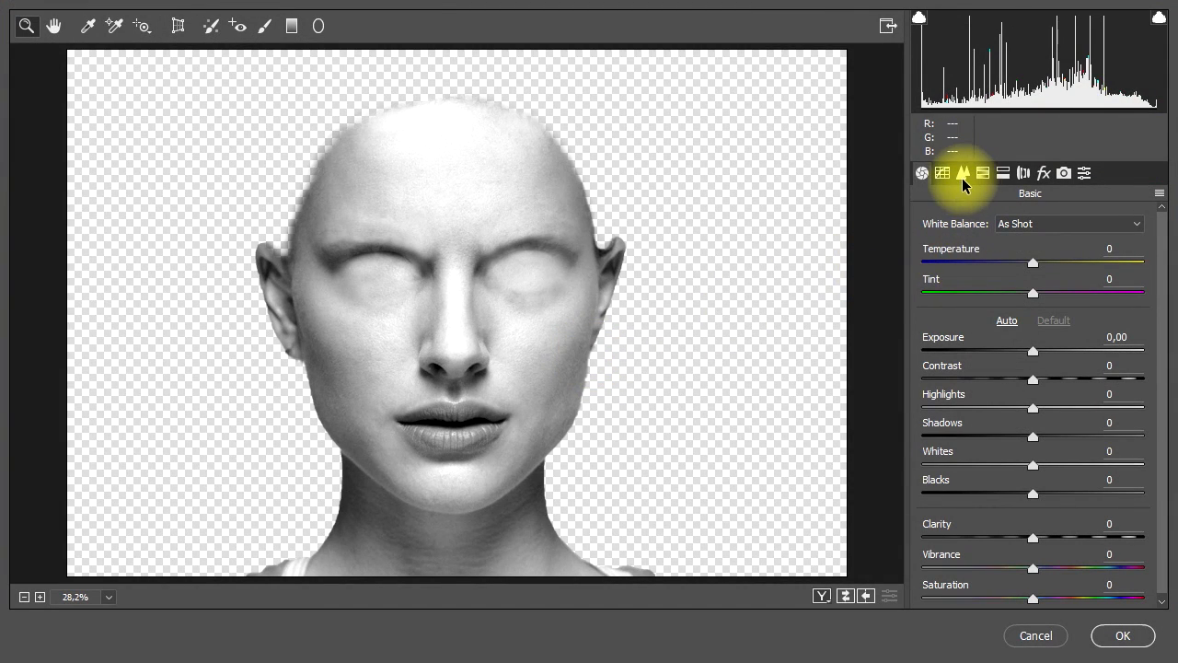
{"action": "left_click", "coordinate": [962, 176]}
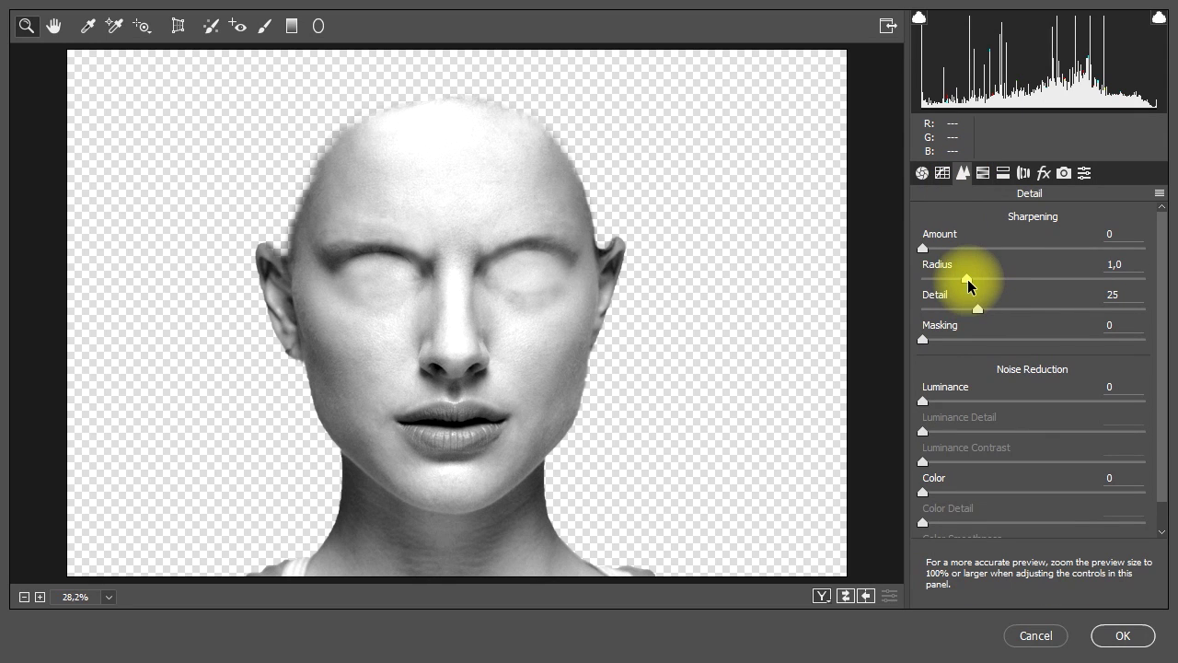
{"action": "left_click_drag", "start_coordinate": [967, 280], "coordinate": [915, 285]}
{"action": "left_click_drag", "start_coordinate": [978, 309], "coordinate": [902, 316]}
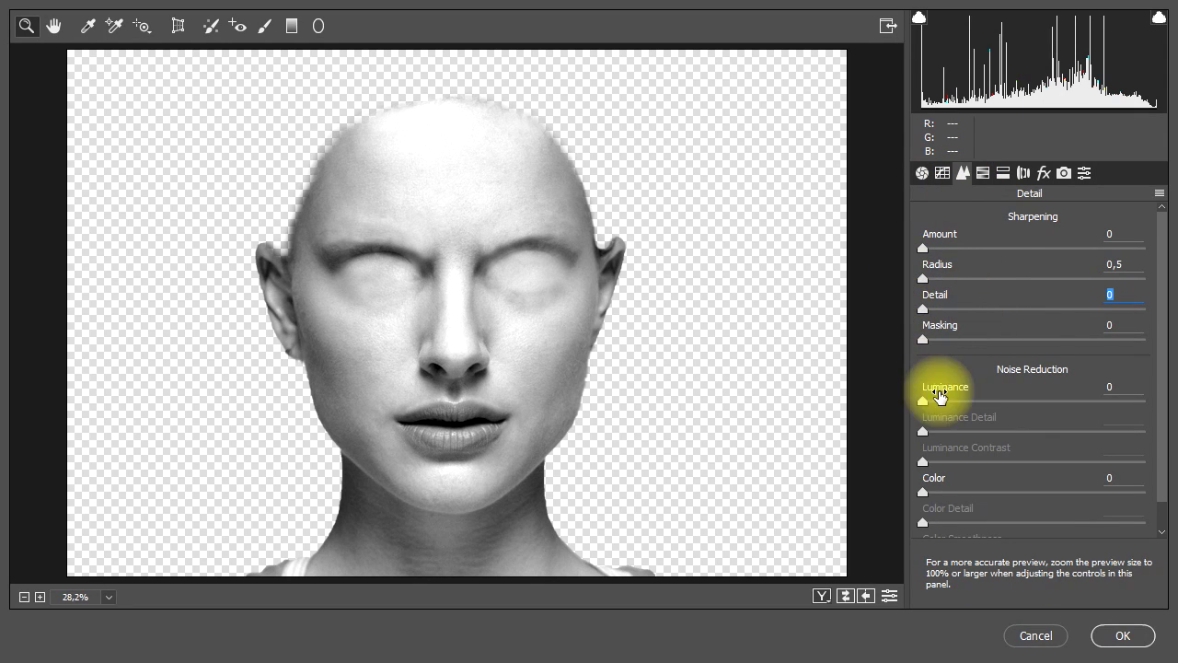
- Smooth the skin with noise reduction at Luminance 100 and Luminance Detail 14, and apply the filter
{"action": "left_click_drag", "start_coordinate": [924, 402], "coordinate": [1156, 410]}
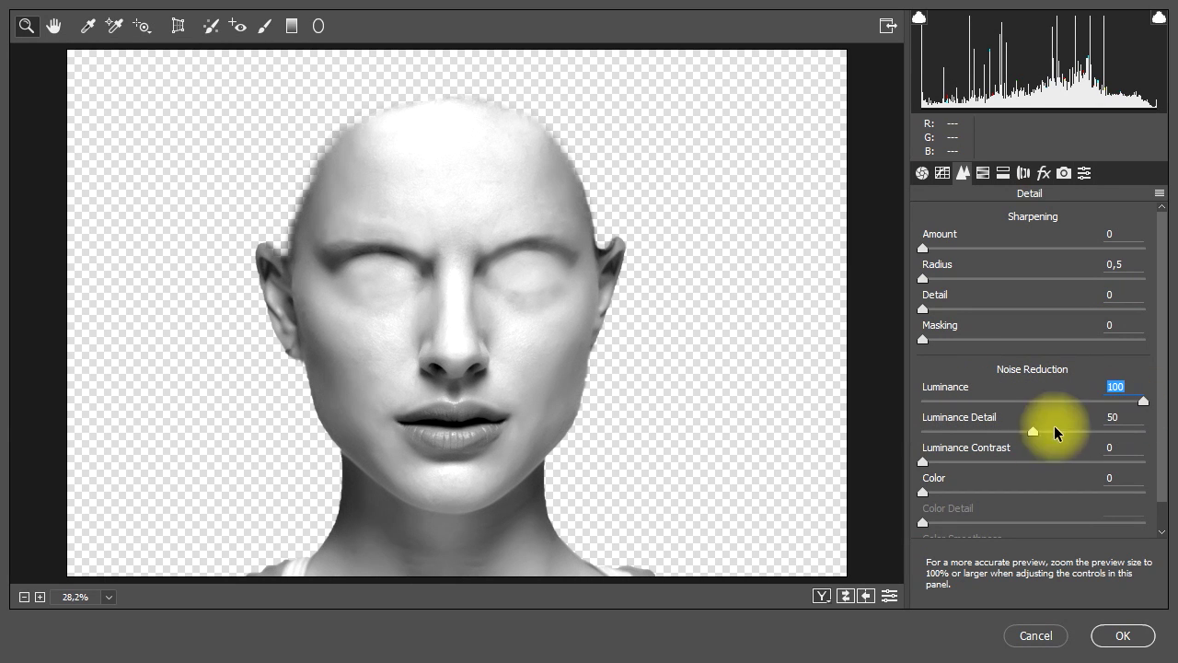
{"action": "left_click_drag", "start_coordinate": [1046, 433], "coordinate": [957, 429]}
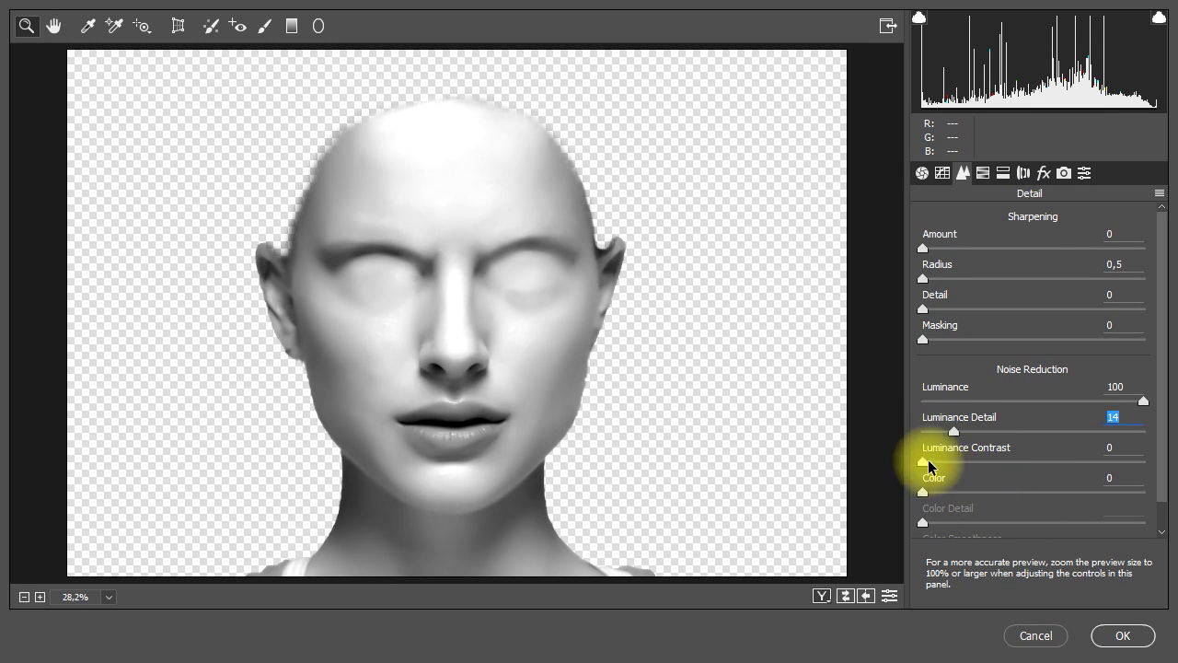
{"action": "scroll", "coordinate": [1162, 447], "scroll_direction": "down", "scroll_amount": 2}
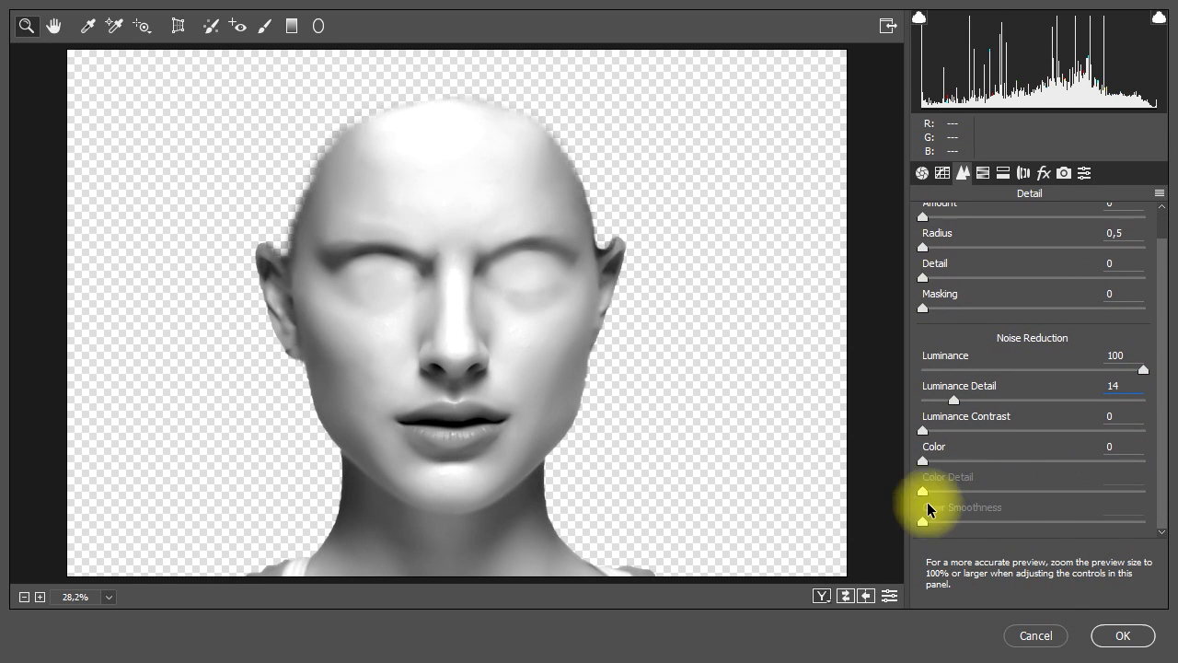
{"action": "left_click", "coordinate": [1121, 636]}
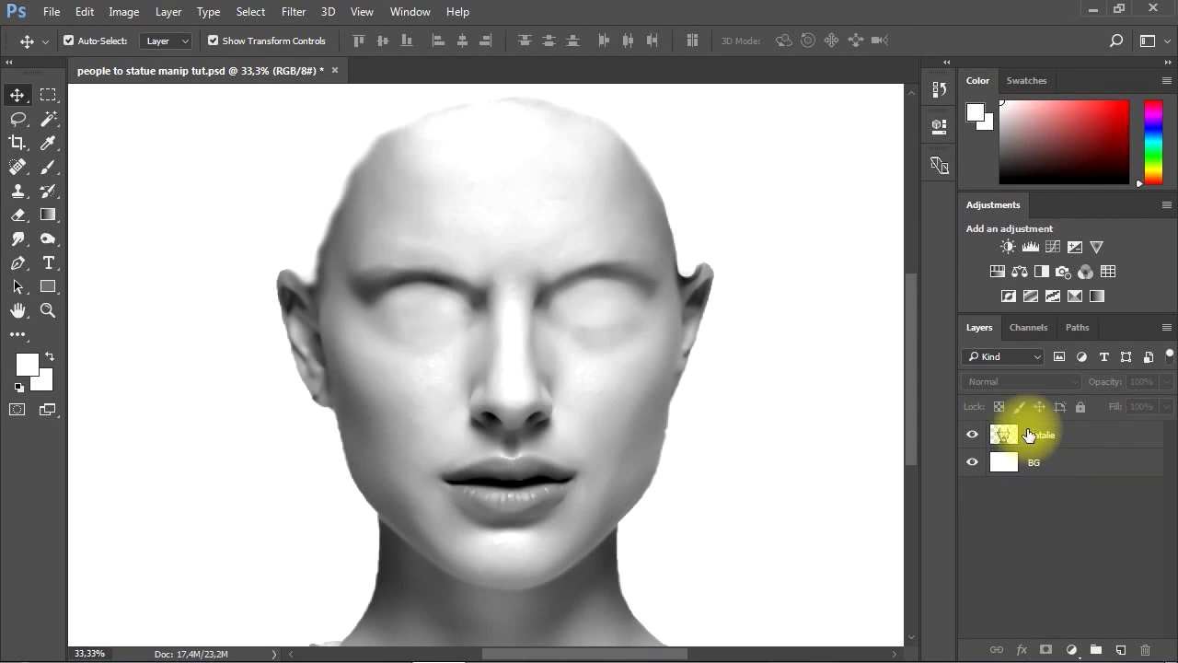
- Load the portrait layer's outline as a selection and open it in Select and Mask with the On Layers view
{"action": "left_click", "coordinate": [1031, 434]}
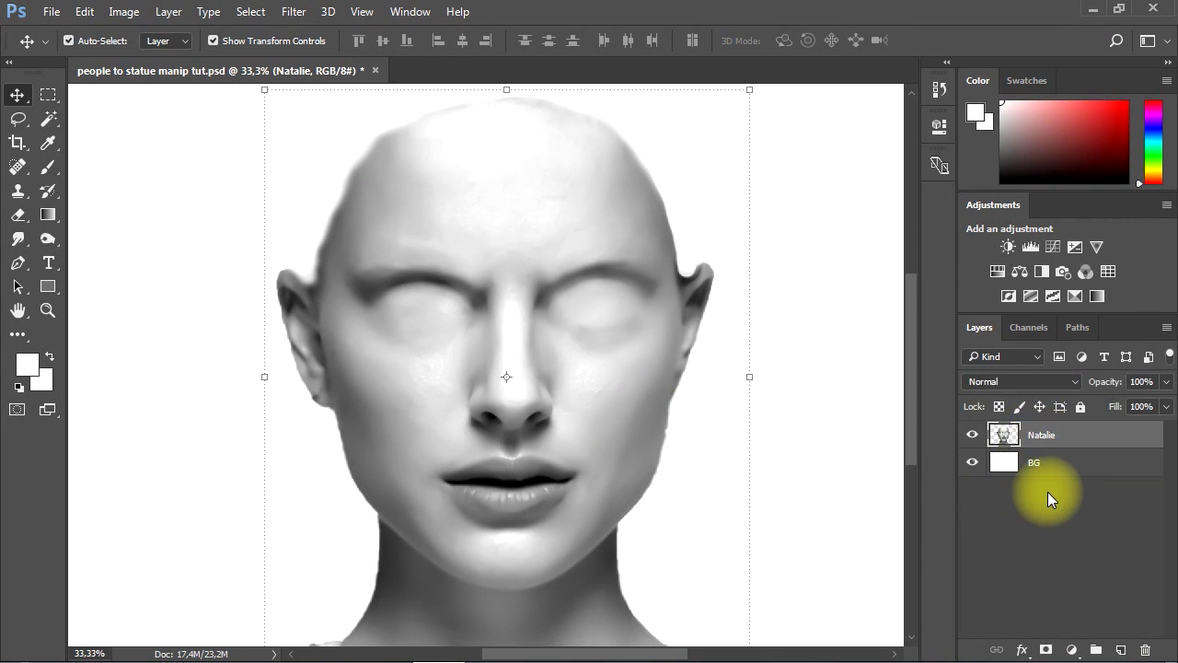
{"action": "key", "text": "ctrl"}
{"action": "left_click", "coordinate": [1004, 440], "text": "ctrl"}
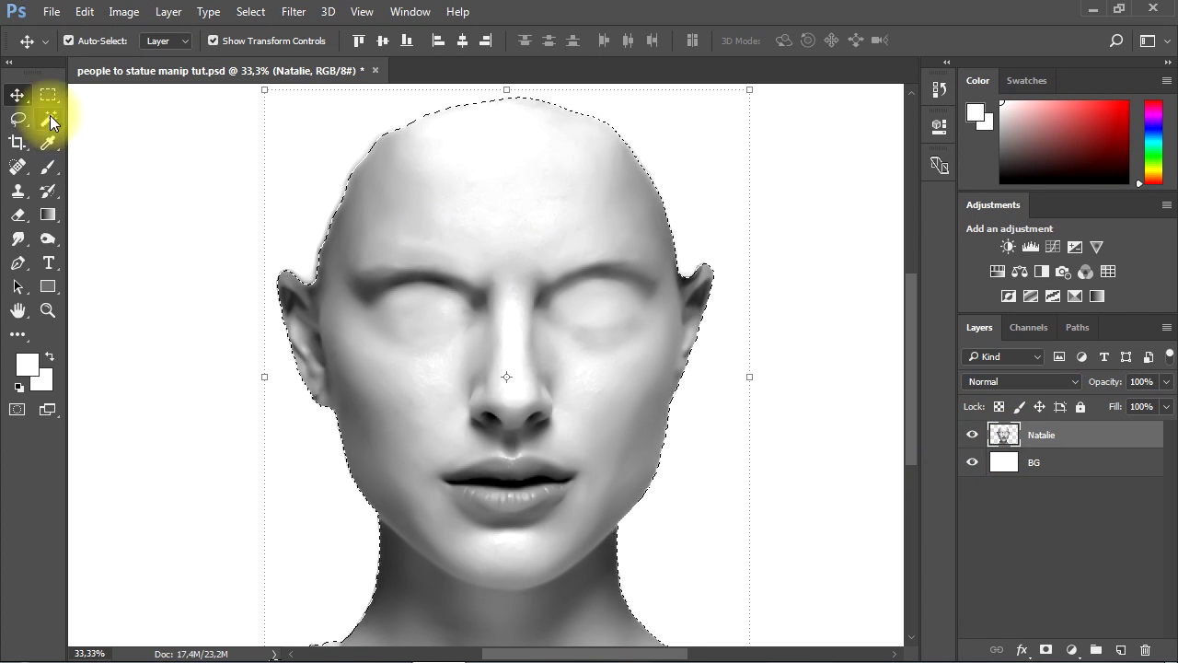
{"action": "left_click_drag", "start_coordinate": [52, 129], "coordinate": [119, 138]}
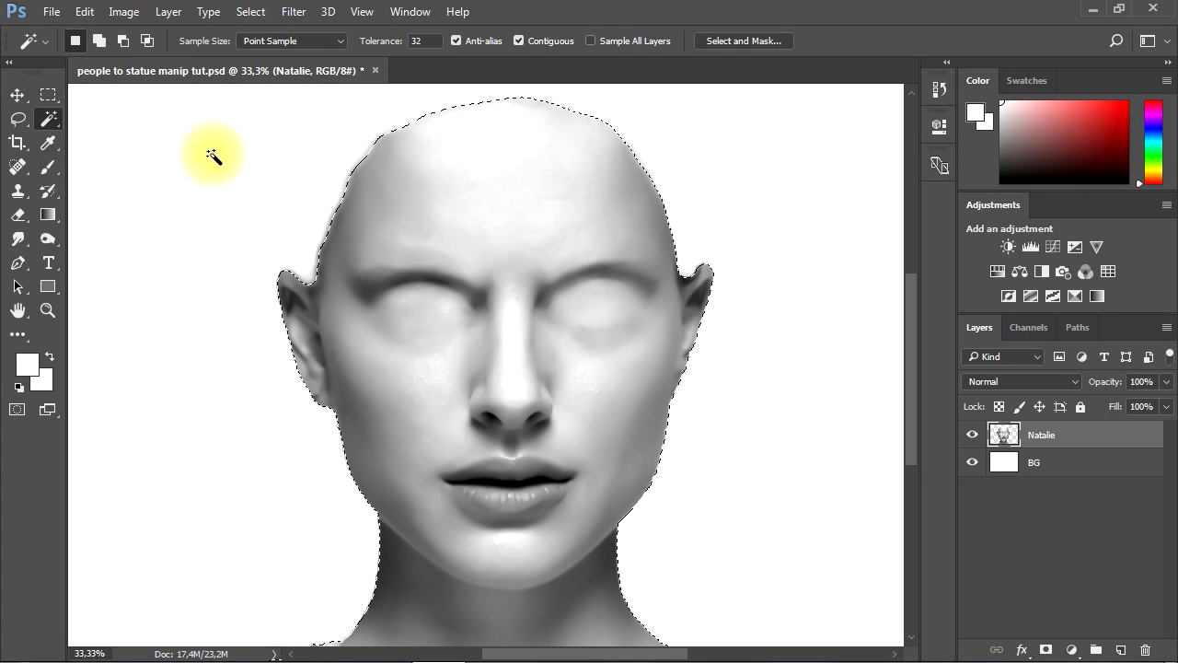
{"action": "left_click", "coordinate": [753, 42]}
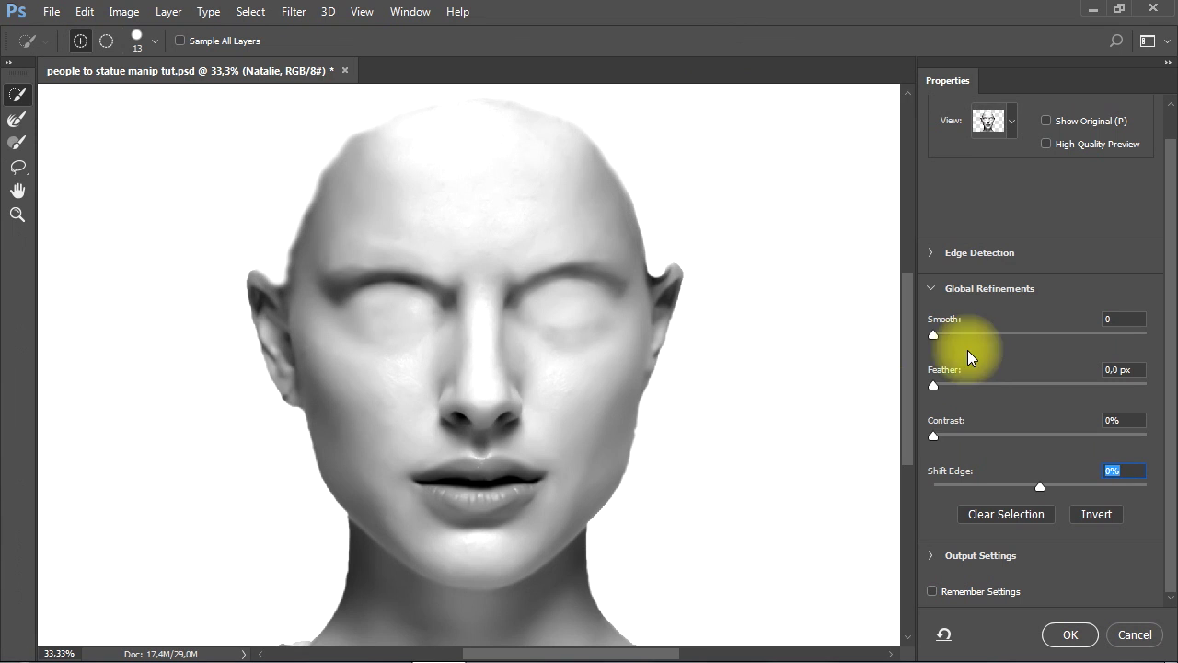
{"action": "left_click", "coordinate": [1001, 122]}
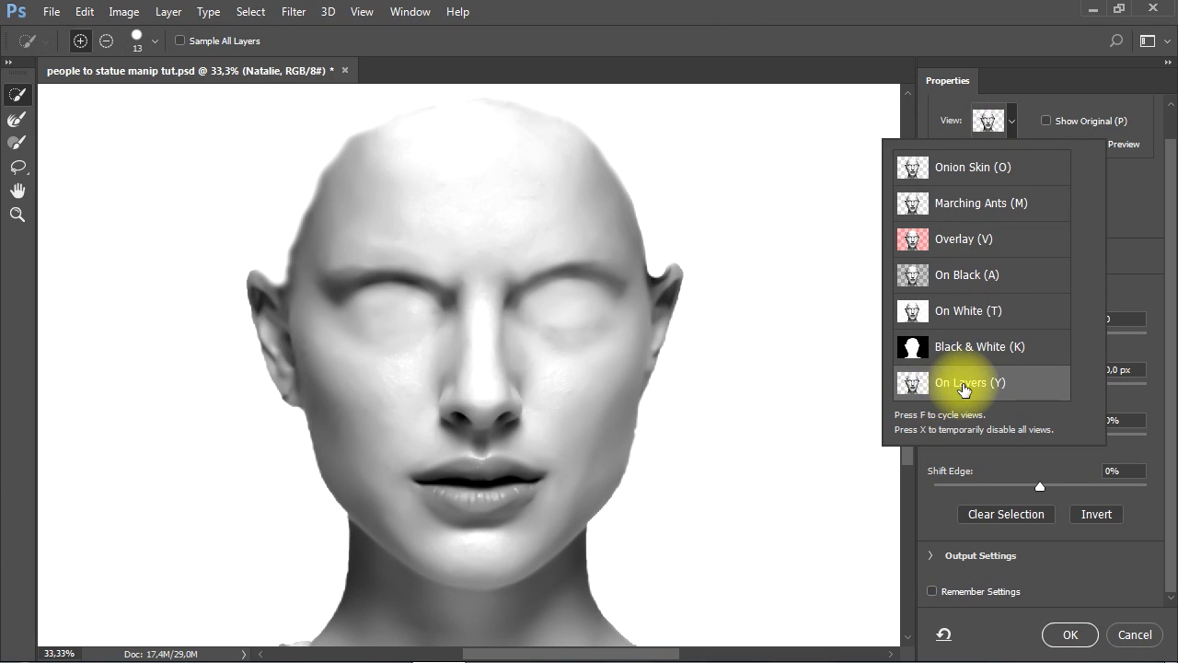
{"action": "left_click", "coordinate": [964, 382]}
{"action": "left_click", "coordinate": [981, 378]}
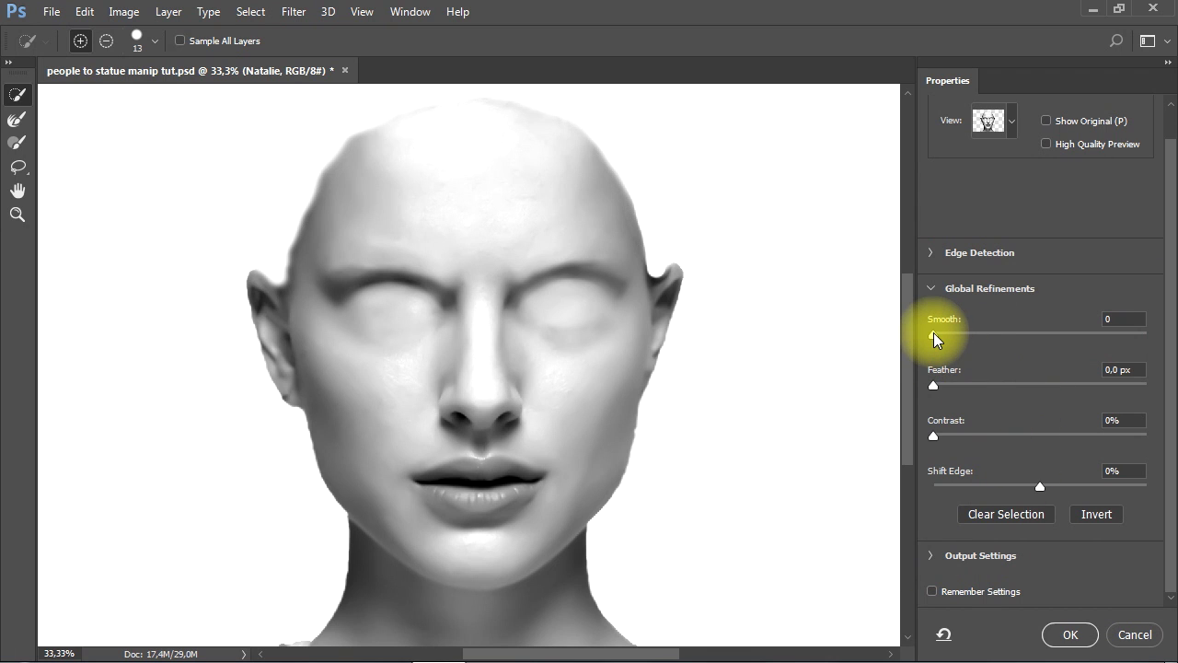
- Refine the head selection with Smooth 41, Feather 13.7 px, Contrast 54% and Shift Edge -10%, and apply it
{"action": "left_click_drag", "start_coordinate": [934, 336], "coordinate": [1020, 342]}
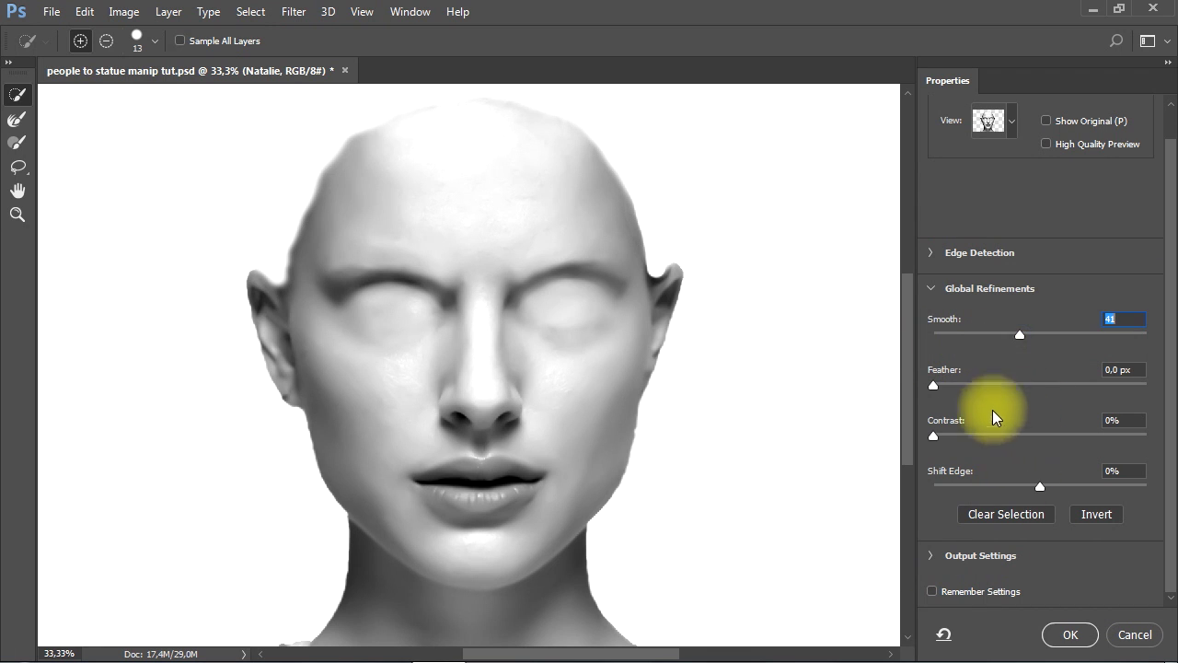
{"action": "left_click_drag", "start_coordinate": [935, 387], "coordinate": [1034, 389]}
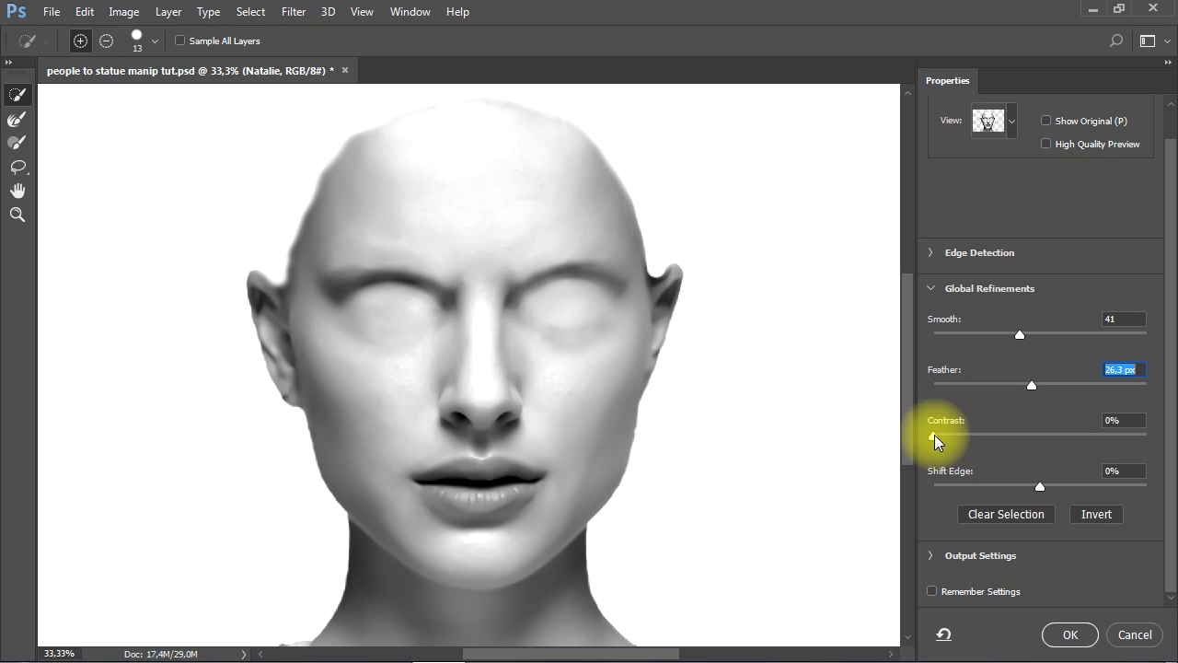
{"action": "left_click_drag", "start_coordinate": [939, 440], "coordinate": [1064, 436]}
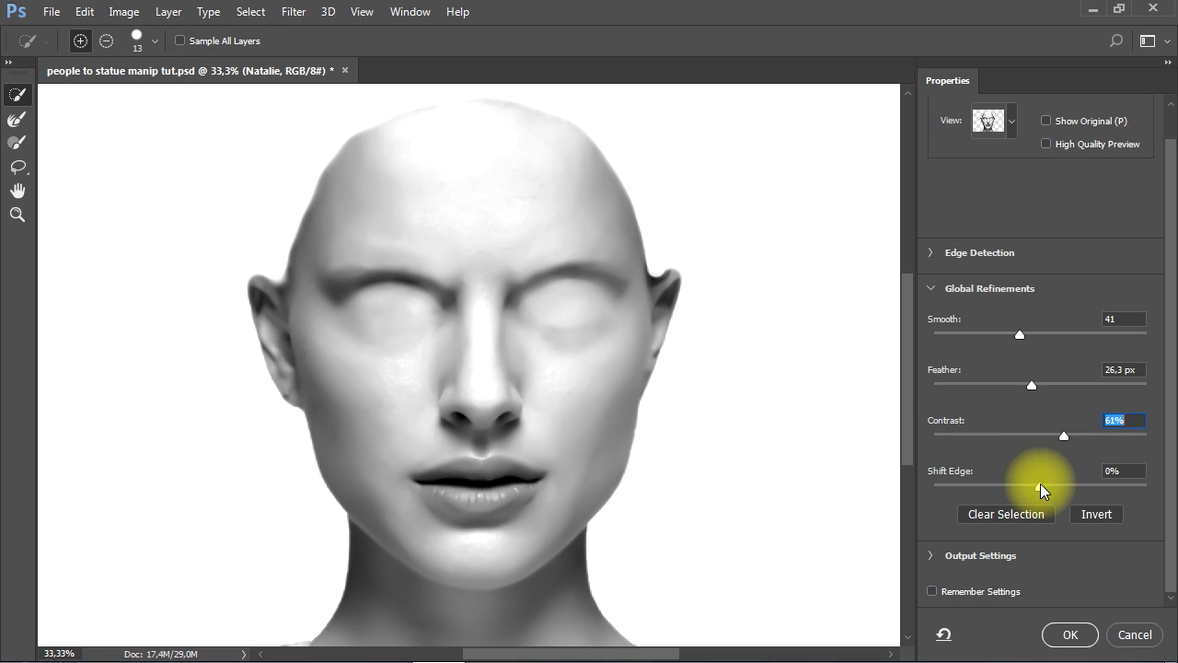
{"action": "left_click_drag", "start_coordinate": [1031, 385], "coordinate": [1022, 385]}
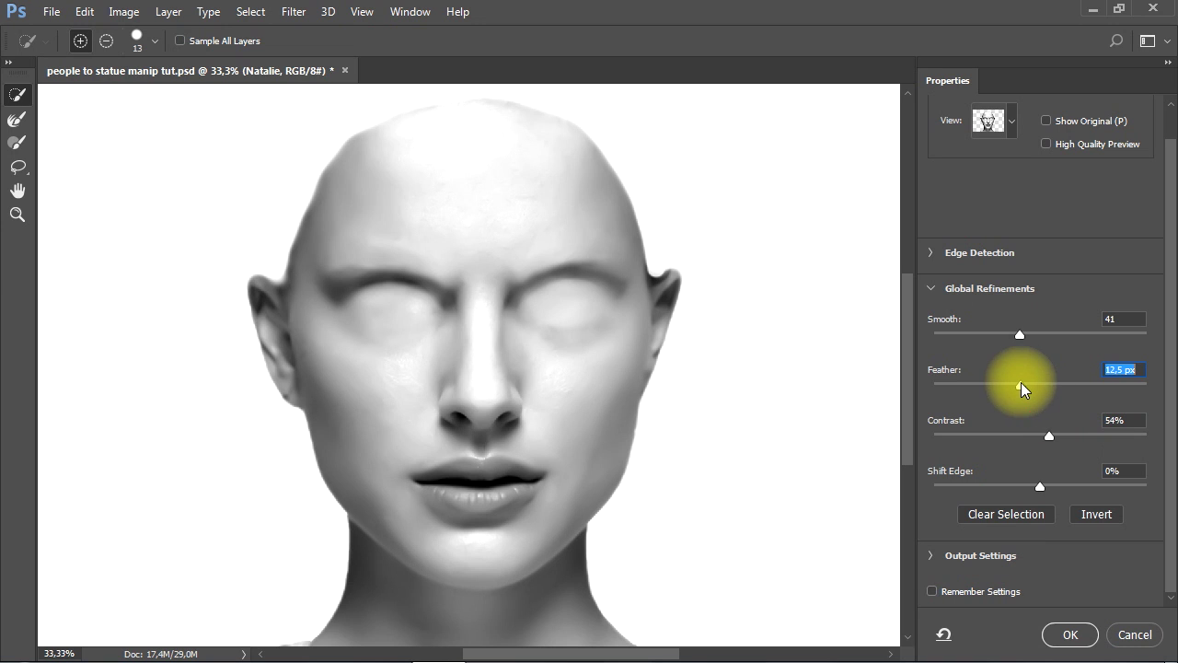
{"action": "left_click_drag", "start_coordinate": [1040, 486], "coordinate": [1028, 486]}
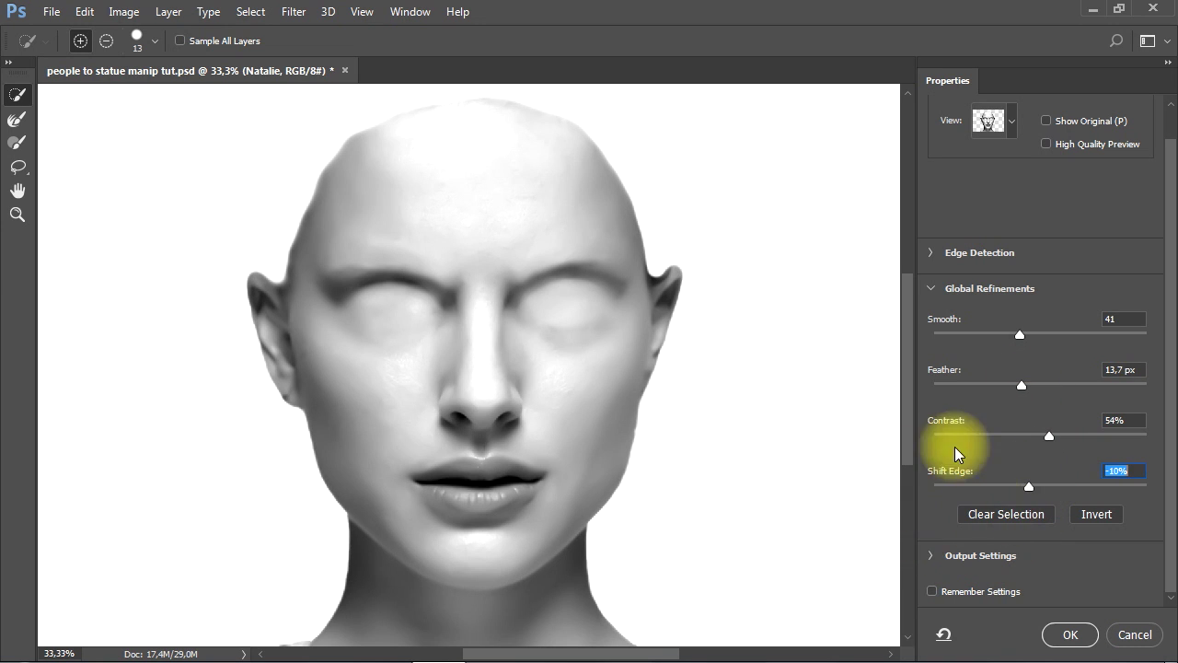
{"action": "left_click", "coordinate": [1068, 634]}
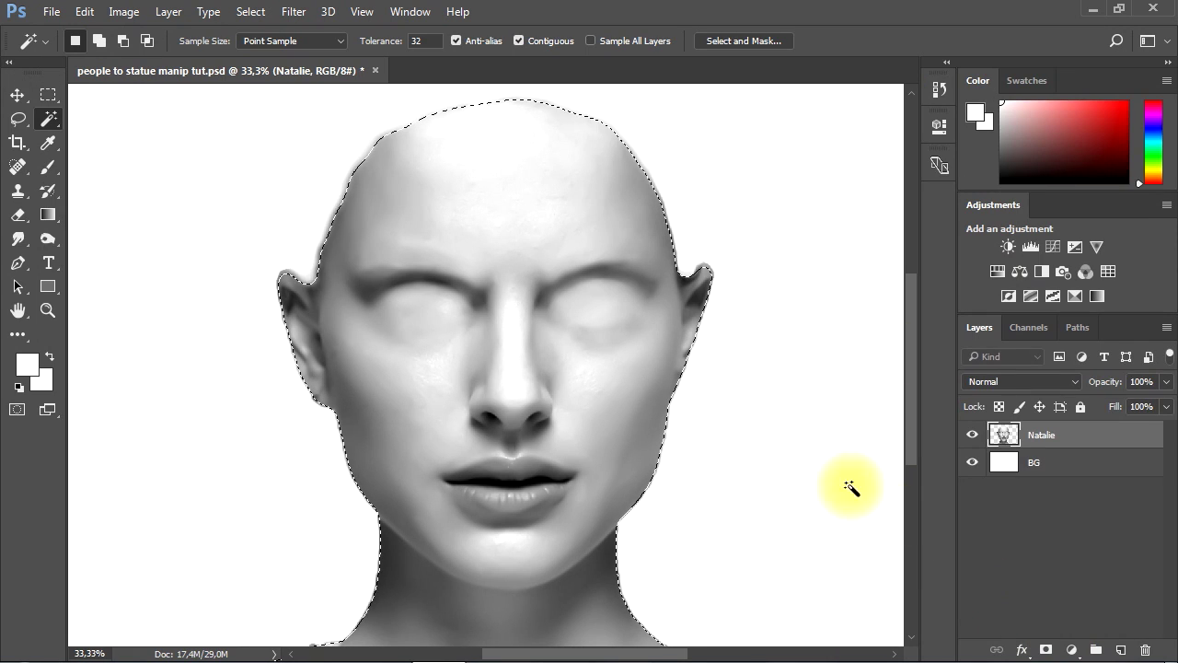
- Invert the selection to delete the rough fringe around the head, and clear the selection
{"action": "left_click", "coordinate": [252, 13]}
{"action": "left_click", "coordinate": [258, 84]}
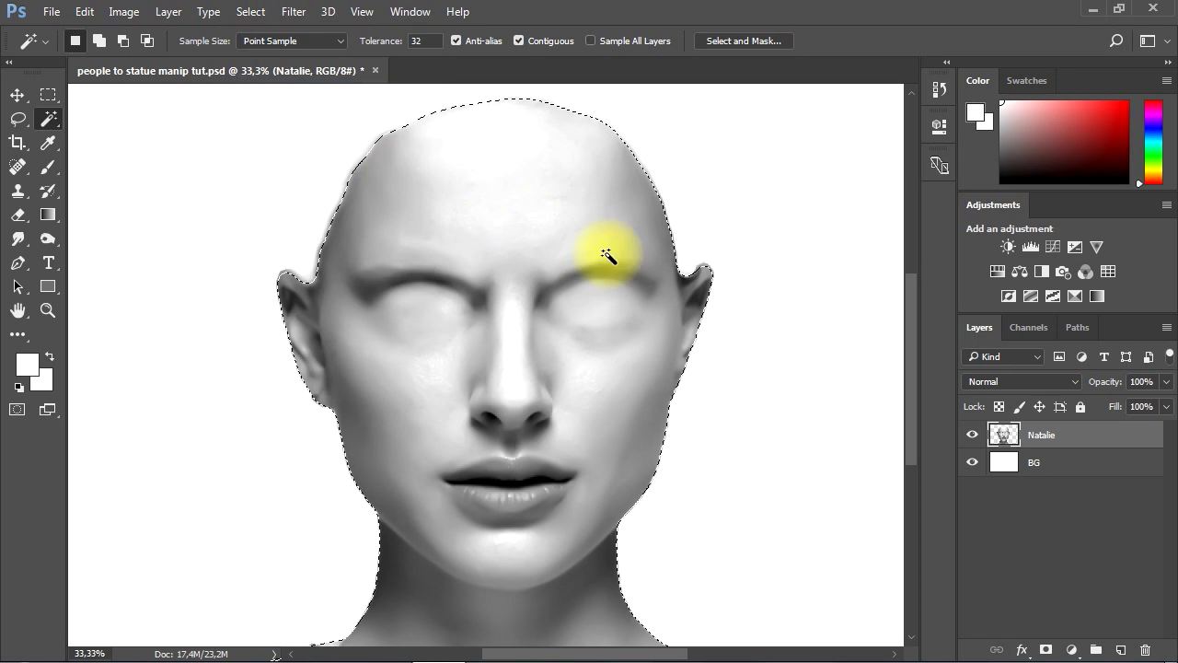
{"action": "left_click", "coordinate": [704, 268]}
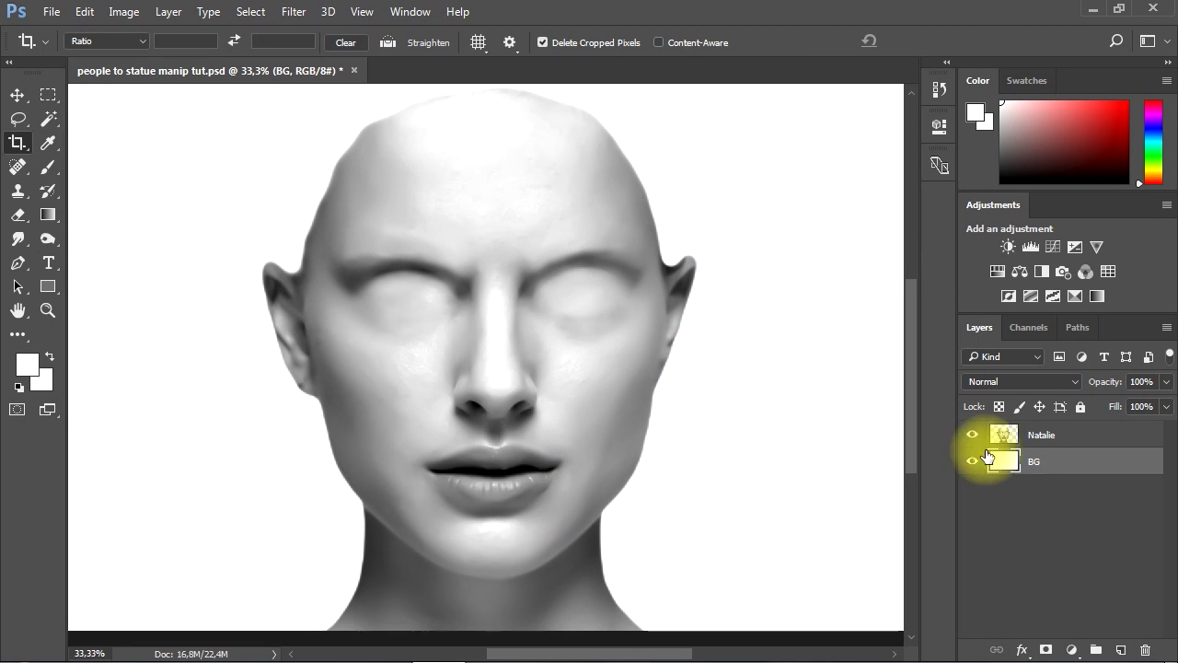
- Smooth the creases on the portrait's lower lip using the Smudge tool with a 40 px soft brush at 50% strength
{"action": "left_click", "coordinate": [1034, 434]}
{"action": "left_click", "coordinate": [476, 493]}
{"action": "left_click", "coordinate": [477, 493], "text": "ctrl"}
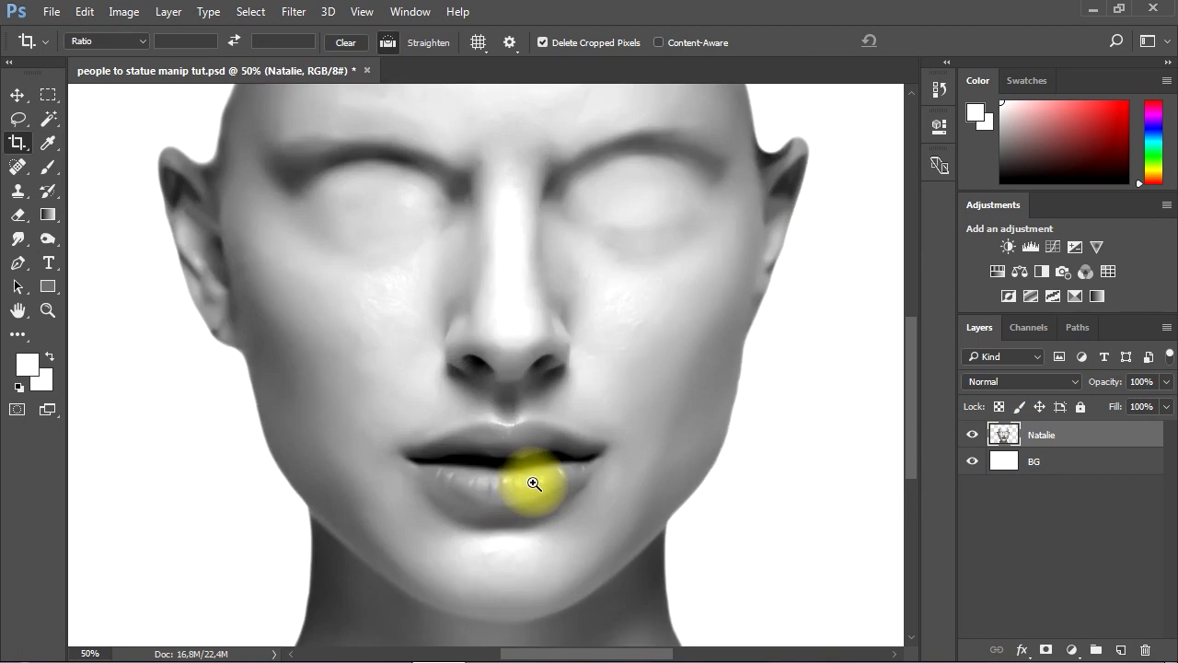
{"action": "left_click", "coordinate": [495, 484], "text": "ctrl"}
{"action": "left_click_drag", "start_coordinate": [559, 497], "coordinate": [534, 450]}
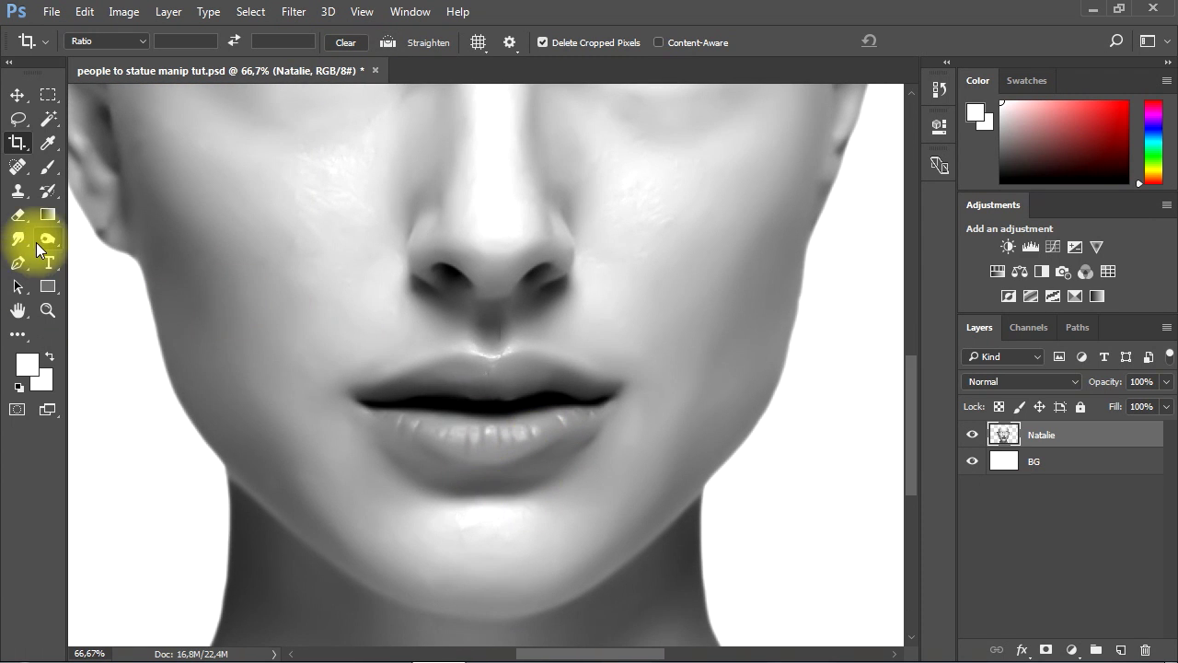
{"action": "left_click", "coordinate": [18, 242]}
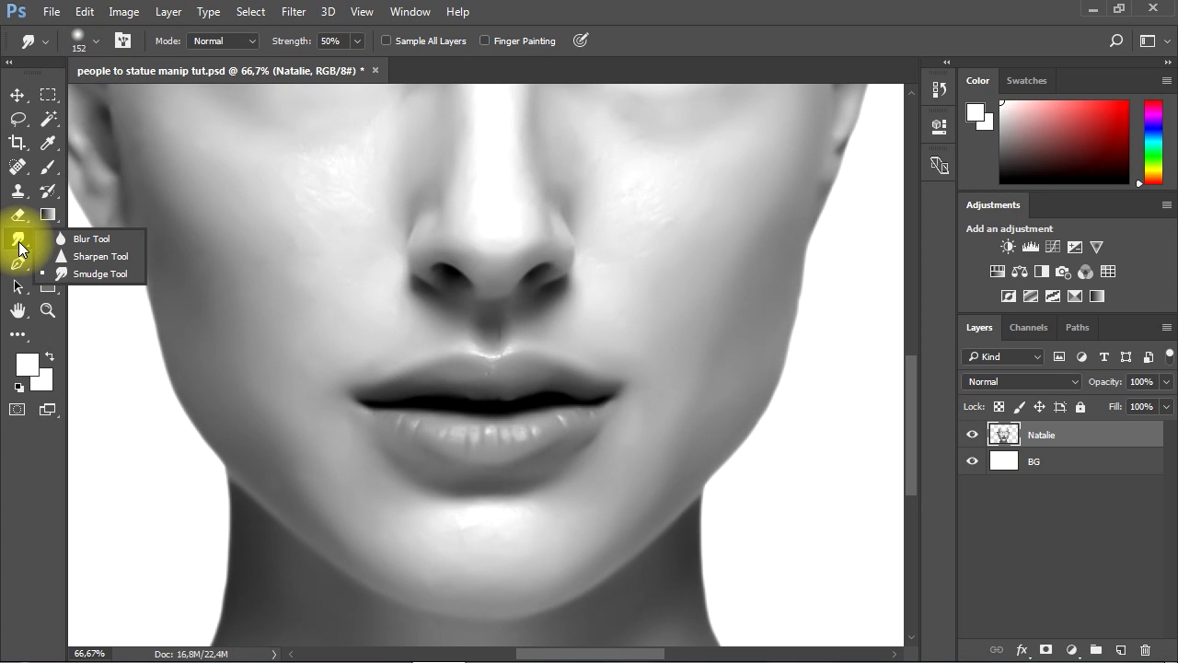
{"action": "left_click", "coordinate": [83, 274]}
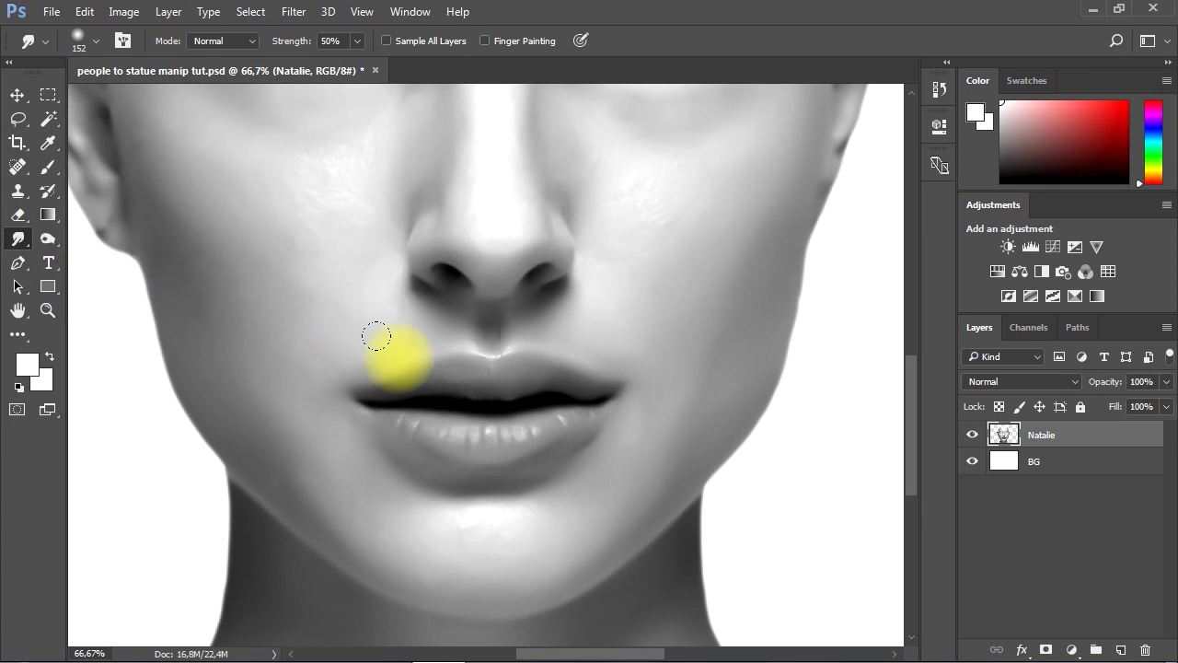
{"action": "left_click", "coordinate": [95, 39]}
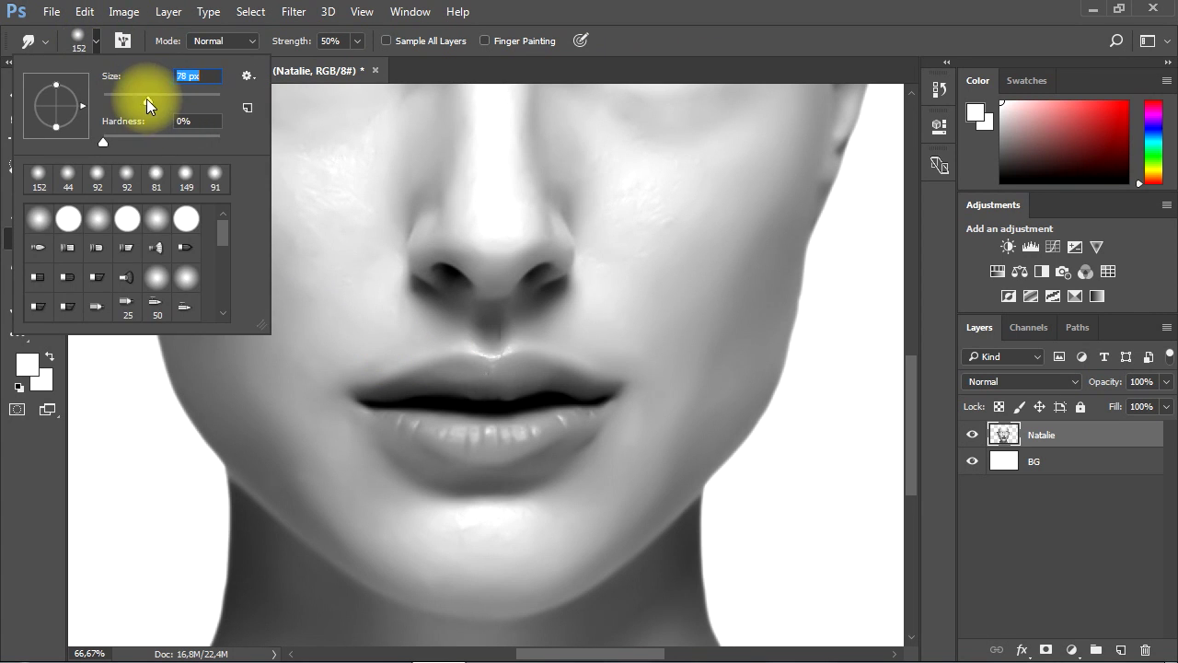
{"action": "left_click_drag", "start_coordinate": [148, 99], "coordinate": [130, 99]}
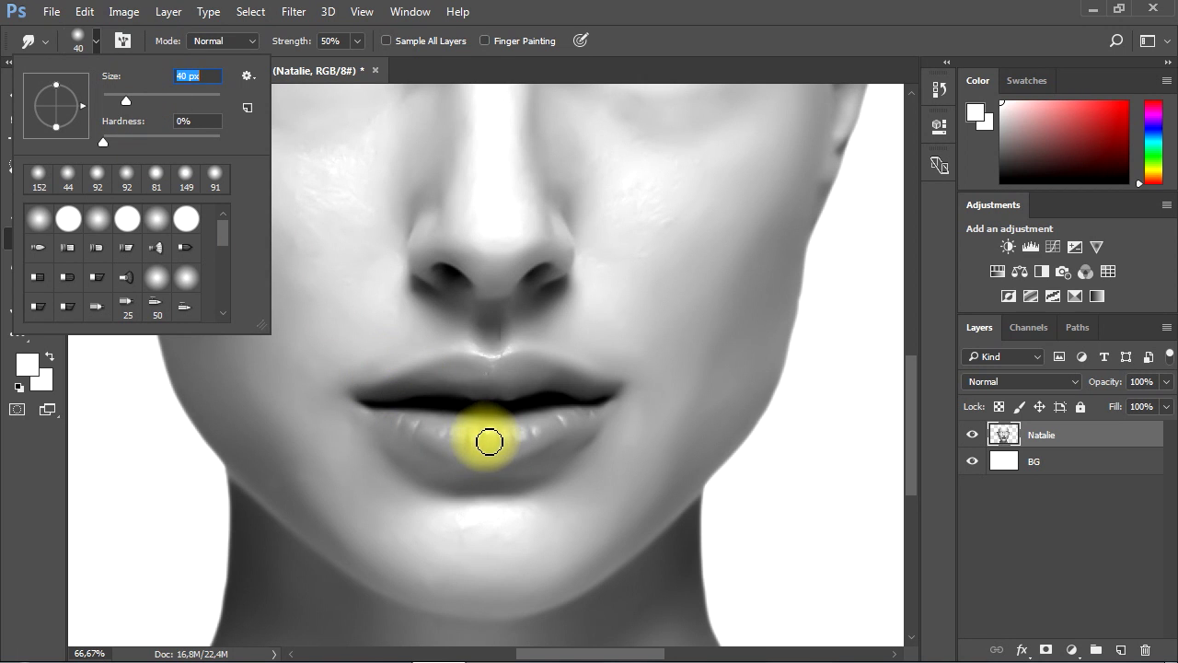
{"action": "left_click", "coordinate": [488, 441]}
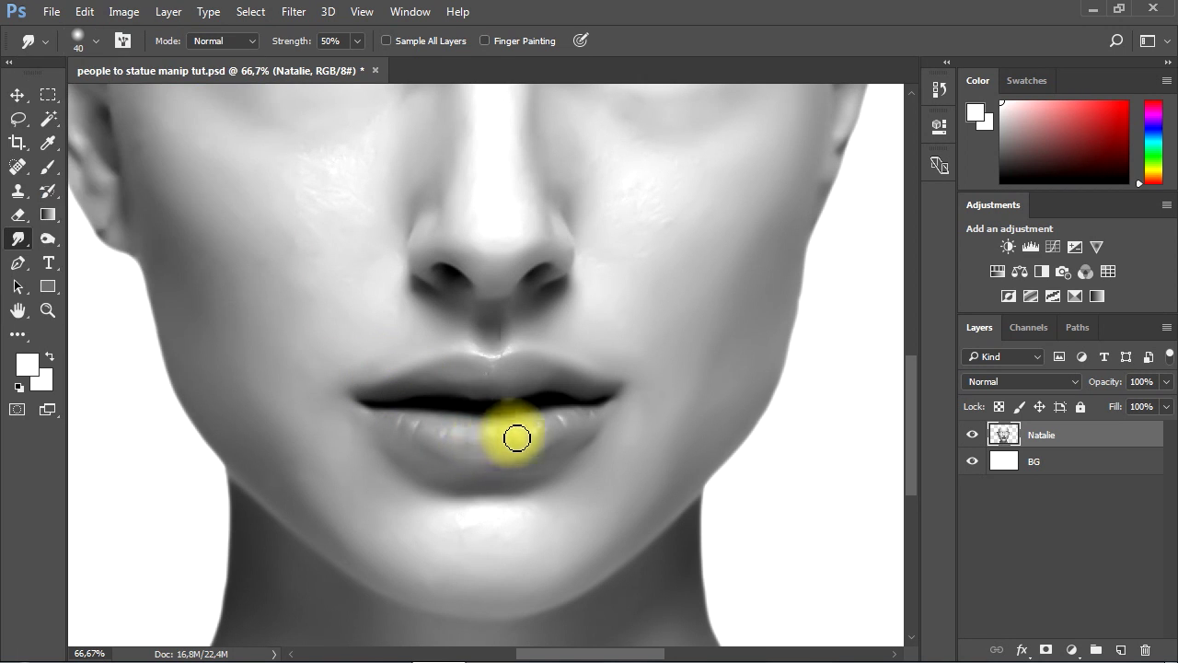
{"action": "mouse_move", "coordinate": [483, 432]}
{"action": "left_mouse_down"}
{"action": "mouse_move", "coordinate": [524, 439]}
{"action": "mouse_move", "coordinate": [568, 424]}
{"action": "mouse_move", "coordinate": [478, 458]}
{"action": "mouse_move", "coordinate": [402, 434]}
{"action": "mouse_move", "coordinate": [434, 426]}
{"action": "mouse_move", "coordinate": [408, 424]}
{"action": "mouse_move", "coordinate": [421, 437]}
{"action": "mouse_move", "coordinate": [402, 426]}
{"action": "mouse_move", "coordinate": [469, 458]}
{"action": "mouse_move", "coordinate": [566, 425]}
{"action": "mouse_move", "coordinate": [408, 423]}
{"action": "mouse_move", "coordinate": [565, 423]}
{"action": "left_mouse_up"}
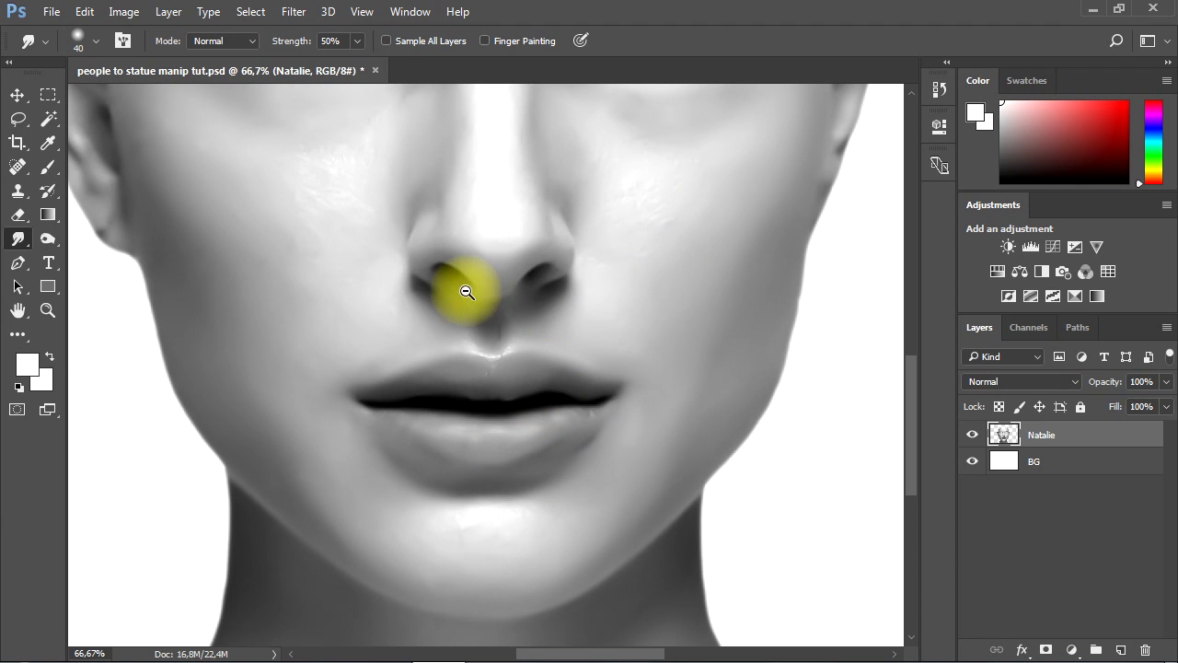
- Lower the portrait layer's contrast to -15 with a Brightness/Contrast adjustment
{"action": "scroll", "coordinate": [485, 322], "scroll_direction": "down", "scroll_amount": 1}
{"action": "scroll", "coordinate": [502, 350], "scroll_direction": "down", "scroll_amount": 1}
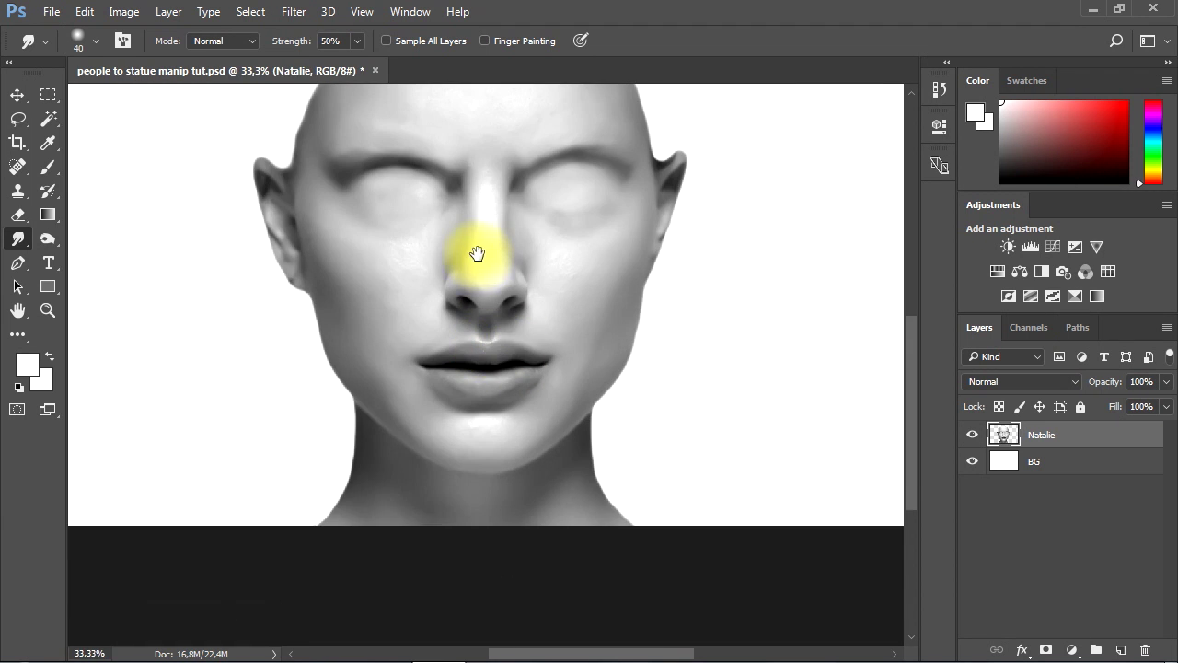
{"action": "left_click_drag", "start_coordinate": [473, 250], "coordinate": [481, 358]}
{"action": "key", "text": "v"}
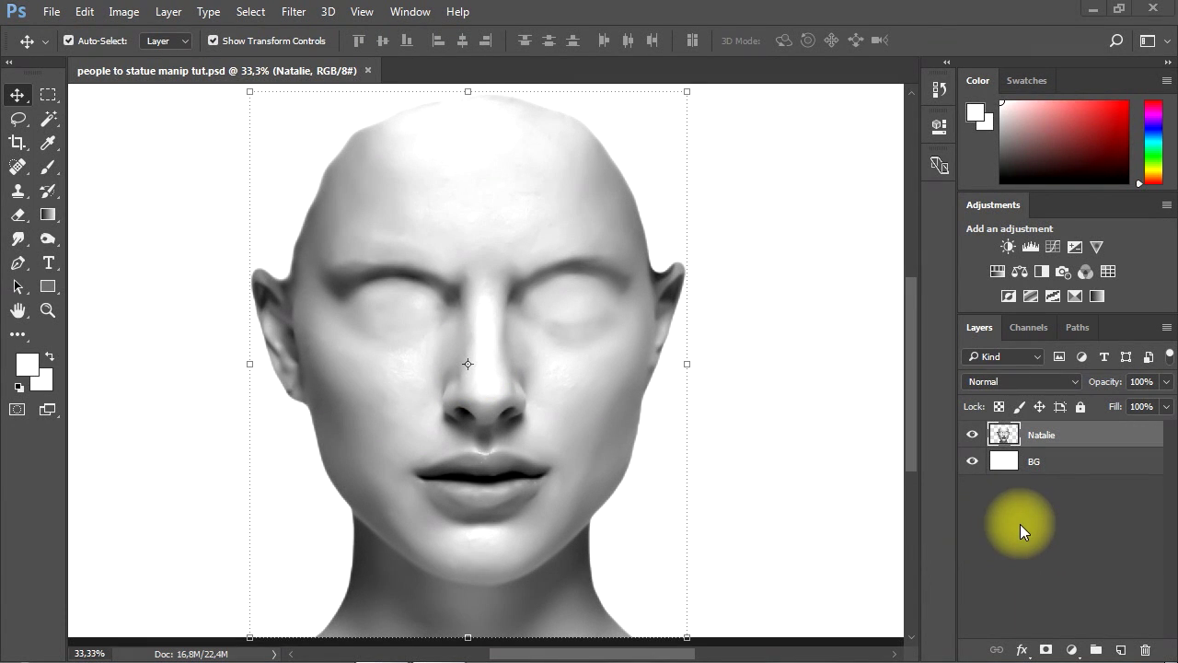
{"action": "left_click", "coordinate": [1034, 466]}
{"action": "left_click", "coordinate": [1044, 433]}
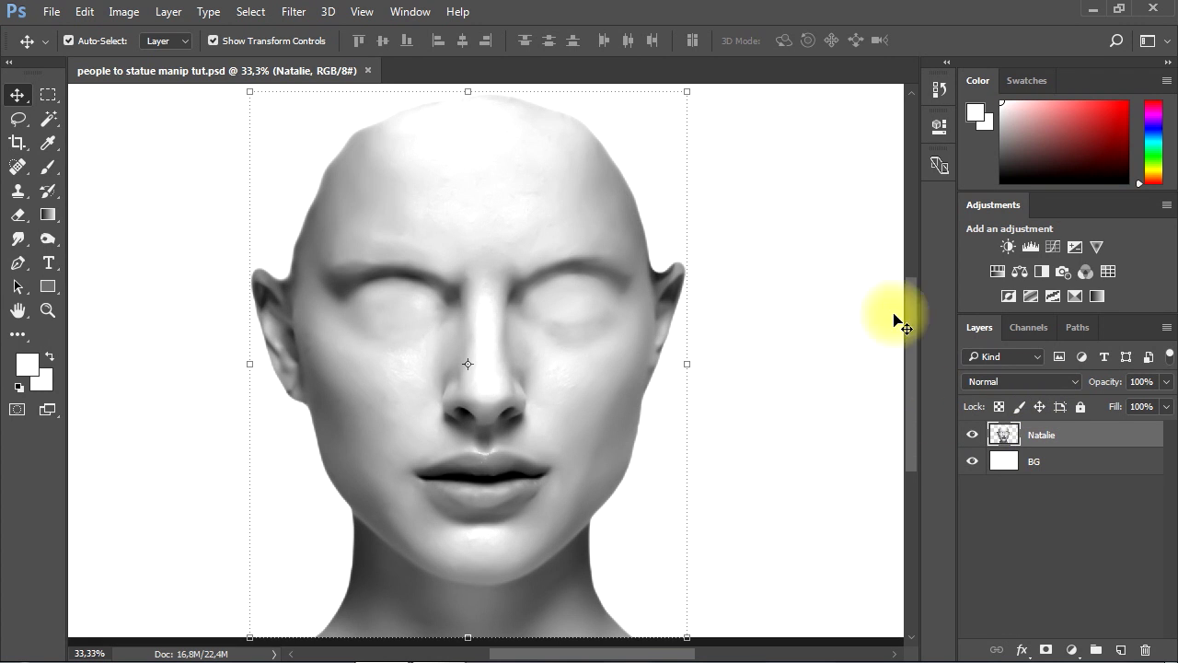
{"action": "left_click", "coordinate": [126, 12]}
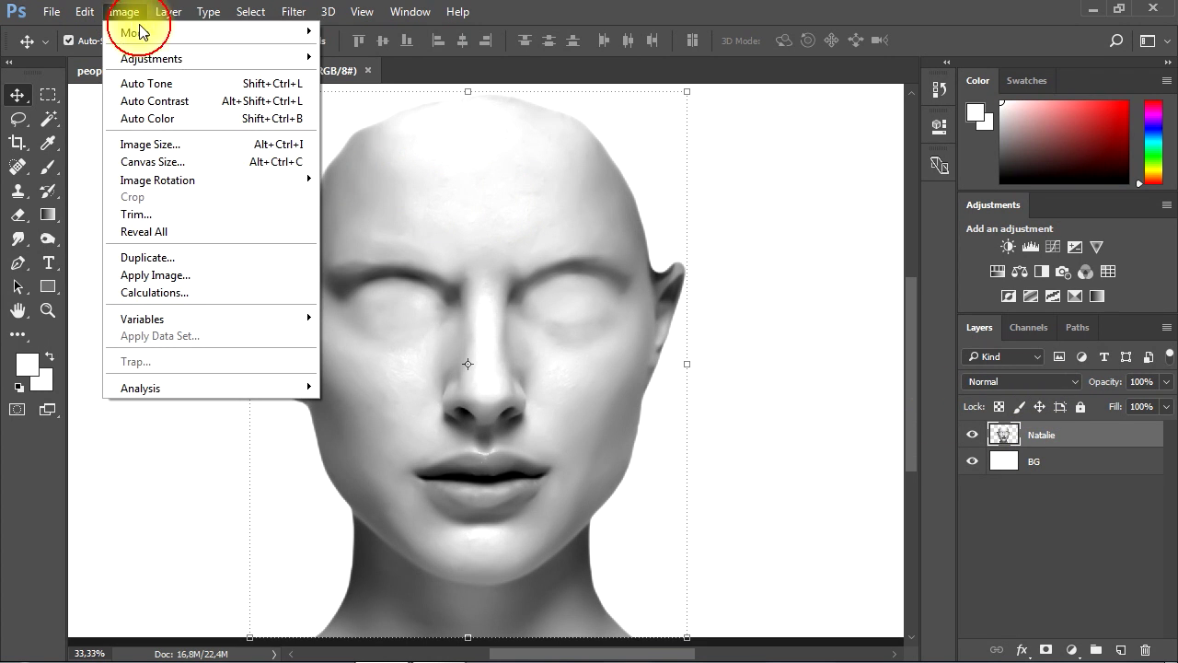
{"action": "mouse_move", "coordinate": [163, 58]}
{"action": "left_click", "coordinate": [405, 57]}
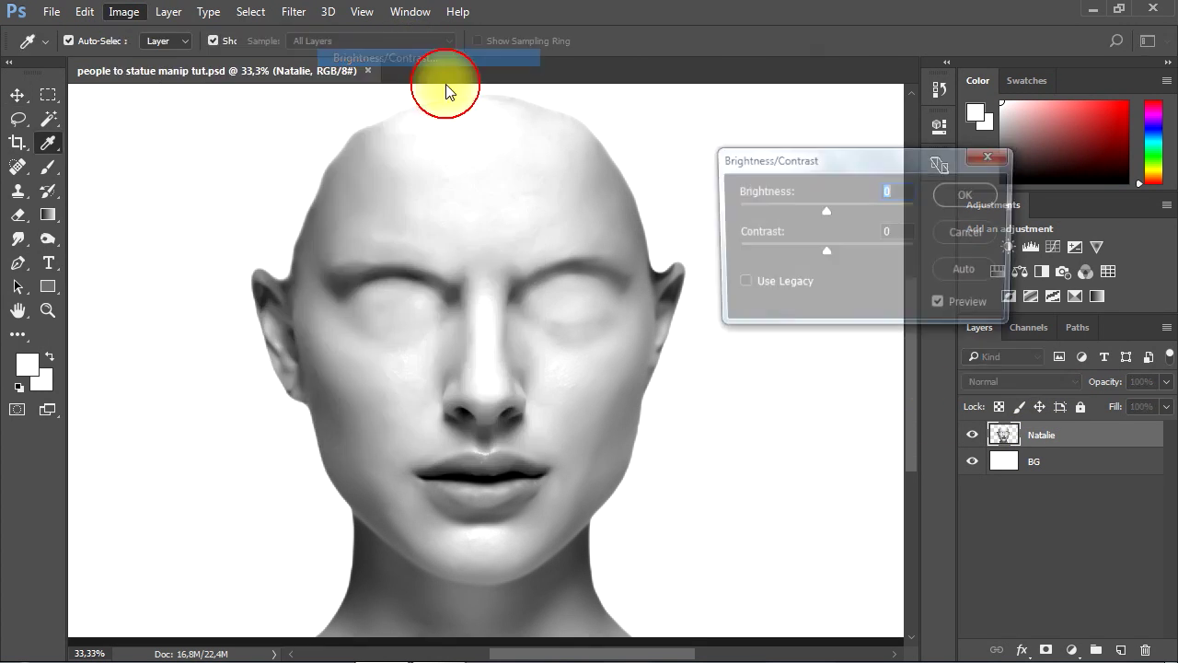
{"action": "left_click_drag", "start_coordinate": [827, 249], "coordinate": [794, 250]}
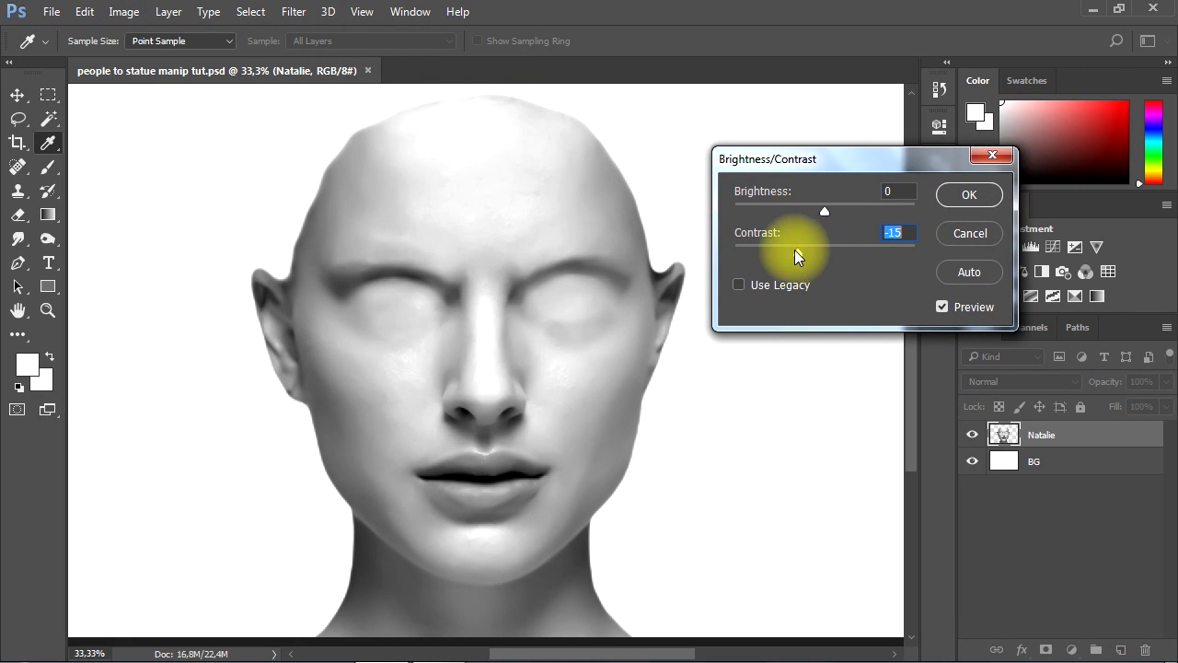
{"action": "left_click", "coordinate": [968, 194]}
{"action": "key", "text": "v"}
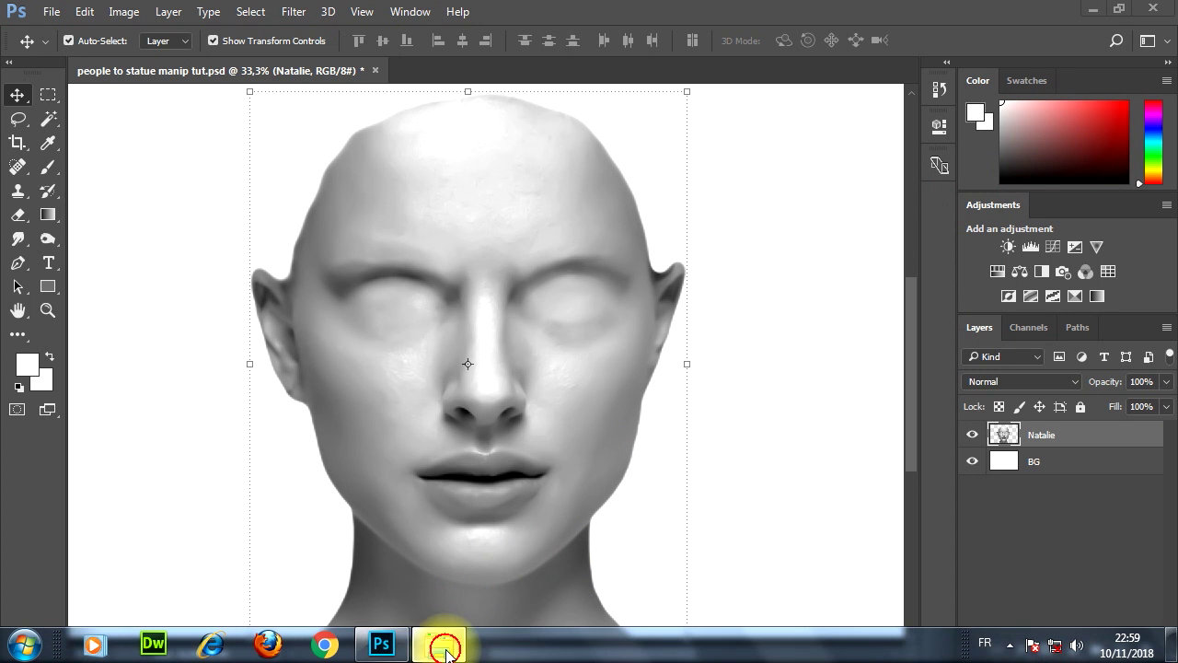
- Place the statue-head image above the portrait and enlarge it to about 218%
{"action": "left_click", "coordinate": [445, 646]}
{"action": "left_click_drag", "start_coordinate": [746, 199], "coordinate": [479, 396]}
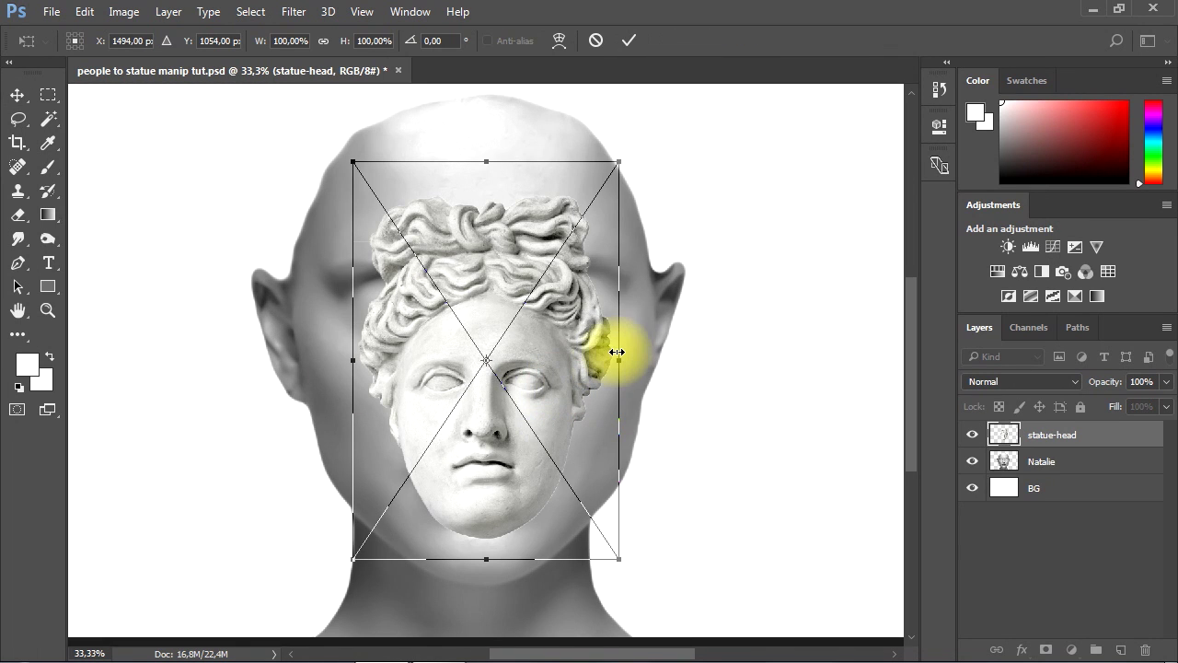
{"action": "left_click_drag", "start_coordinate": [622, 154], "coordinate": [647, 303]}
{"action": "left_click_drag", "start_coordinate": [550, 492], "coordinate": [577, 266]}
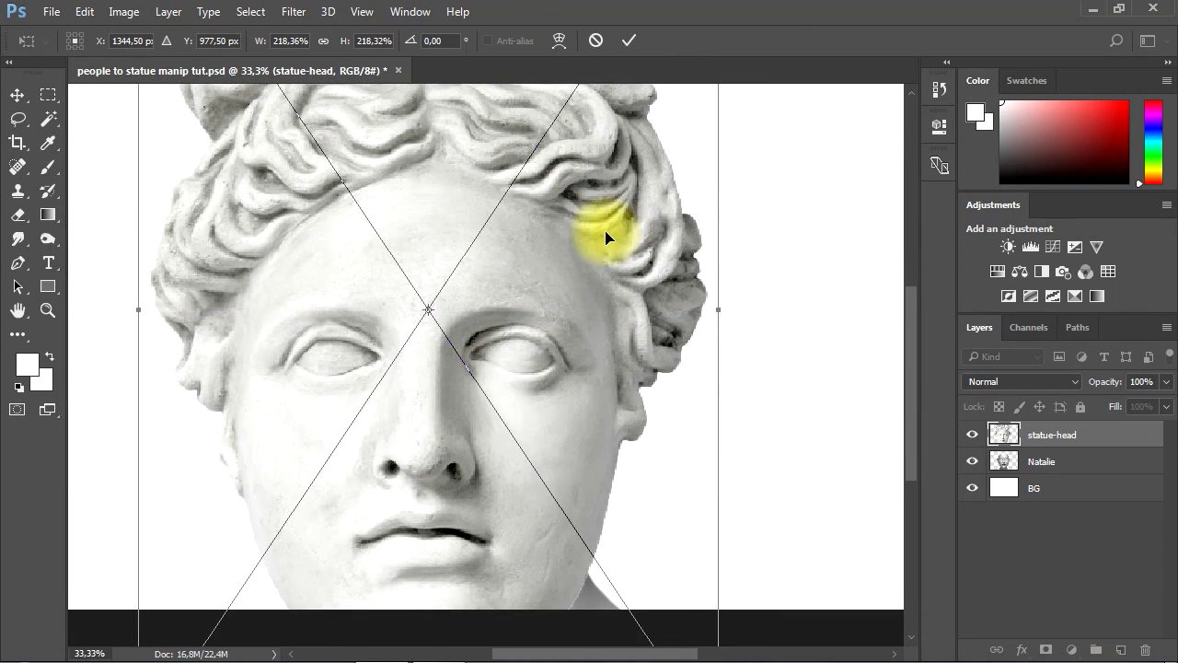
{"action": "key", "text": "Return"}
- Rasterize the statue-head layer
{"action": "left_click", "coordinate": [499, 376], "text": "ctrl"}
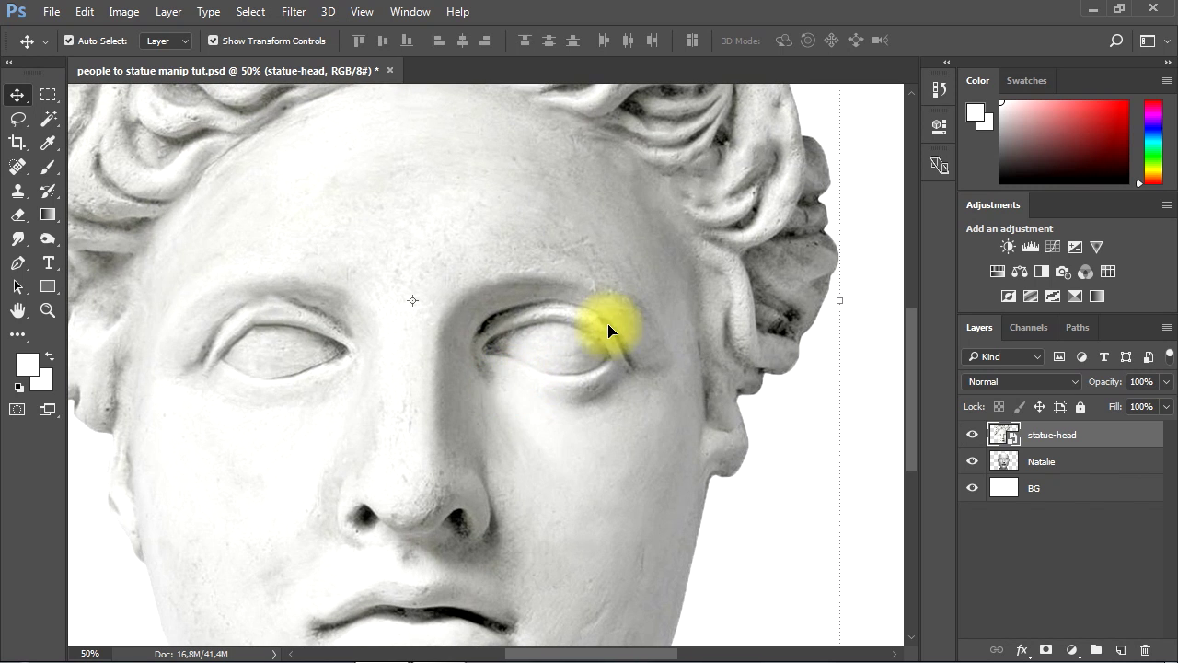
{"action": "right_click", "coordinate": [1059, 437]}
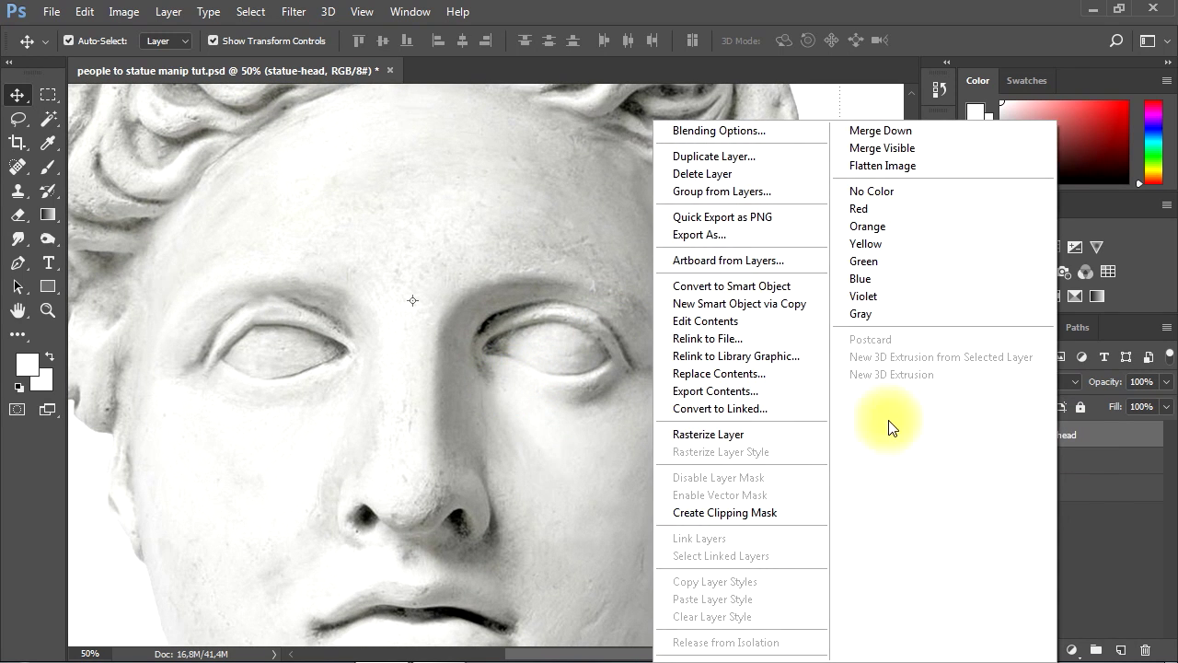
{"action": "left_click", "coordinate": [701, 437]}
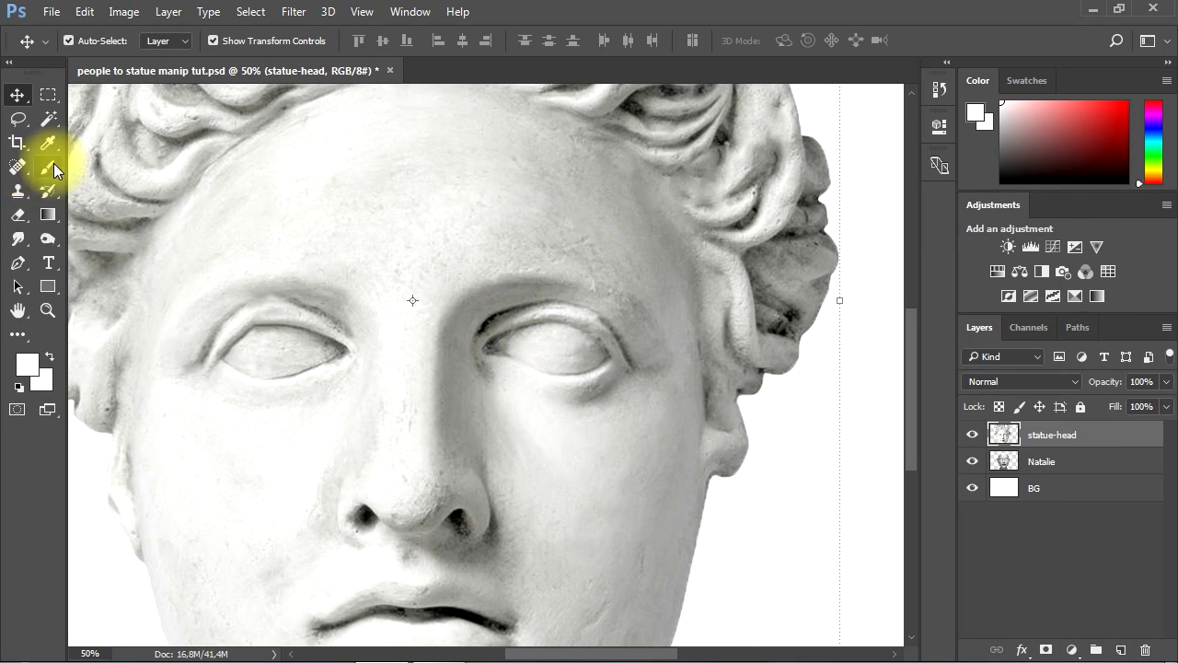
- Outline the statue's right-hand eye, including its brow ridge, with a closed Pen path and convert the path to a selection
{"action": "left_click", "coordinate": [18, 263]}
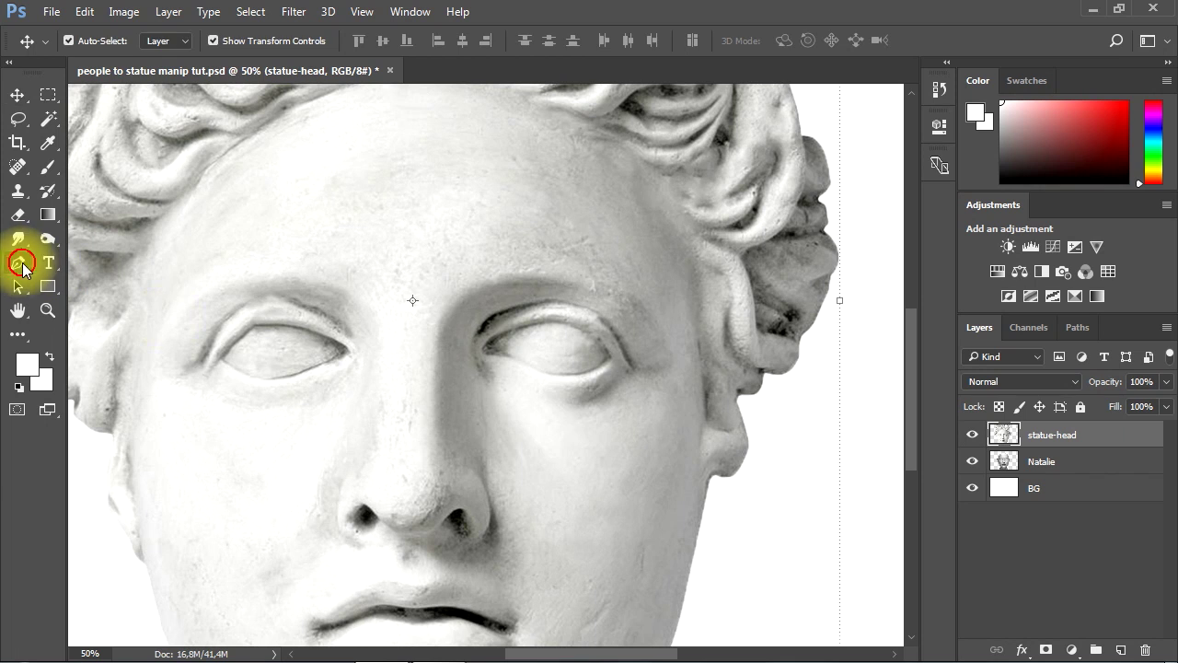
{"action": "left_click", "coordinate": [566, 424]}
{"action": "left_click_drag", "start_coordinate": [664, 378], "coordinate": [677, 331]}
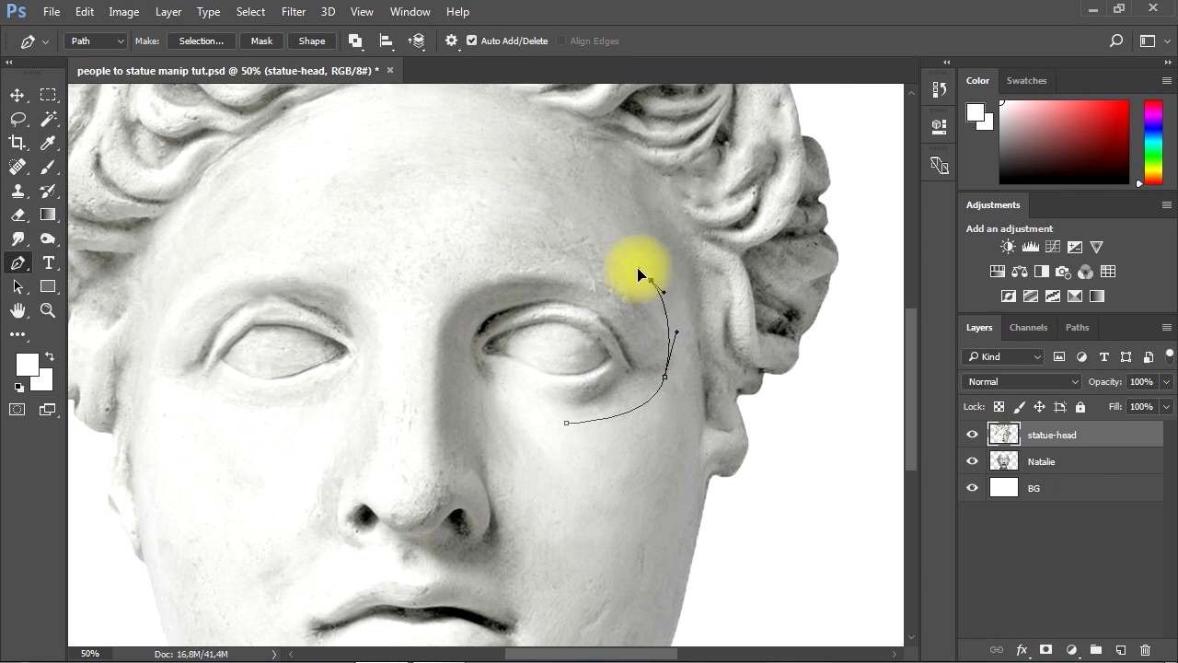
{"action": "left_click_drag", "start_coordinate": [638, 273], "coordinate": [636, 268]}
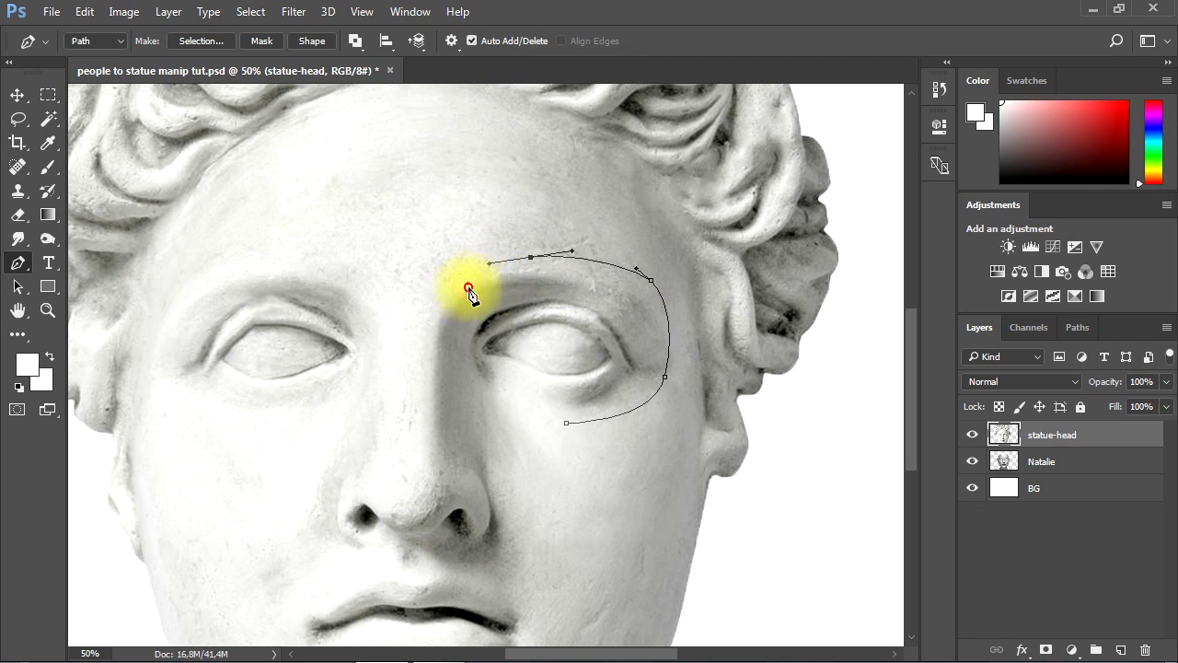
{"action": "left_click_drag", "start_coordinate": [459, 310], "coordinate": [458, 302]}
{"action": "left_click_drag", "start_coordinate": [458, 351], "coordinate": [468, 369]}
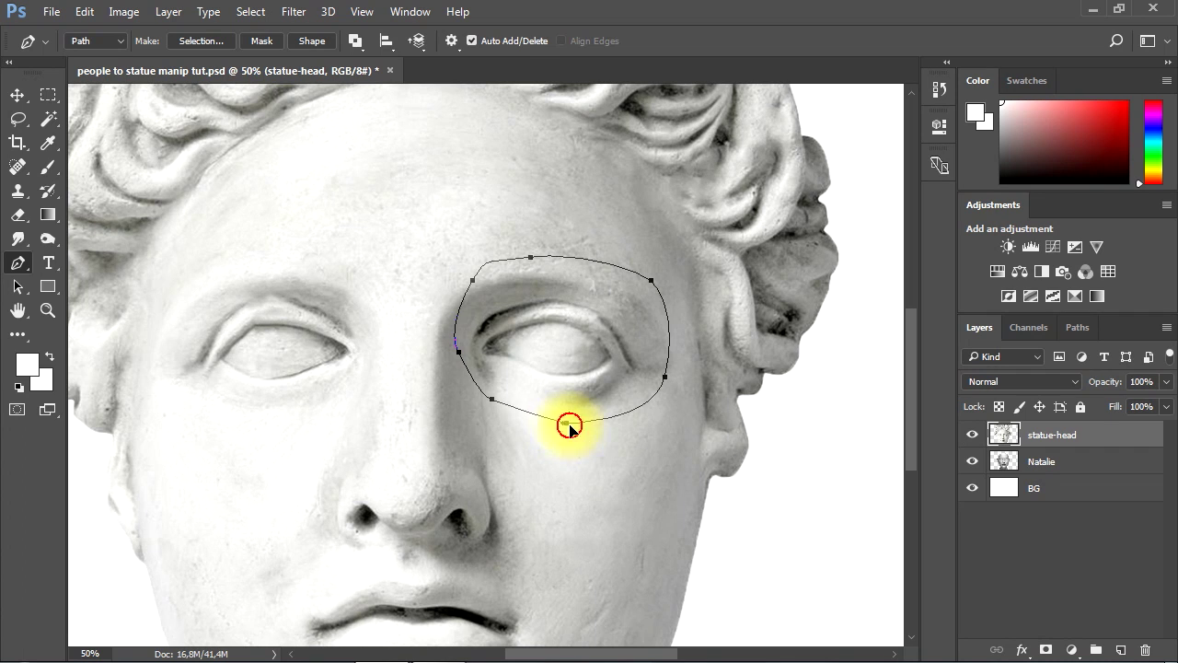
{"action": "left_click", "coordinate": [1077, 329]}
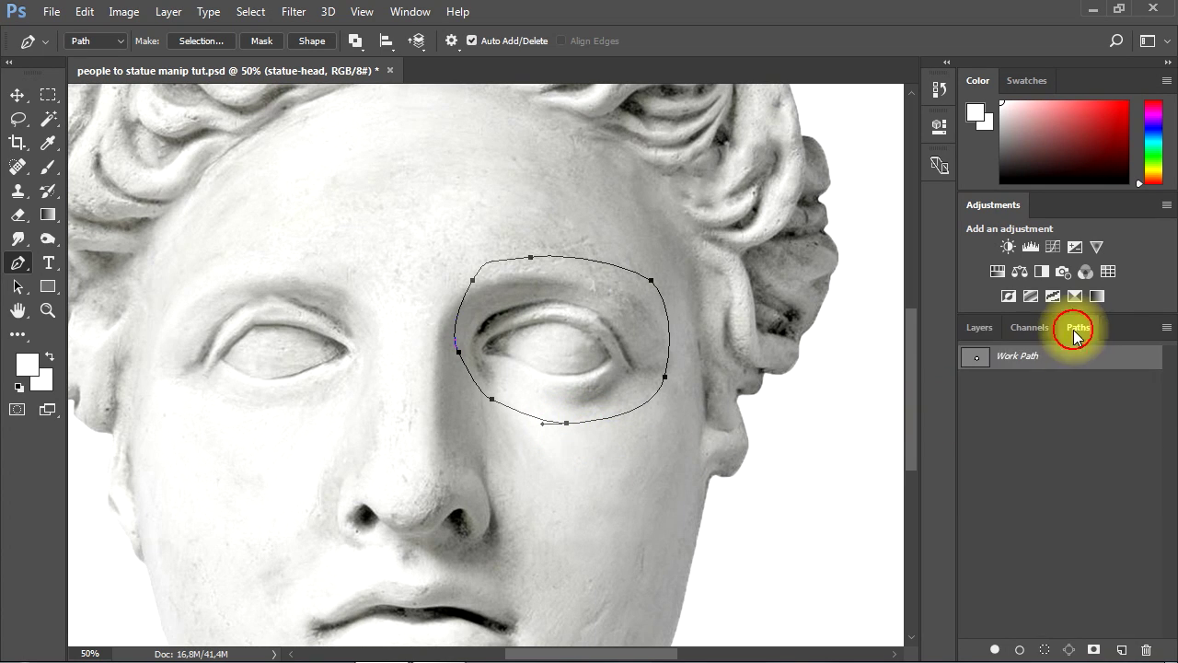
{"action": "left_click", "coordinate": [978, 362], "text": "ctrl"}
{"action": "left_click", "coordinate": [985, 328]}
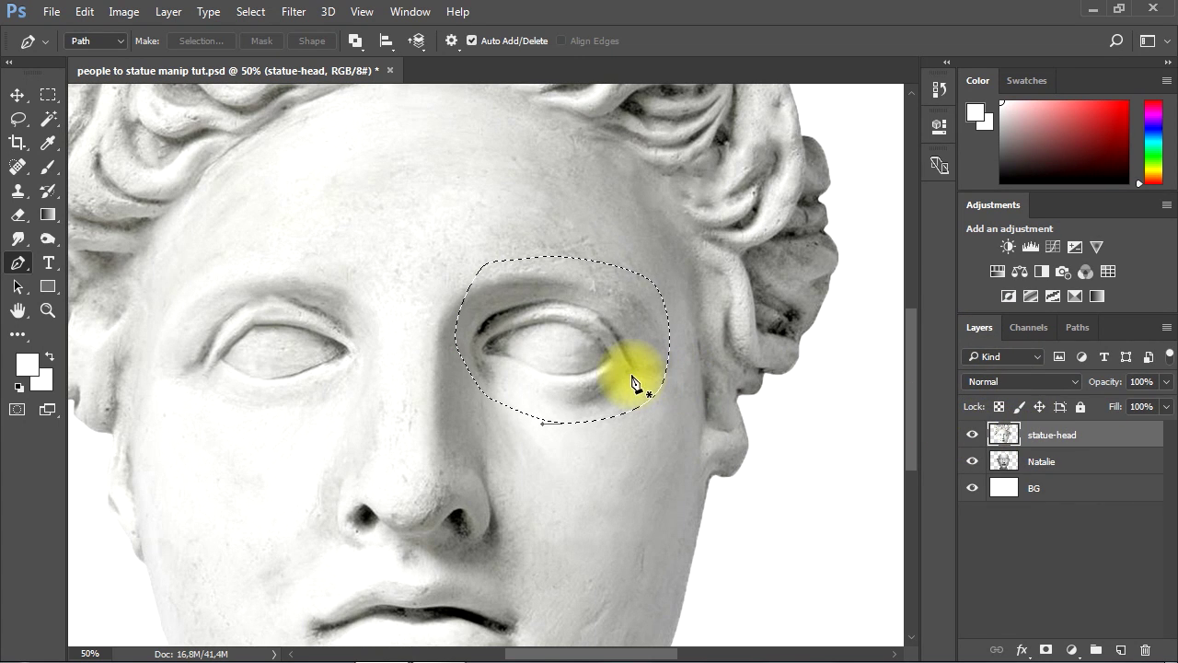
- Cut the selected eye from the statue-head layer and paste it onto a new layer
{"action": "key", "text": "Delete"}
{"action": "key", "text": "ctrl+d"}
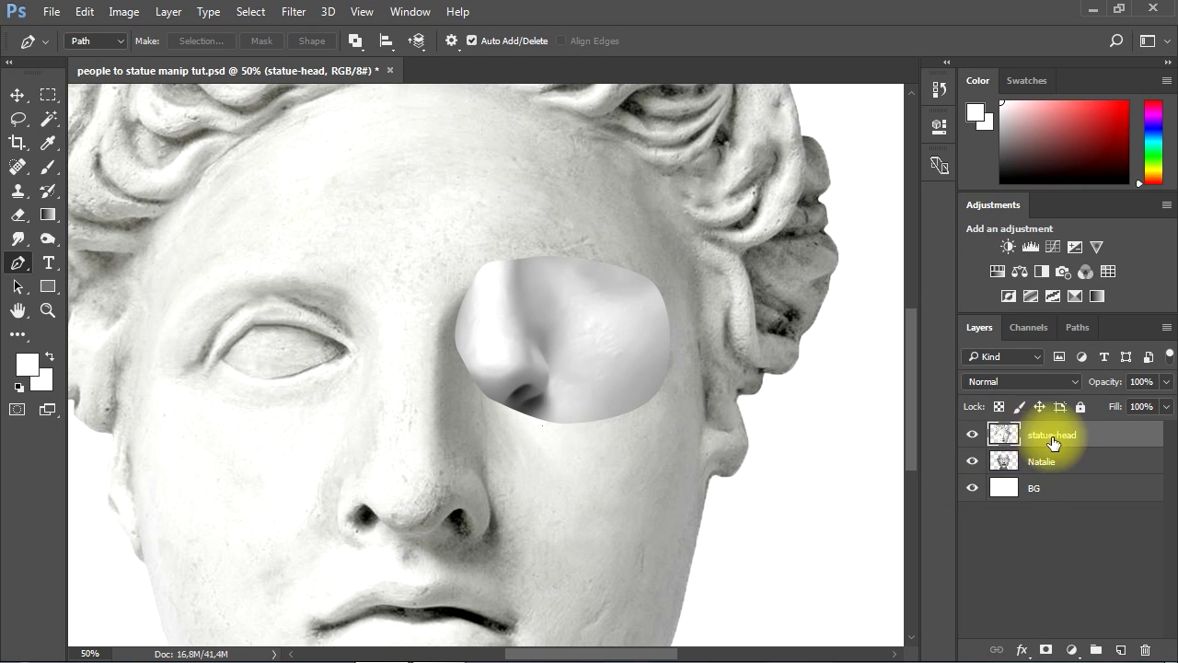
{"action": "left_click", "coordinate": [1117, 650]}
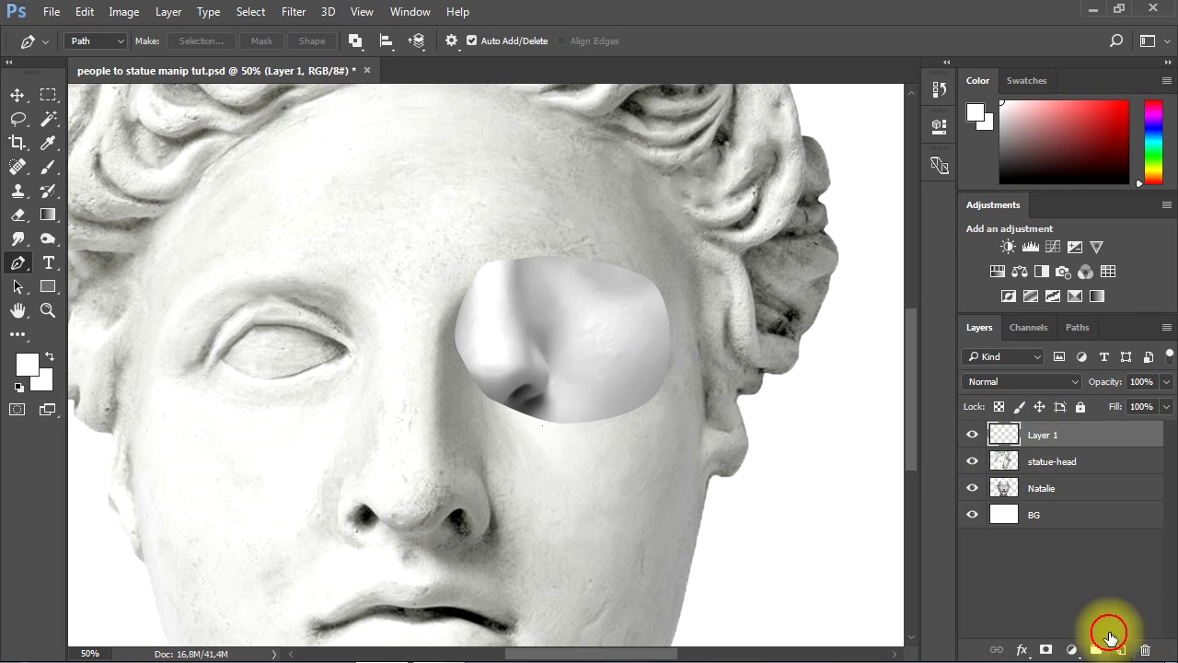
{"action": "left_click", "coordinate": [1043, 444]}
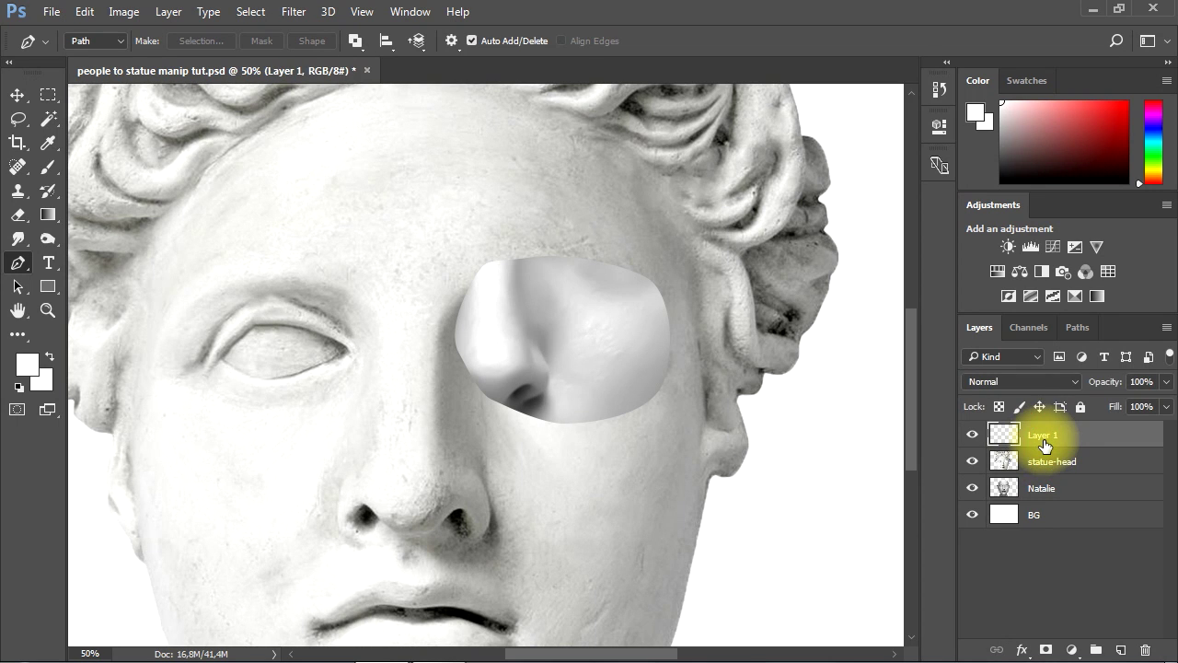
{"action": "key", "text": "ctrl+v"}
- Hide the statue-head layer and reorder it beneath the BG layer
{"action": "left_click", "coordinate": [1035, 468]}
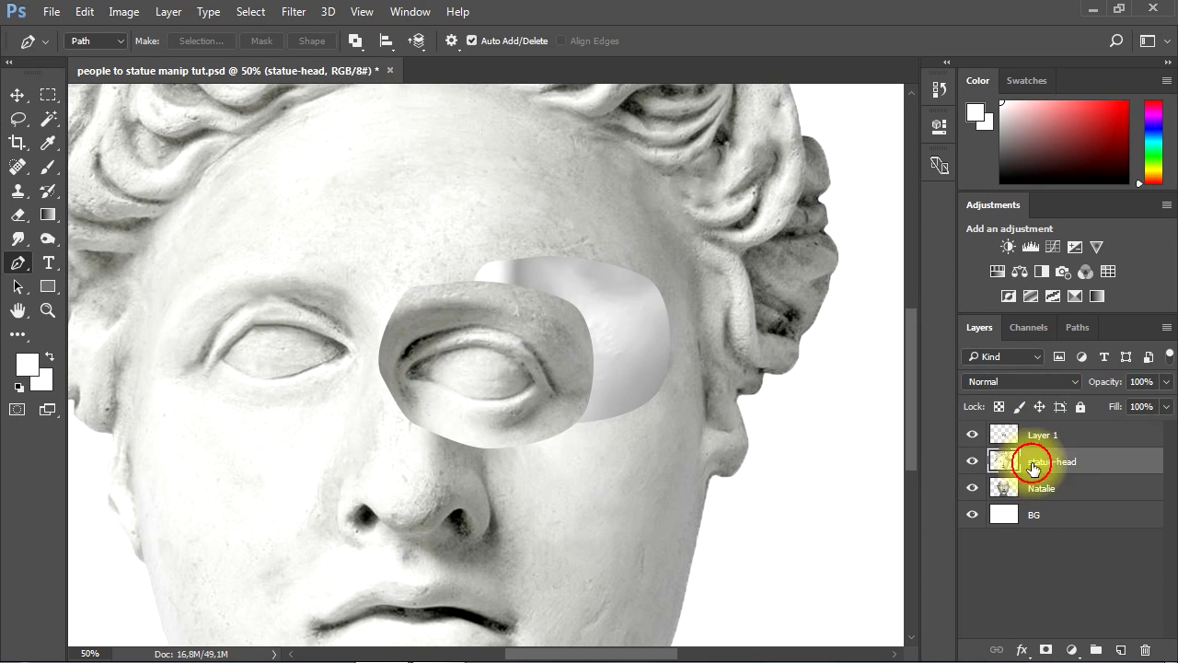
{"action": "left_click", "coordinate": [972, 461]}
{"action": "left_click_drag", "start_coordinate": [1032, 465], "coordinate": [1037, 536]}
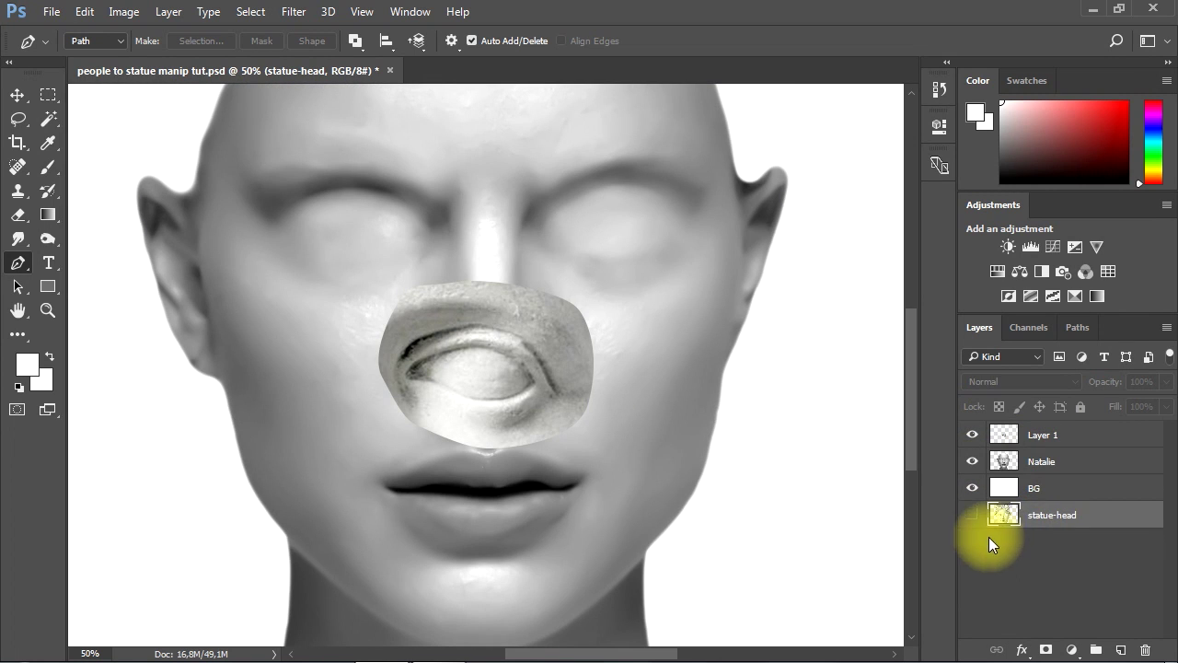
- Move the cut-out statue eye over the portrait's right-hand eye socket
{"action": "left_click", "coordinate": [19, 107]}
{"action": "left_click_drag", "start_coordinate": [547, 329], "coordinate": [641, 185]}
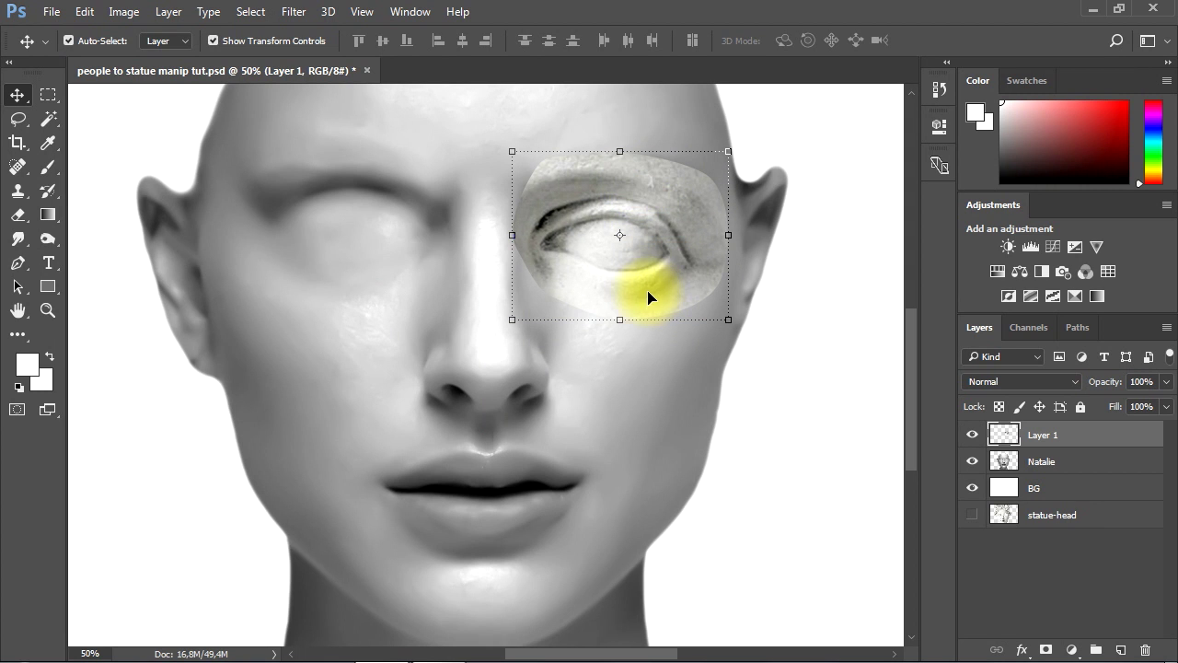
{"action": "left_click_drag", "start_coordinate": [547, 250], "coordinate": [528, 334]}
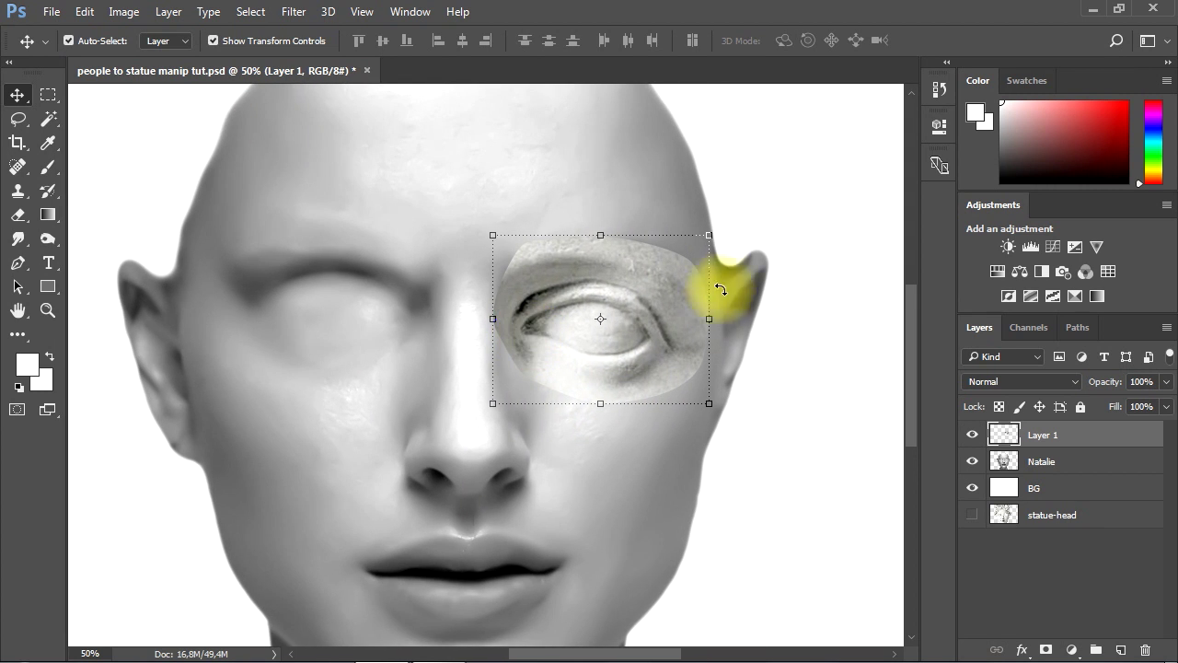
- Rotate the pasted statue eye by about -5.25° and scale it down to about 90% over the portrait's right-hand socket
{"action": "left_click_drag", "start_coordinate": [721, 231], "coordinate": [717, 223]}
{"action": "mouse_move", "coordinate": [635, 287]}
{"action": "left_mouse_down"}
{"action": "mouse_move", "coordinate": [632, 255]}
{"action": "mouse_move", "coordinate": [637, 274]}
{"action": "left_mouse_up"}
{"action": "left_click", "coordinate": [524, 342], "text": "alt"}
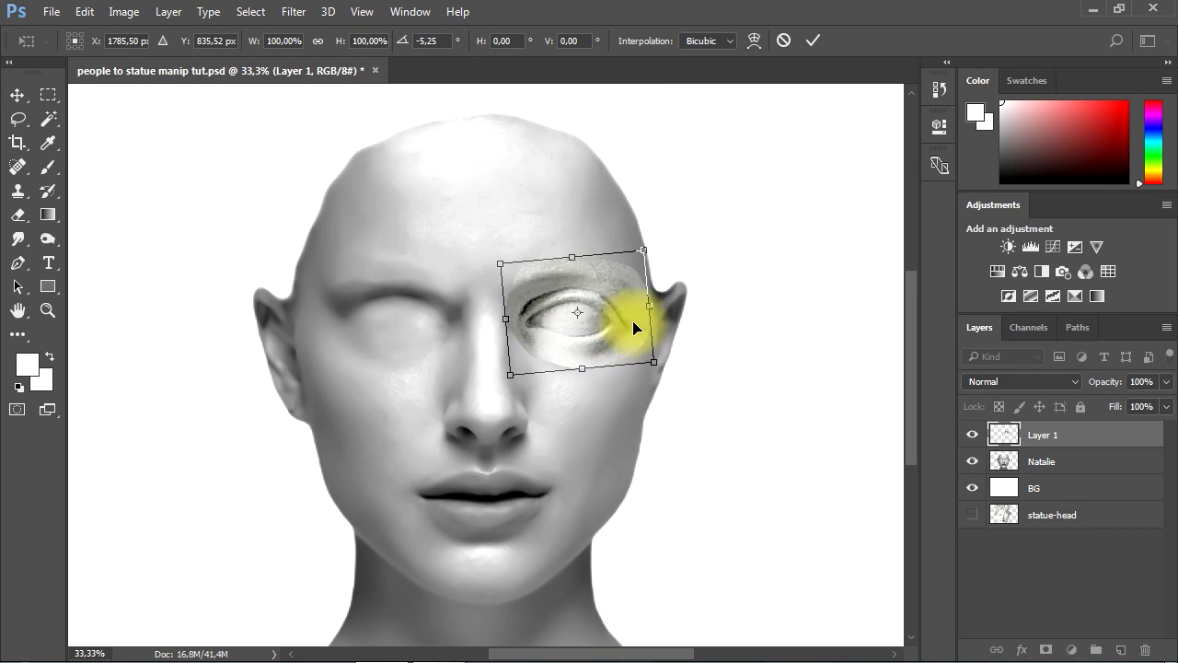
{"action": "left_click_drag", "start_coordinate": [642, 250], "coordinate": [619, 299]}
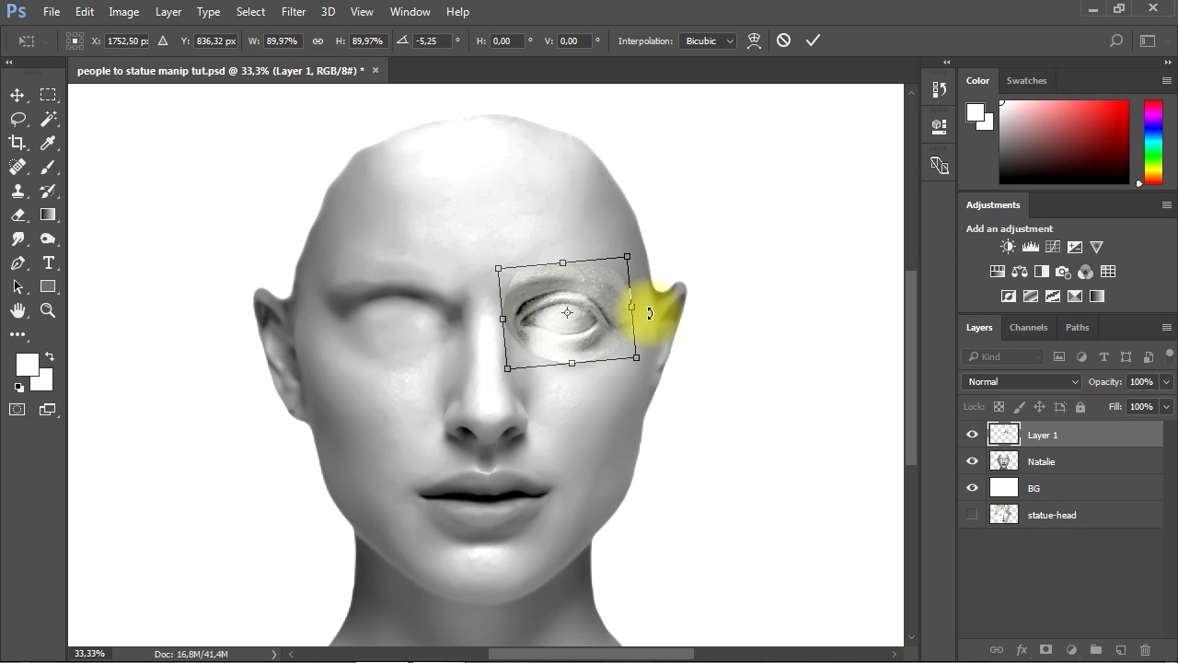
{"action": "key", "text": "Return"}
{"action": "left_click", "coordinate": [637, 522]}
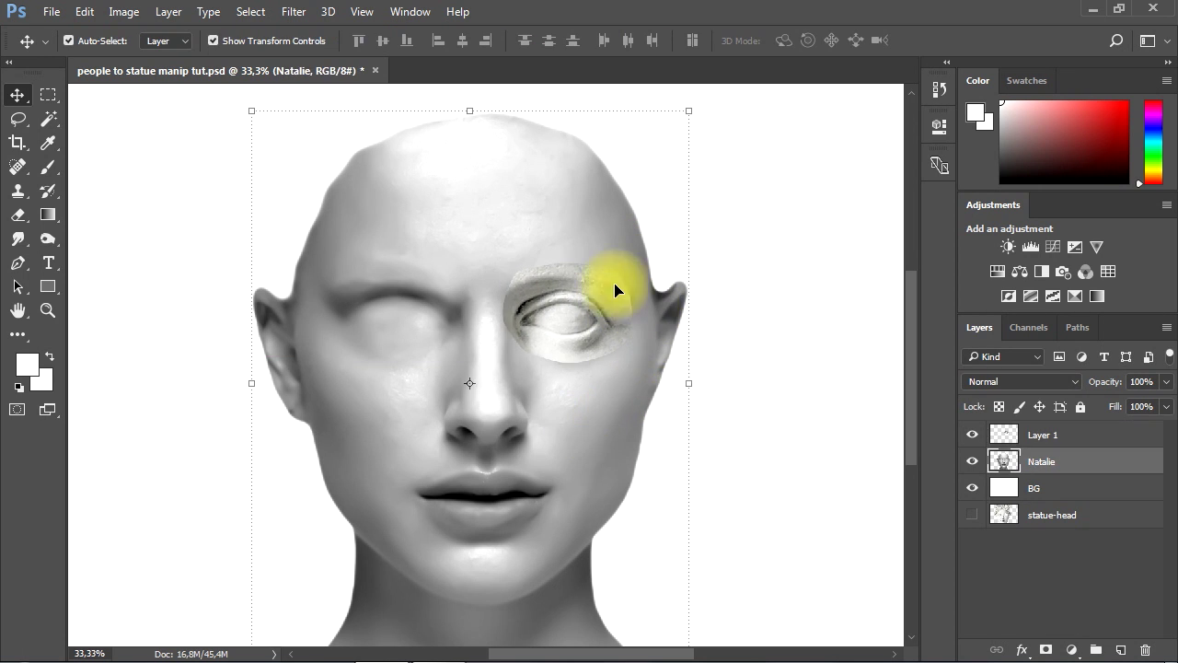
- Lower the statue eye layer's brightness to -14 and its contrast to -50
{"action": "key", "text": "ctrl+t"}
{"action": "left_click", "coordinate": [123, 11]}
{"action": "mouse_move", "coordinate": [157, 63]}
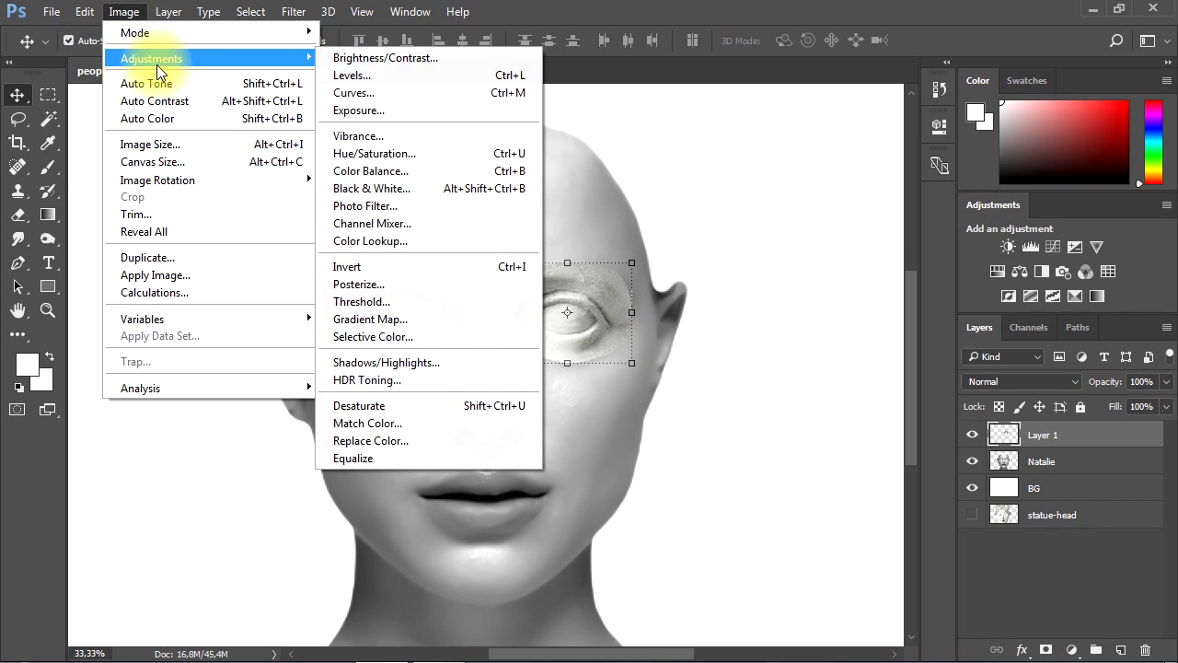
{"action": "left_click", "coordinate": [387, 59]}
{"action": "left_click_drag", "start_coordinate": [825, 202], "coordinate": [814, 208]}
{"action": "left_click_drag", "start_coordinate": [825, 253], "coordinate": [734, 249]}
{"action": "left_click", "coordinate": [807, 206]}
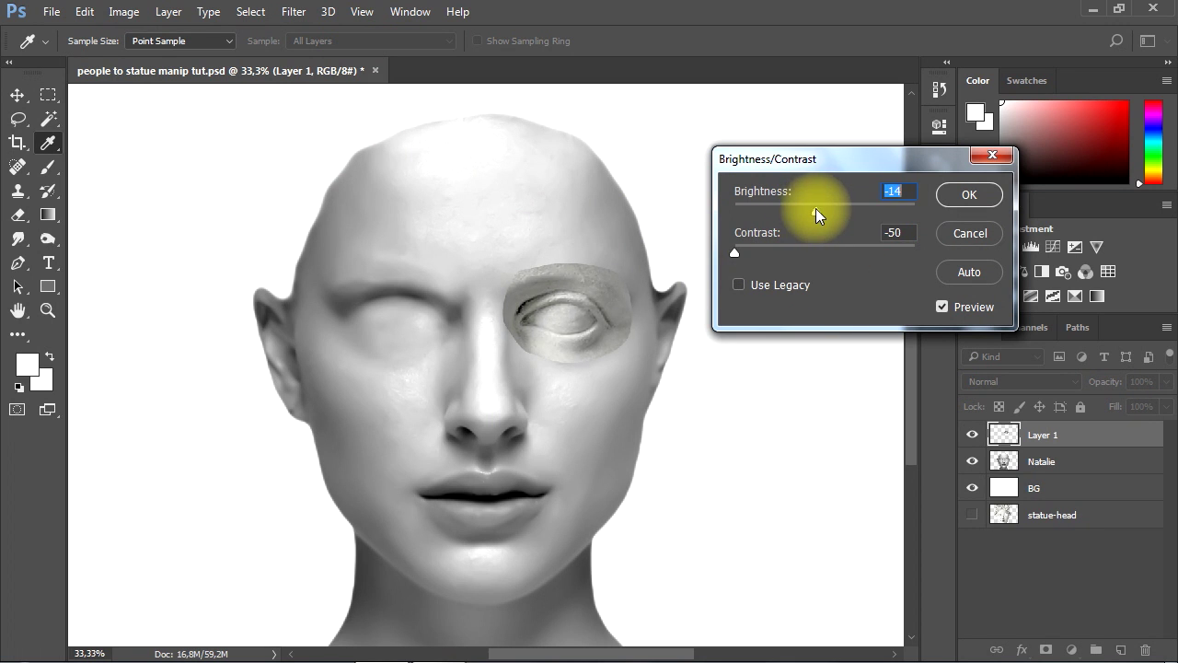
{"action": "left_click", "coordinate": [968, 195]}
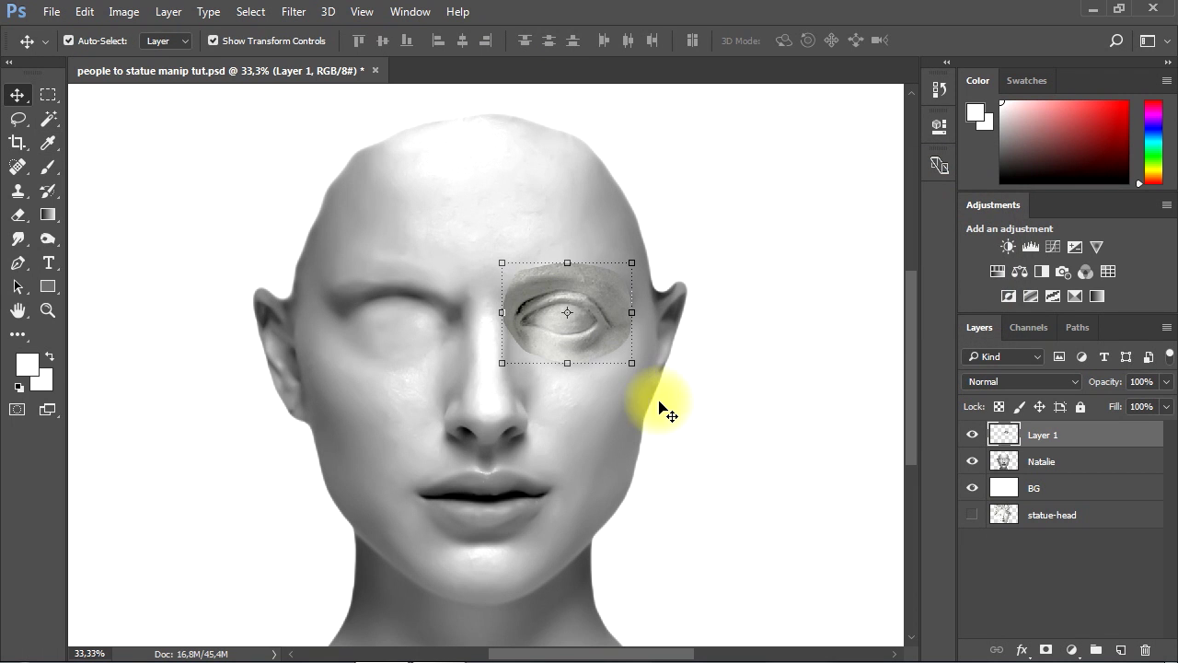
- Desaturate the statue eye layer with Hue/Saturation, setting its saturation to -95
{"action": "left_click", "coordinate": [124, 11]}
{"action": "left_click", "coordinate": [222, 72]}
{"action": "left_click", "coordinate": [405, 155]}
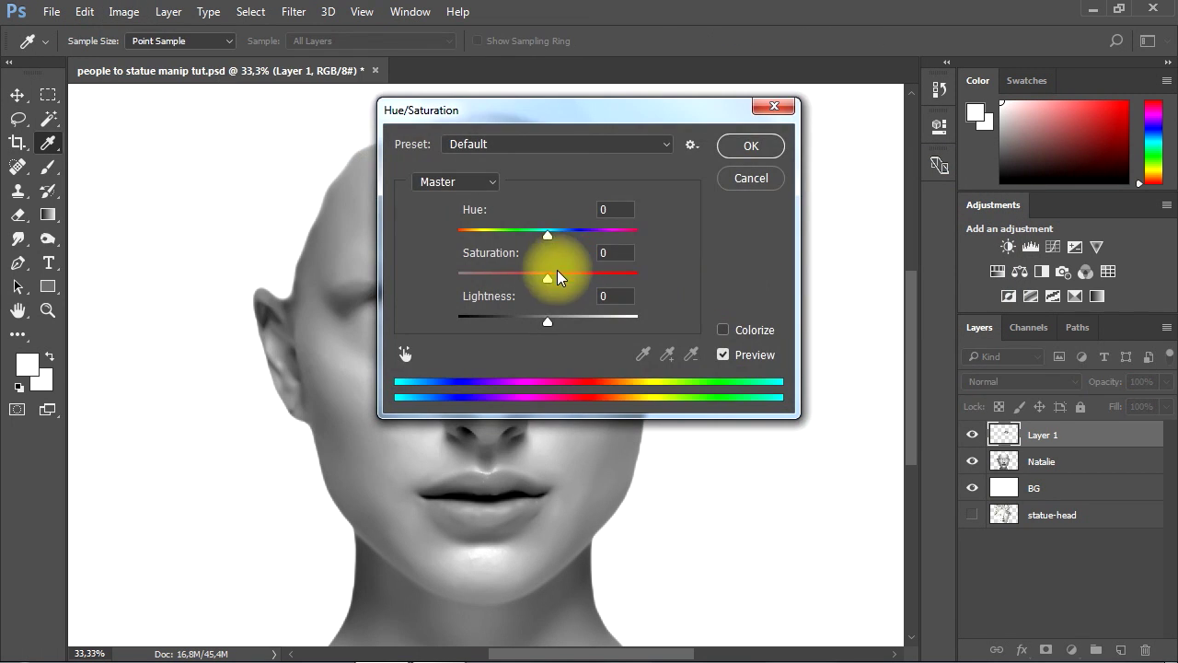
{"action": "left_click_drag", "start_coordinate": [549, 278], "coordinate": [458, 278]}
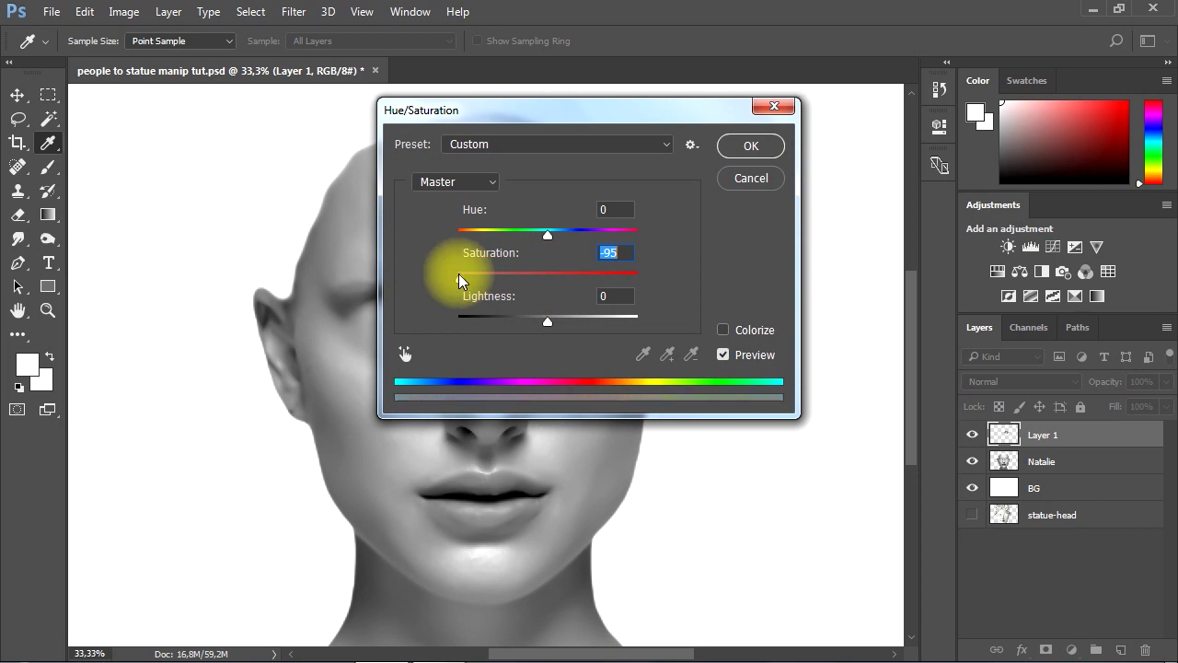
{"action": "left_click", "coordinate": [741, 148]}
{"action": "key", "text": "v"}
{"action": "left_click", "coordinate": [591, 419]}
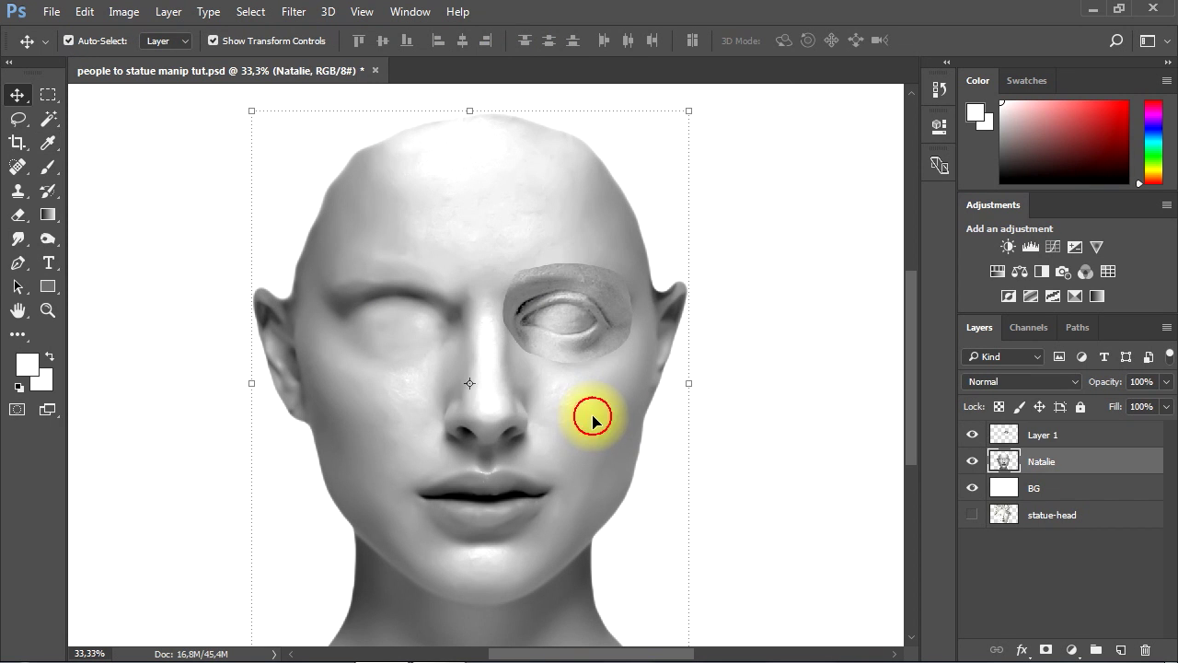
- Select the statue eye layer and configure a 114 px Eraser with 7% hardness and 29% opacity
{"action": "left_click", "coordinate": [558, 328], "text": "ctrl"}
{"action": "left_click", "coordinate": [571, 330]}
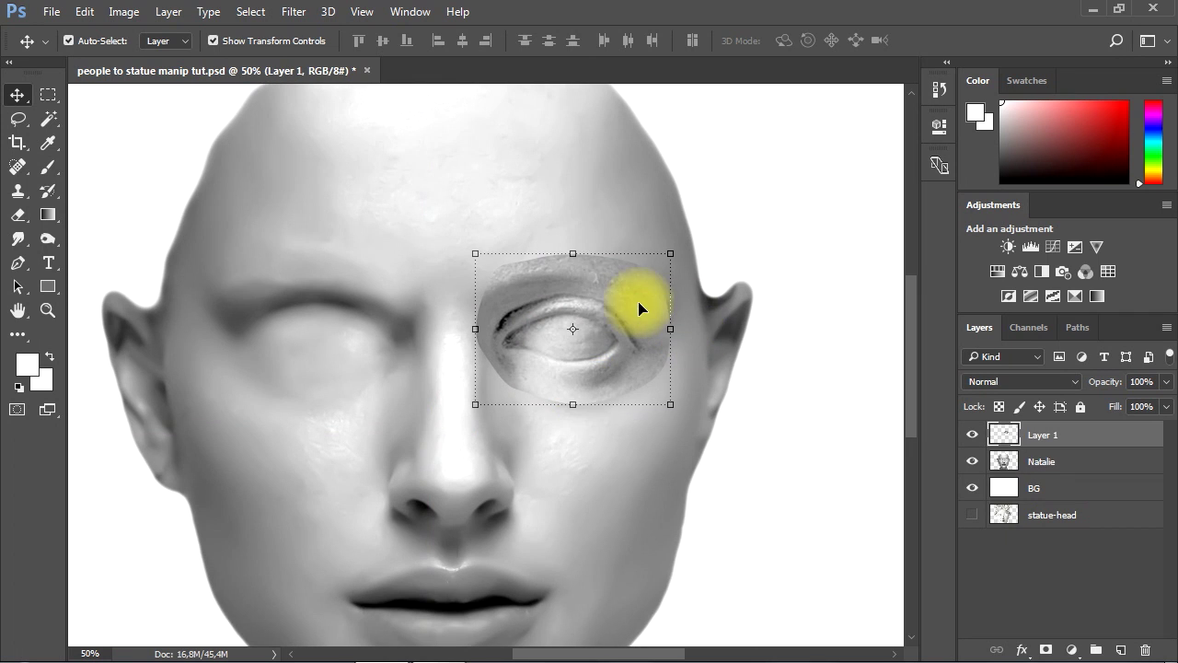
{"action": "left_click", "coordinate": [20, 215]}
{"action": "left_click", "coordinate": [83, 215]}
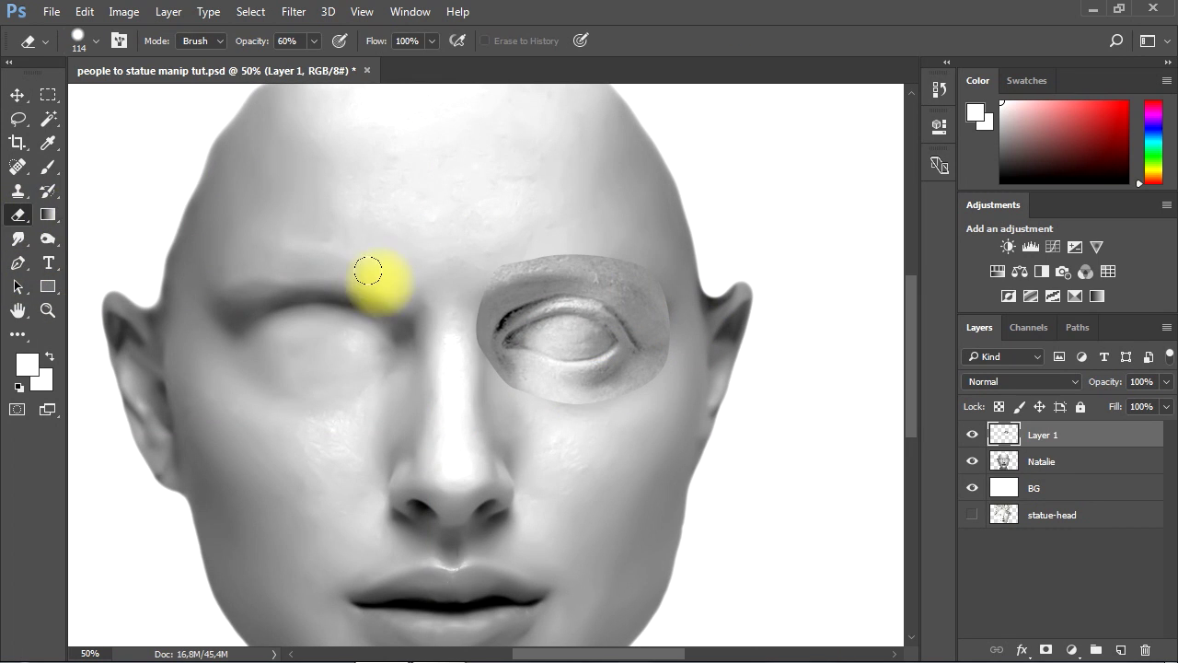
{"action": "left_click", "coordinate": [98, 41]}
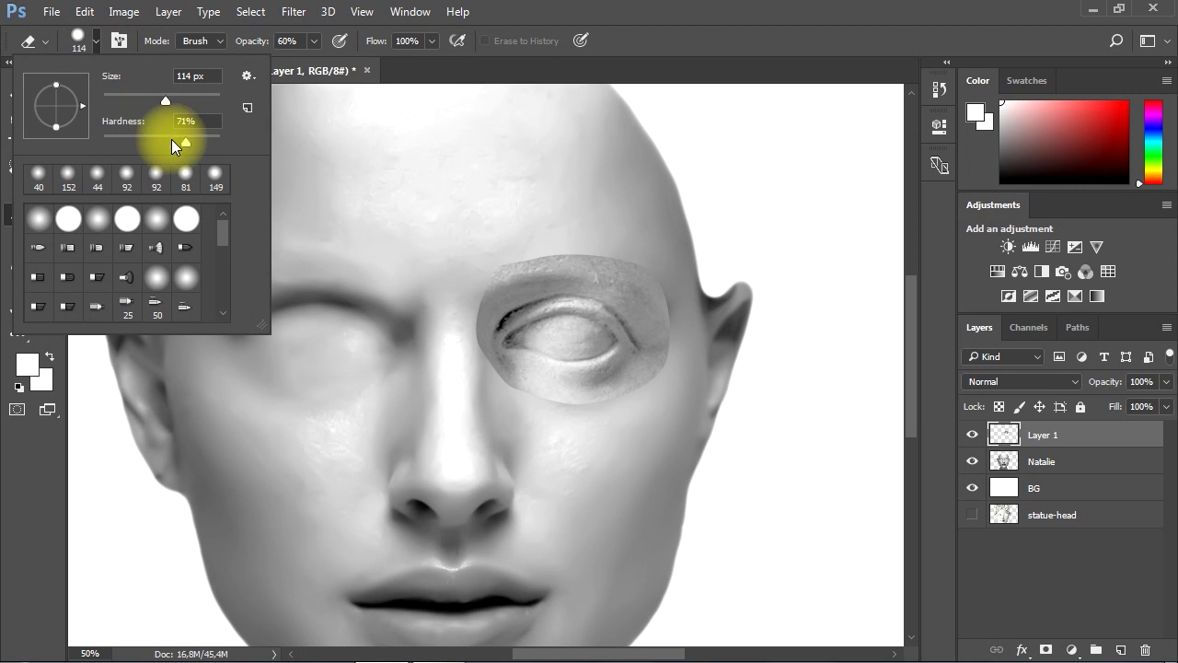
{"action": "left_click_drag", "start_coordinate": [120, 137], "coordinate": [111, 137]}
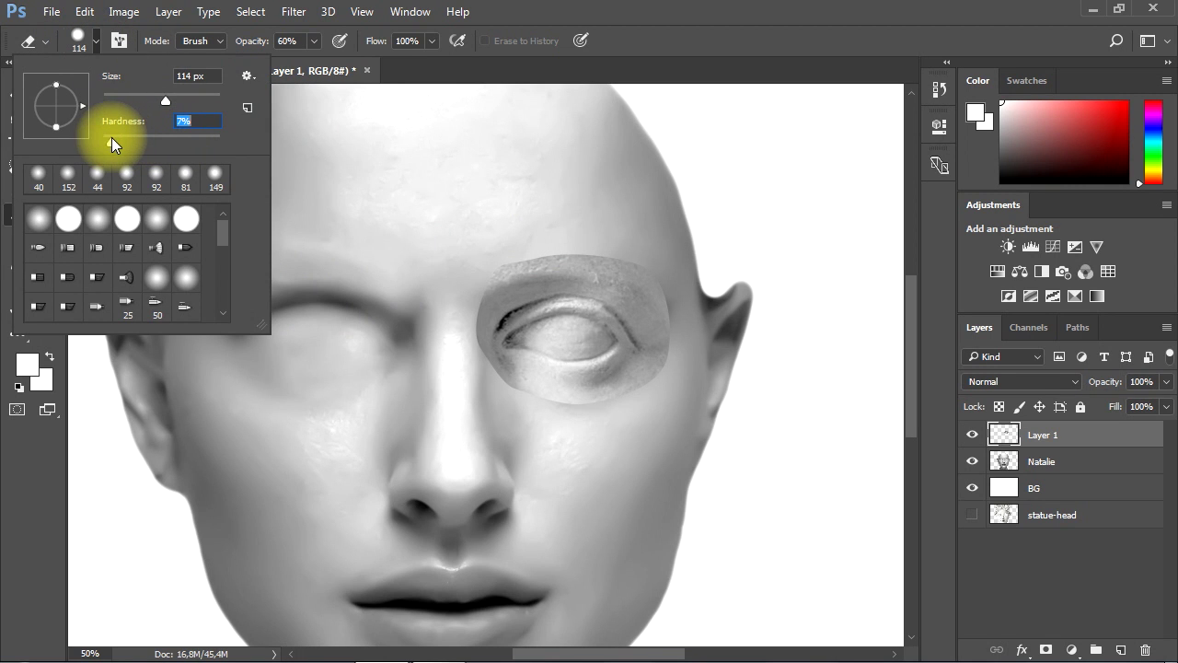
{"action": "left_click", "coordinate": [313, 46]}
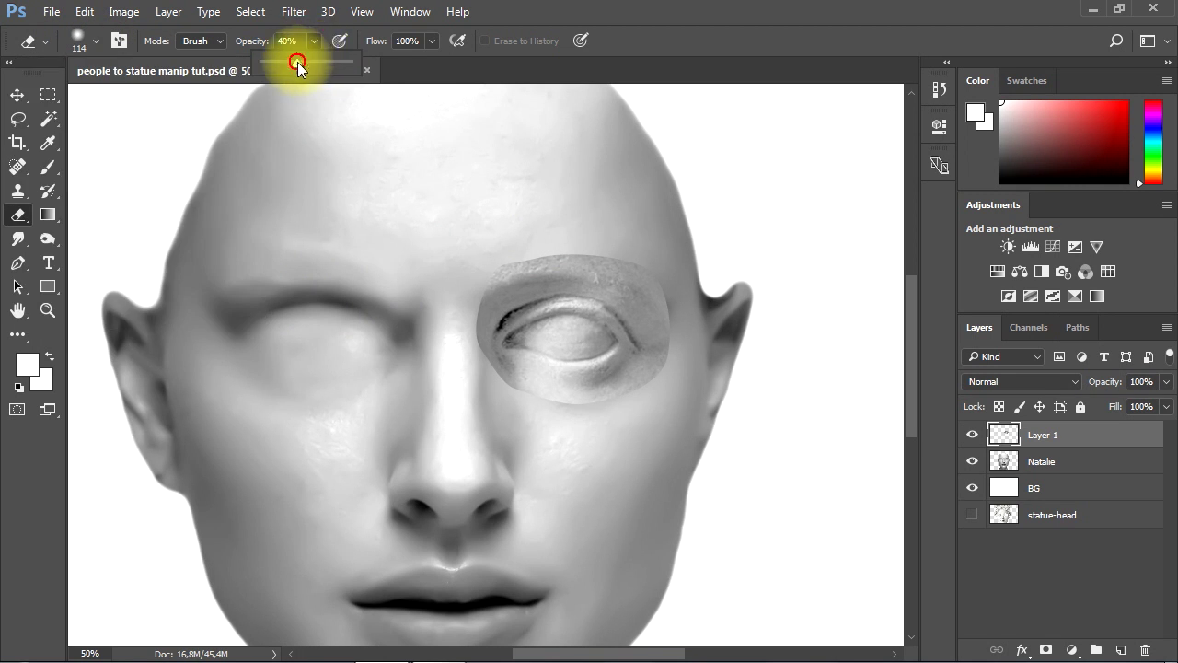
{"action": "left_click", "coordinate": [647, 47]}
- Erase the hard edges around the statue eye to blend it into the surrounding face
{"action": "left_click", "coordinate": [501, 238]}
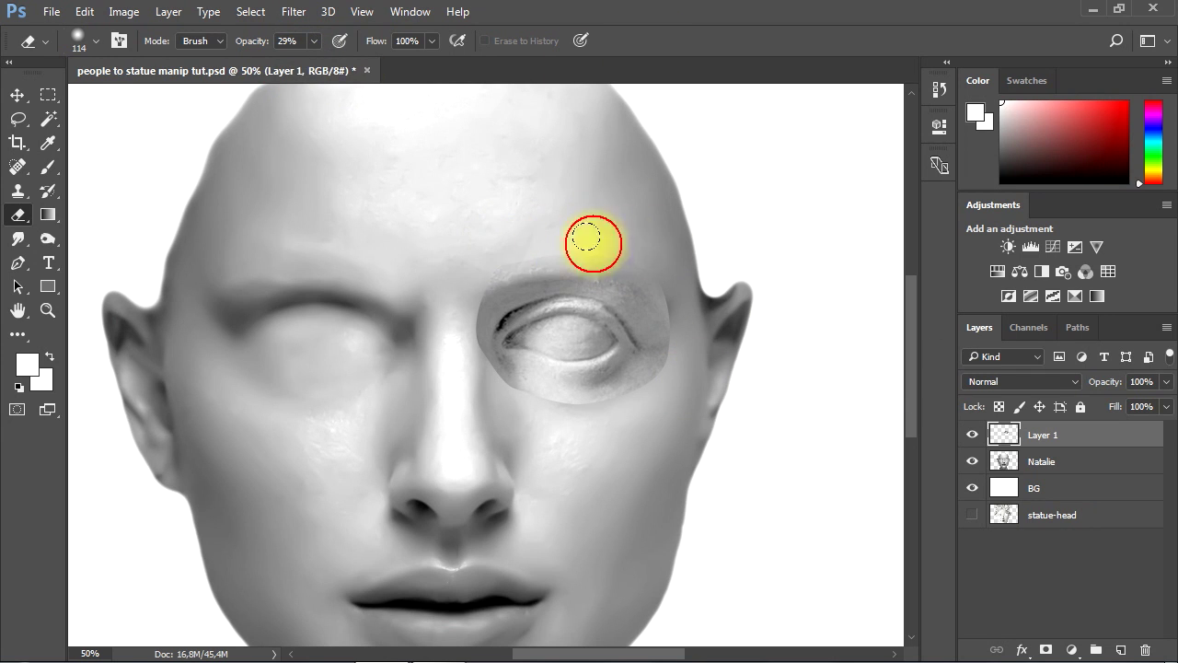
{"action": "mouse_move", "coordinate": [506, 249]}
{"action": "left_mouse_down"}
{"action": "mouse_move", "coordinate": [658, 238]}
{"action": "mouse_move", "coordinate": [637, 253]}
{"action": "mouse_move", "coordinate": [690, 306]}
{"action": "mouse_move", "coordinate": [552, 234]}
{"action": "mouse_move", "coordinate": [514, 240]}
{"action": "mouse_move", "coordinate": [463, 311]}
{"action": "mouse_move", "coordinate": [469, 279]}
{"action": "mouse_move", "coordinate": [465, 292]}
{"action": "mouse_move", "coordinate": [472, 354]}
{"action": "mouse_move", "coordinate": [457, 342]}
{"action": "mouse_move", "coordinate": [487, 411]}
{"action": "mouse_move", "coordinate": [594, 421]}
{"action": "mouse_move", "coordinate": [653, 410]}
{"action": "mouse_move", "coordinate": [683, 373]}
{"action": "mouse_move", "coordinate": [616, 415]}
{"action": "mouse_move", "coordinate": [682, 344]}
{"action": "mouse_move", "coordinate": [681, 289]}
{"action": "mouse_move", "coordinate": [685, 353]}
{"action": "mouse_move", "coordinate": [654, 374]}
{"action": "mouse_move", "coordinate": [503, 398]}
{"action": "mouse_move", "coordinate": [439, 329]}
{"action": "mouse_move", "coordinate": [534, 244]}
{"action": "mouse_move", "coordinate": [598, 242]}
{"action": "mouse_move", "coordinate": [695, 266]}
{"action": "mouse_move", "coordinate": [668, 270]}
{"action": "mouse_move", "coordinate": [704, 278]}
{"action": "mouse_move", "coordinate": [712, 359]}
{"action": "left_mouse_up"}
{"action": "mouse_move", "coordinate": [580, 416]}
{"action": "left_mouse_down"}
{"action": "mouse_move", "coordinate": [425, 407]}
{"action": "mouse_move", "coordinate": [579, 504]}
{"action": "left_mouse_up"}
{"action": "key", "text": "ctrl+minus"}
{"action": "mouse_move", "coordinate": [466, 416]}
{"action": "left_mouse_down"}
{"action": "mouse_move", "coordinate": [507, 416]}
{"action": "mouse_move", "coordinate": [512, 376]}
{"action": "left_mouse_up"}
- Place a horizontally flipped copy of the statue eye over the portrait's left-hand eye socket
{"action": "left_click", "coordinate": [24, 96]}
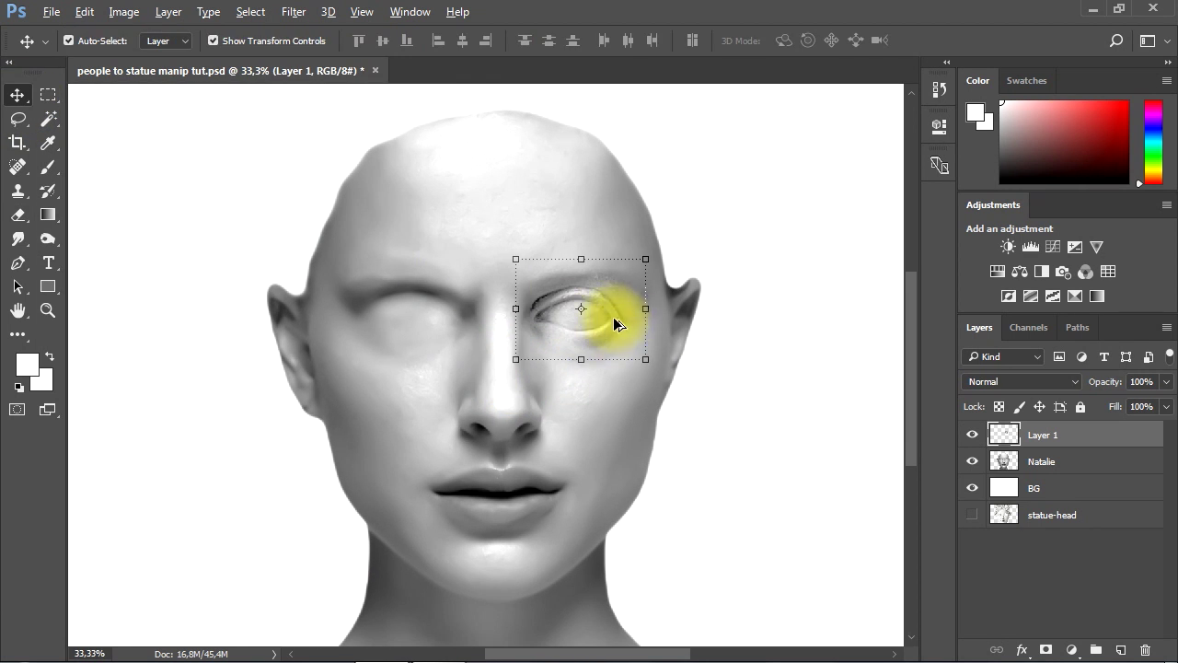
{"action": "left_click_drag", "start_coordinate": [606, 320], "coordinate": [449, 317]}
{"action": "key", "text": "ctrl+t"}
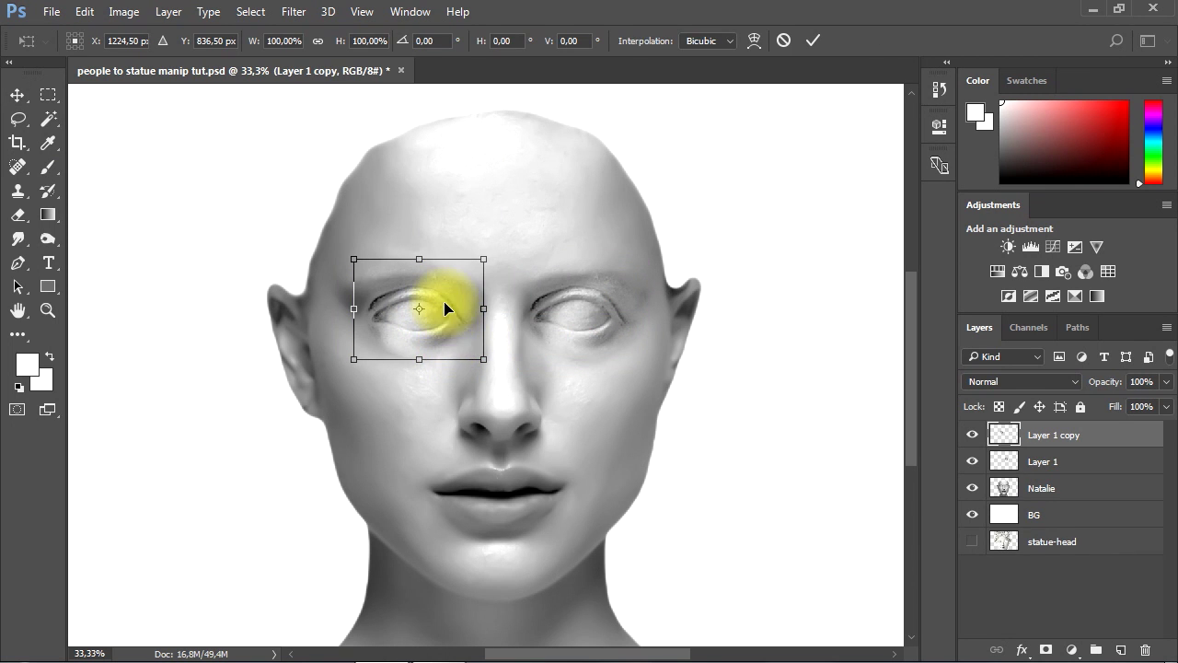
{"action": "right_click", "coordinate": [446, 308]}
{"action": "left_click", "coordinate": [528, 582]}
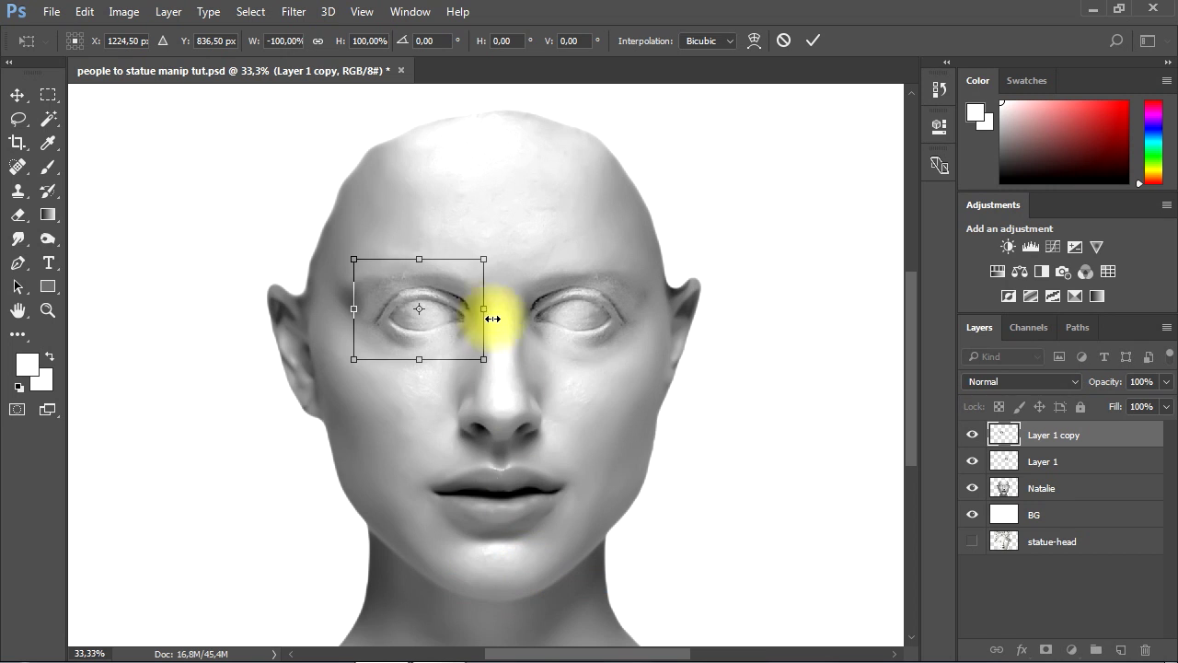
{"action": "left_click_drag", "start_coordinate": [457, 320], "coordinate": [448, 319]}
{"action": "key", "text": "Return"}
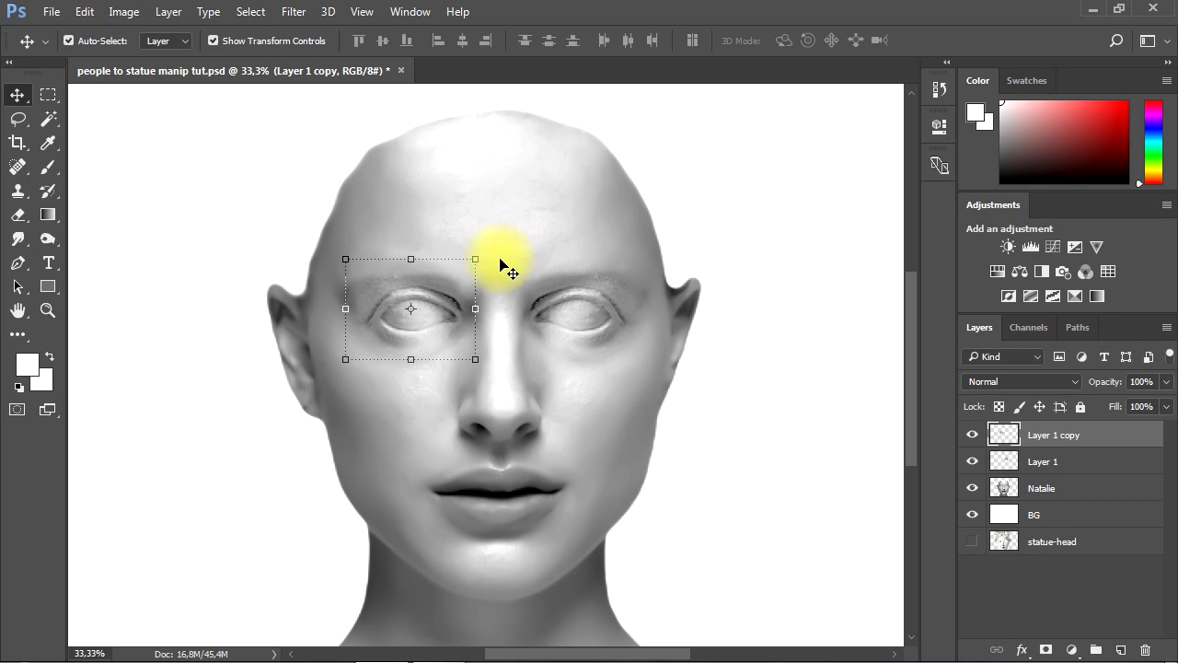
- Select both statue eye layers together, stretch them slightly wider and nudge them to the left
{"action": "left_click", "coordinate": [580, 371]}
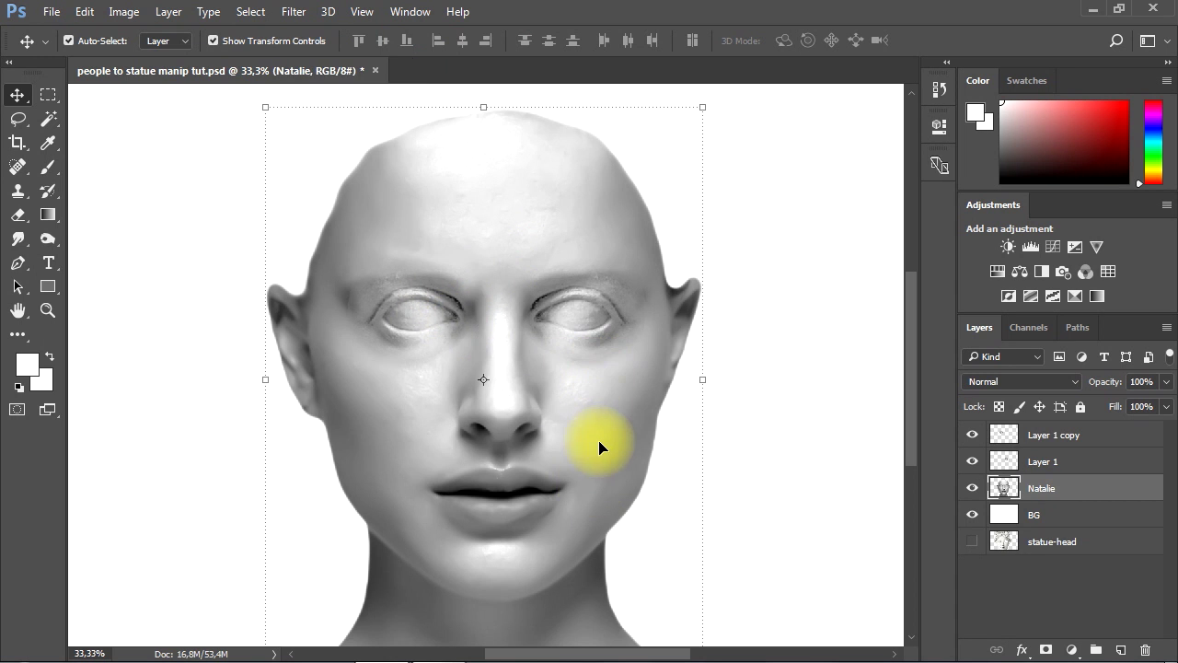
{"action": "scroll", "coordinate": [525, 389], "scroll_direction": "down", "scroll_amount": 1}
{"action": "scroll", "coordinate": [599, 408], "scroll_direction": "up", "scroll_amount": 1}
{"action": "left_click", "coordinate": [403, 357]}
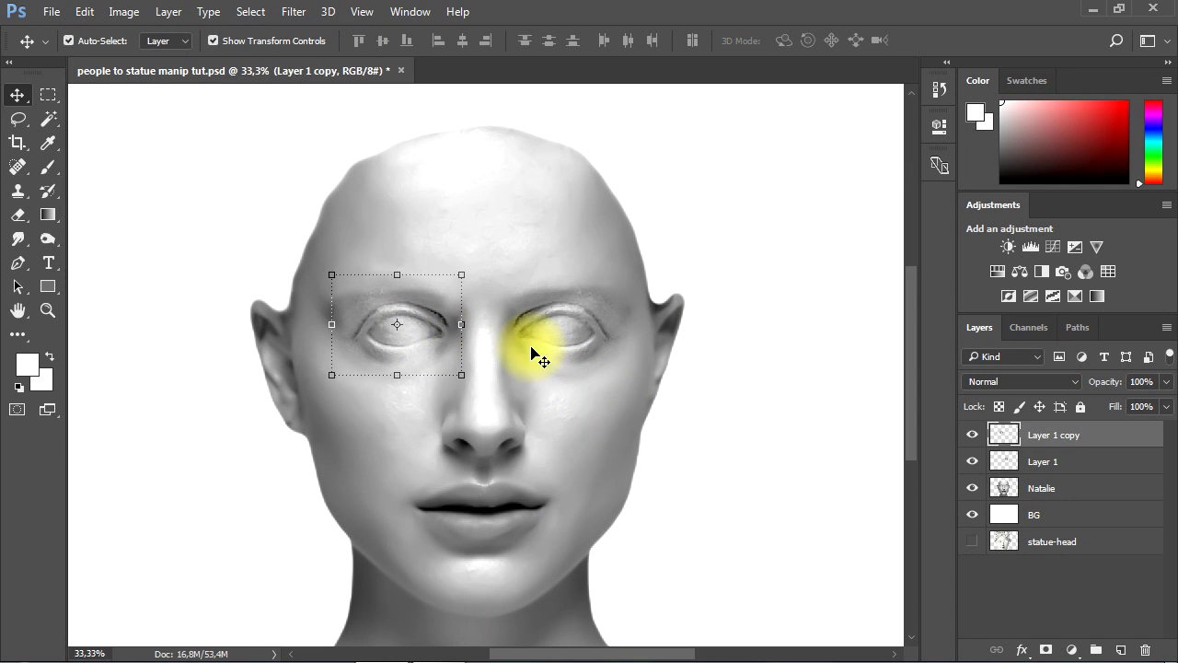
{"action": "left_click", "coordinate": [552, 341]}
{"action": "left_click", "coordinate": [1049, 434], "text": "shift"}
{"action": "key", "text": "ctrl+t"}
{"action": "left_click_drag", "start_coordinate": [636, 322], "coordinate": [647, 323]}
{"action": "key", "text": "Return"}
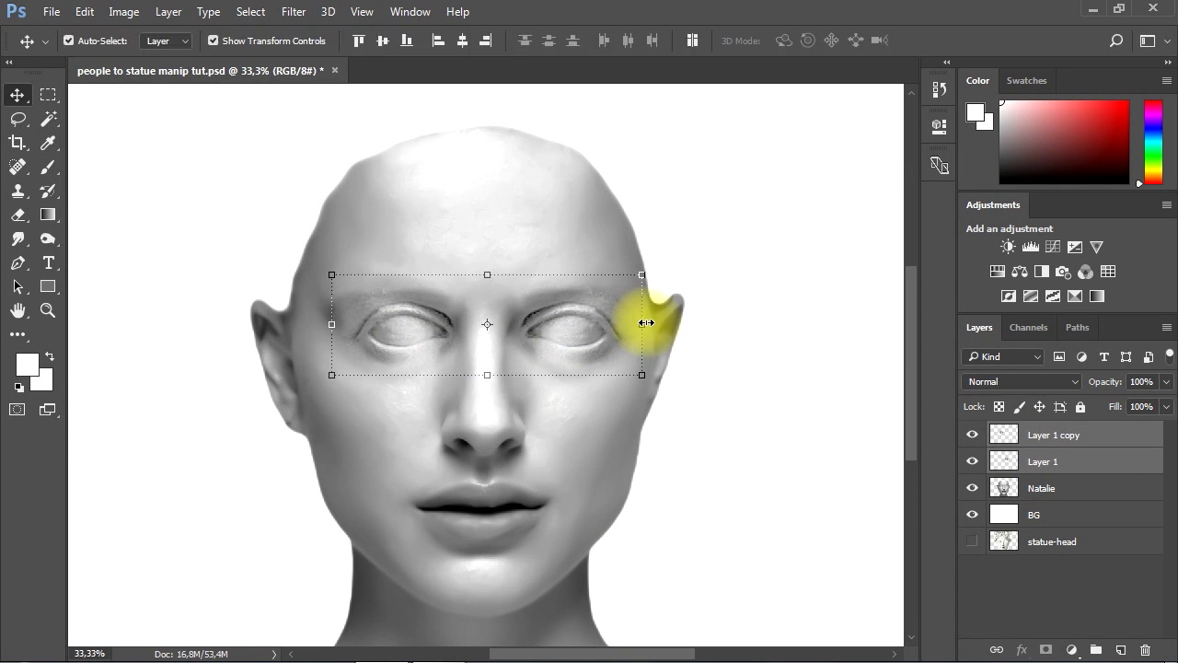
{"action": "key", "text": "shift+Left"}
{"action": "key", "text": "shift+Left"}
- Examine the size and alignment of each statue eye against the portrait's face
{"action": "left_click", "coordinate": [595, 427]}
{"action": "left_click", "coordinate": [570, 342]}
{"action": "left_click", "coordinate": [584, 454]}
{"action": "left_click", "coordinate": [567, 342]}
{"action": "left_click", "coordinate": [412, 319]}
{"action": "left_click", "coordinate": [552, 430]}
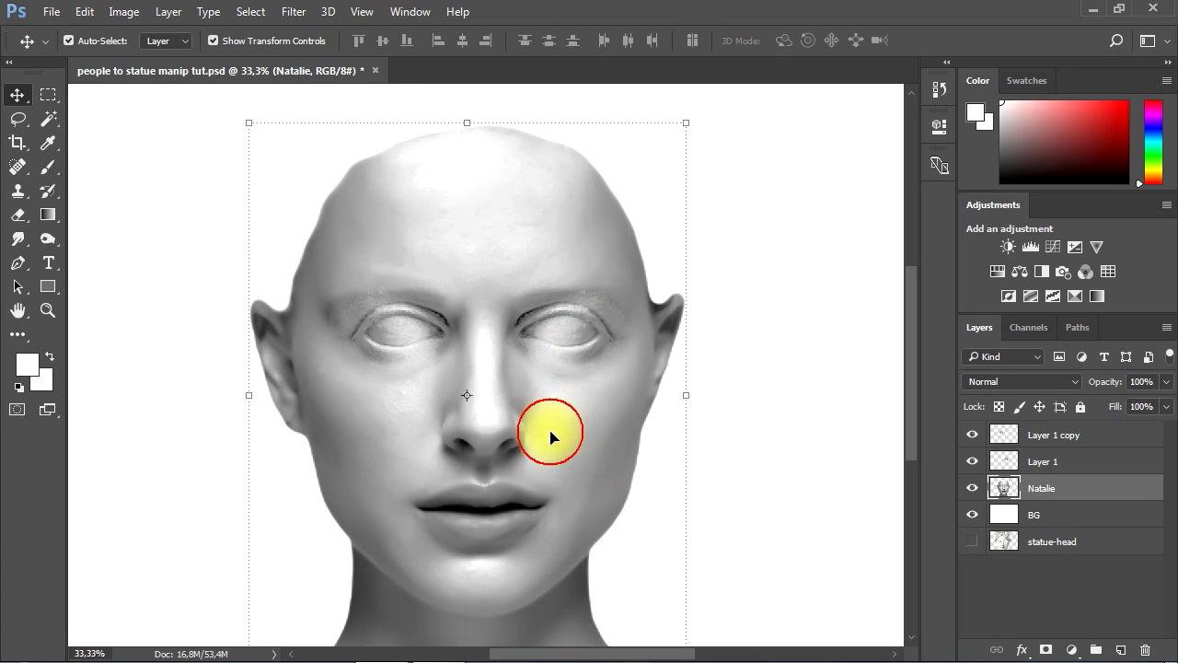
{"action": "left_click", "coordinate": [441, 346]}
{"action": "left_click", "coordinate": [573, 348]}
{"action": "left_click", "coordinate": [584, 409]}
{"action": "left_click_drag", "start_coordinate": [573, 346], "coordinate": [570, 376]}
{"action": "left_click", "coordinate": [396, 350]}
{"action": "left_click", "coordinate": [453, 392]}
{"action": "left_click", "coordinate": [419, 342]}
{"action": "left_click", "coordinate": [574, 388]}
{"action": "left_click", "coordinate": [569, 355]}
- Reduce the height of both statue eye layers slightly and nudge them down over the sockets
{"action": "key", "text": "Escape"}
{"action": "key", "text": "alt+shift+bracketright"}
{"action": "left_click_drag", "start_coordinate": [485, 380], "coordinate": [487, 376]}
{"action": "key", "text": "Return"}
{"action": "key", "text": "shift+Down"}
{"action": "key", "text": "shift+Down"}
{"action": "key", "text": "shift+Down"}
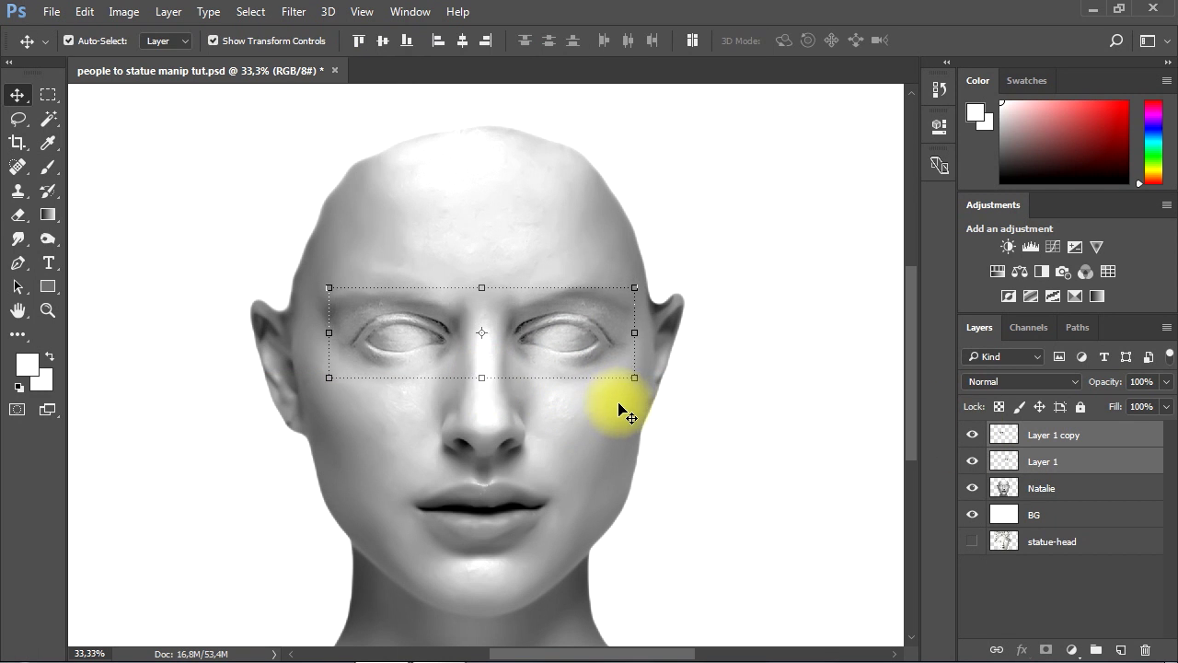
{"action": "left_click", "coordinate": [583, 407]}
{"action": "left_click", "coordinate": [585, 354]}
{"action": "left_click", "coordinate": [610, 394]}
{"action": "left_click", "coordinate": [422, 344]}
{"action": "left_click", "coordinate": [554, 560]}
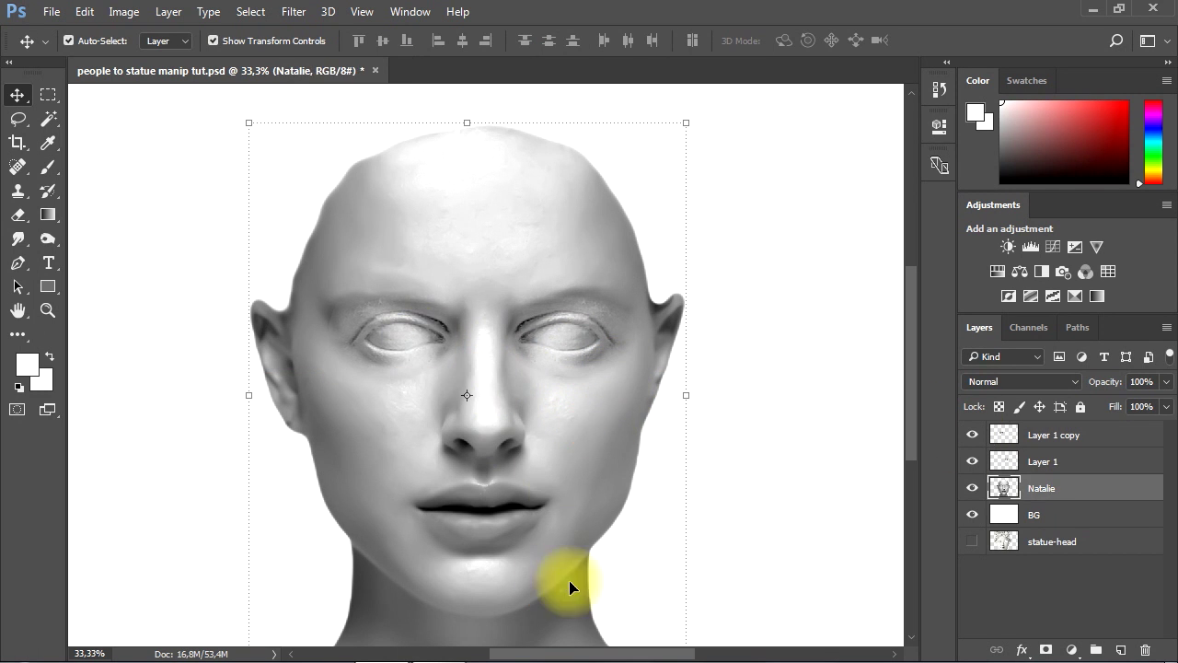
{"action": "left_click", "coordinate": [817, 479]}
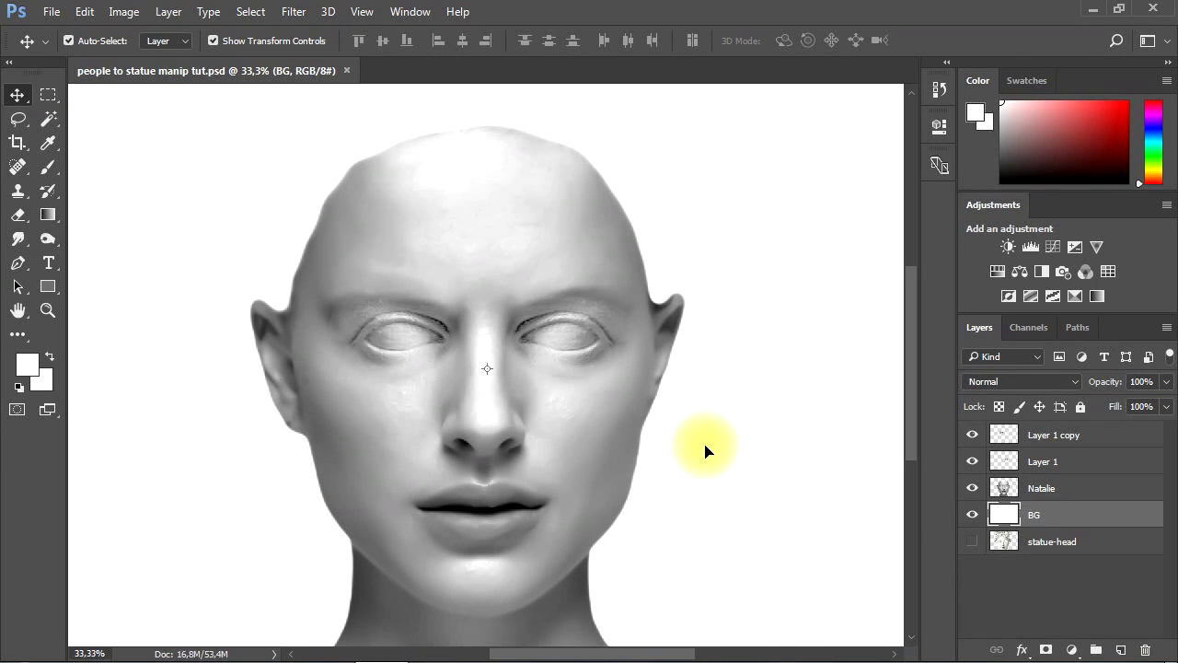
- Identify the copied eye layer by toggling its visibility, and rename the two eye layers R eye and L eye
{"action": "left_click", "coordinate": [980, 440]}
{"action": "left_click", "coordinate": [976, 434]}
{"action": "left_click", "coordinate": [975, 434]}
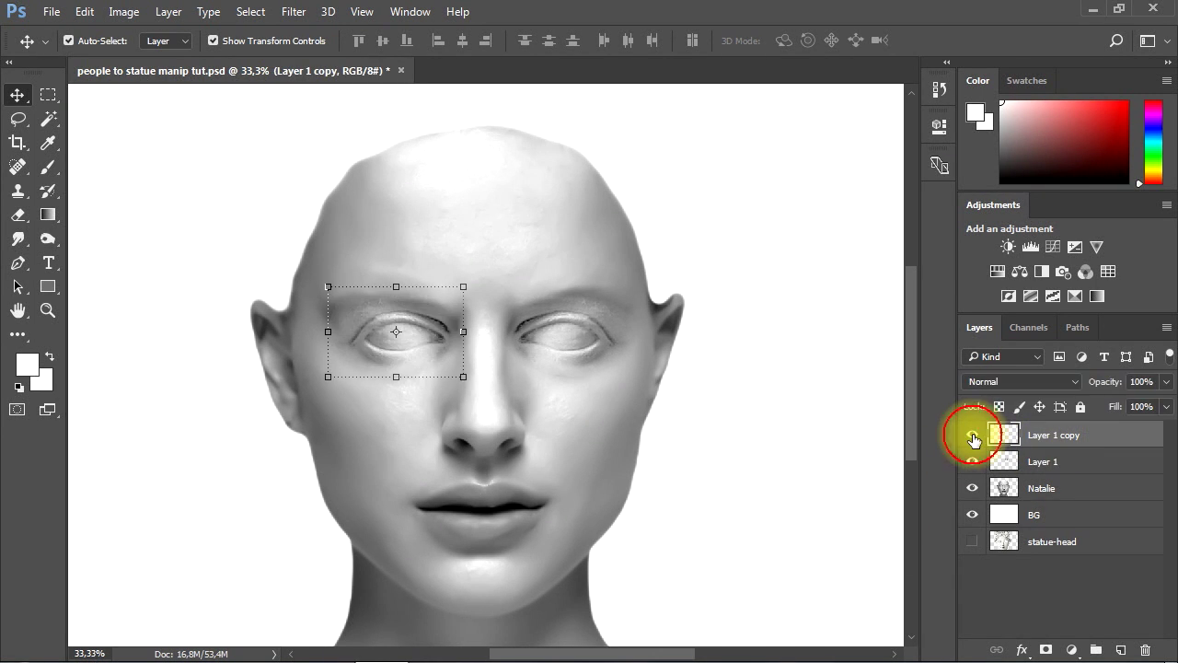
{"action": "double_click", "coordinate": [1045, 436]}
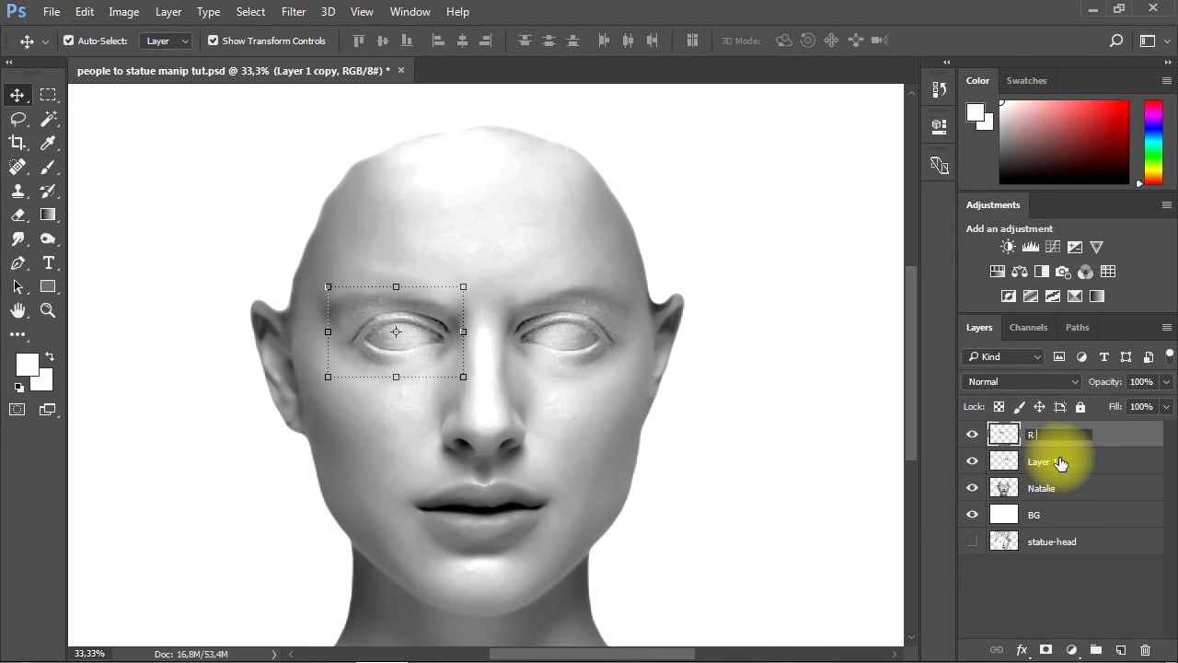
{"action": "double_click", "coordinate": [1054, 465]}
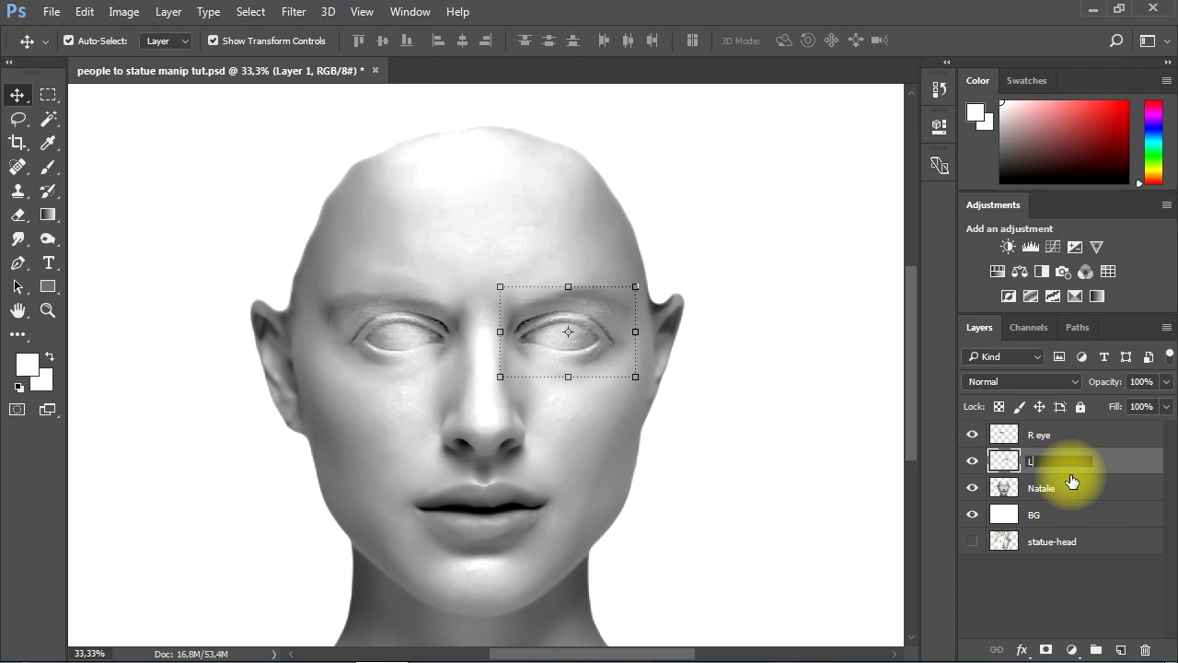
- Show the statue-head layer at the top of the layer stack and shift the statue downward on the canvas
{"action": "left_click", "coordinate": [1057, 552]}
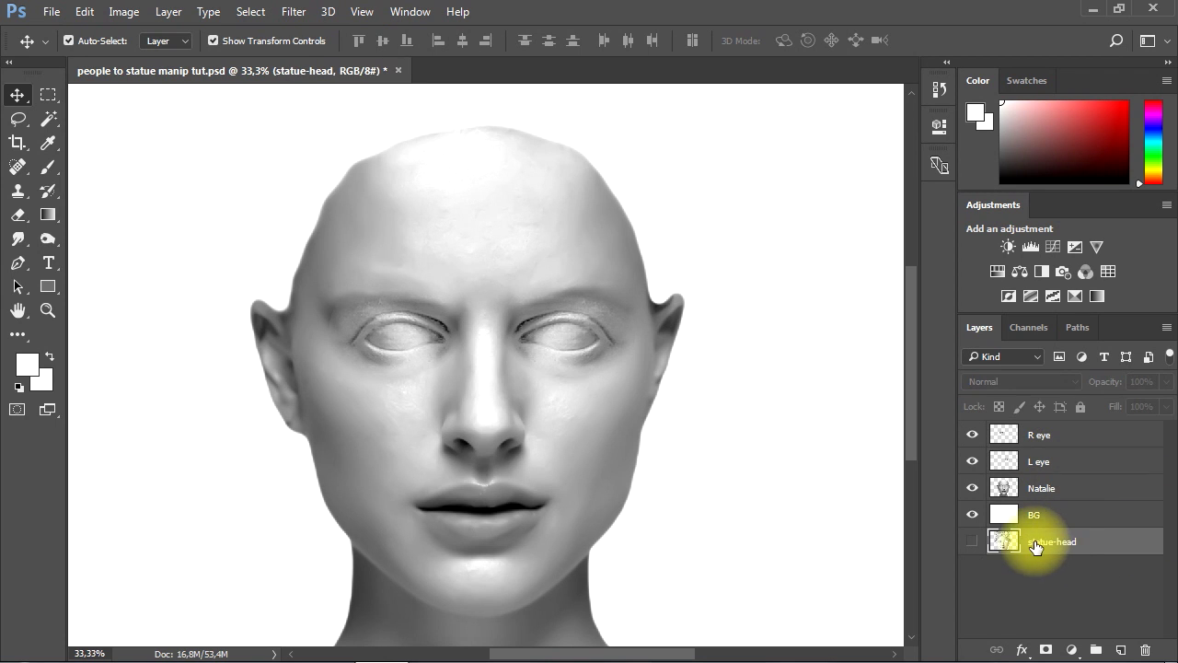
{"action": "left_click_drag", "start_coordinate": [1036, 546], "coordinate": [986, 453]}
{"action": "left_click", "coordinate": [972, 436]}
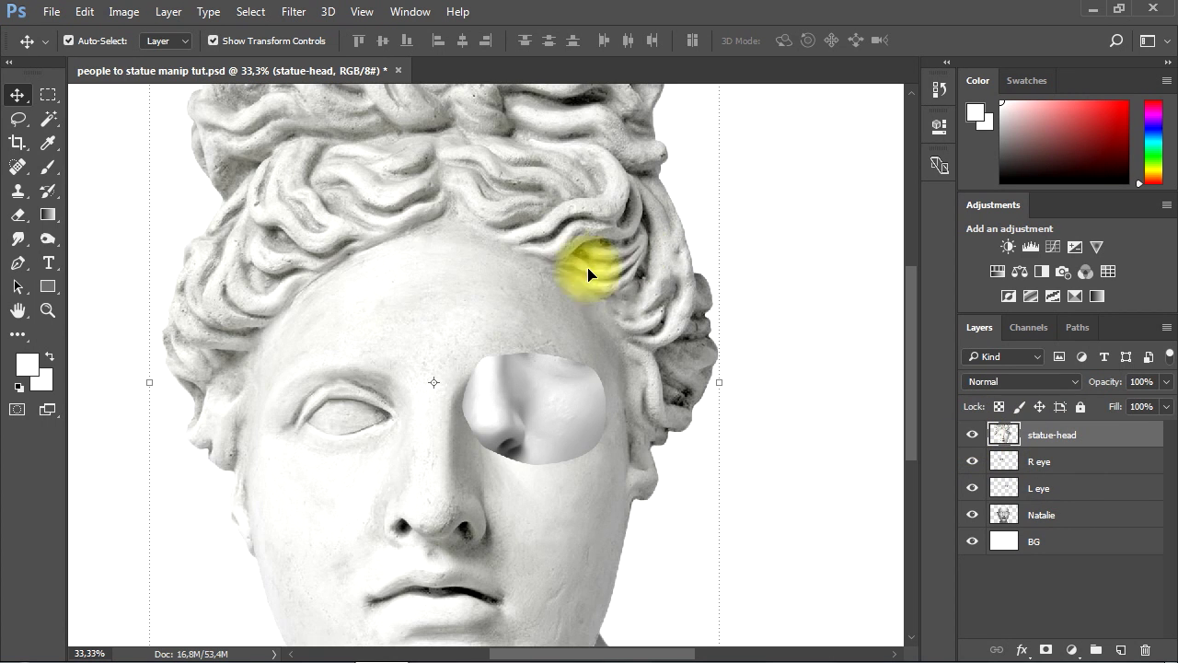
{"action": "key", "text": "ctrl+minus"}
{"action": "left_click_drag", "start_coordinate": [486, 295], "coordinate": [448, 321]}
- Start a Pen path near the statue's right-hand ear and curve it up inside the hairline onto the forehead
{"action": "left_click", "coordinate": [17, 262]}
{"action": "left_click", "coordinate": [88, 261]}
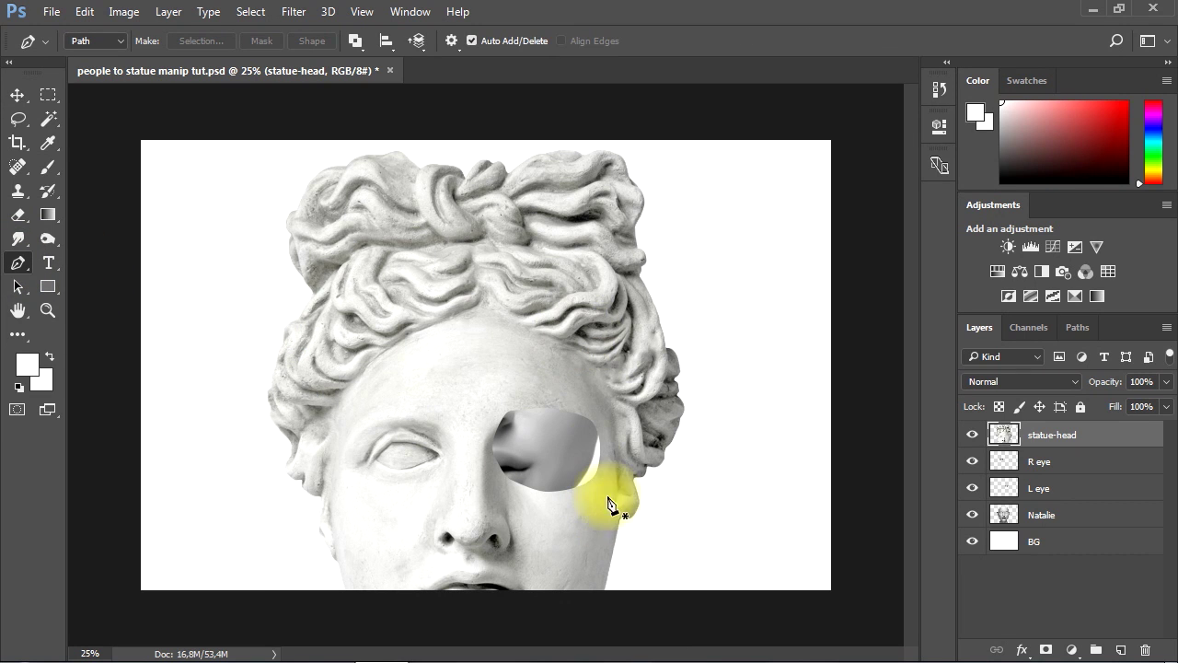
{"action": "left_click", "coordinate": [640, 484]}
{"action": "left_click_drag", "start_coordinate": [606, 480], "coordinate": [611, 464]}
{"action": "left_click", "coordinate": [600, 464], "text": "ctrl"}
{"action": "left_click_drag", "start_coordinate": [607, 418], "coordinate": [597, 406]}
{"action": "left_click_drag", "start_coordinate": [557, 354], "coordinate": [530, 341]}
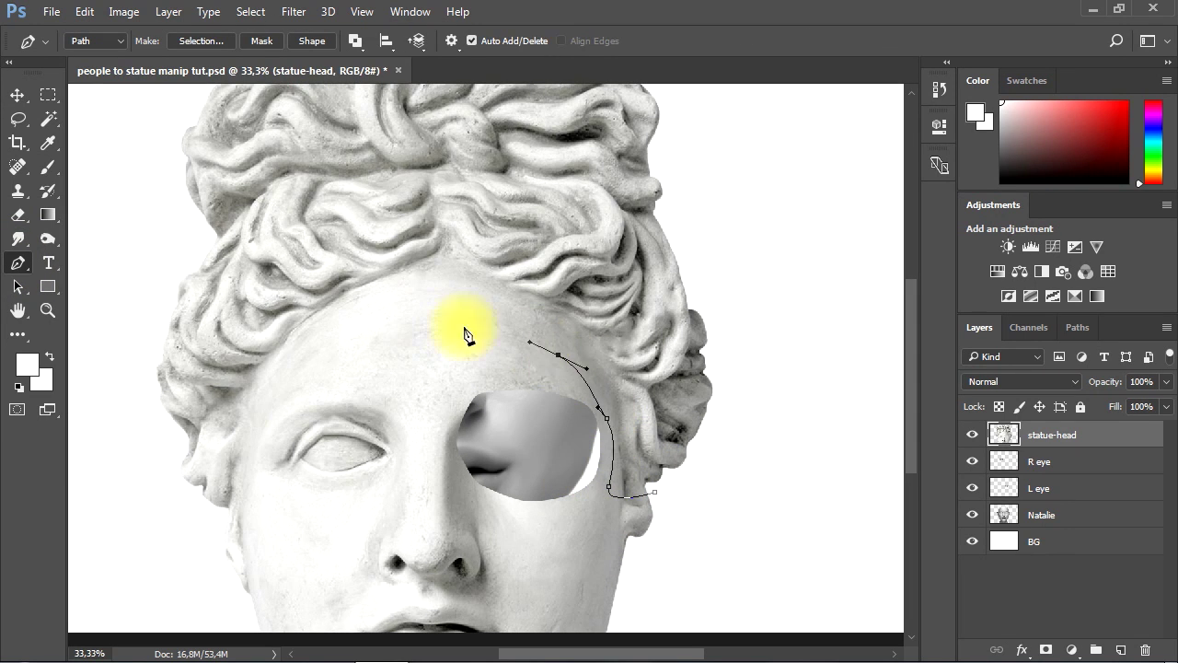
- Complete the Pen path around the outside of the statue's hair and convert it to a selection
{"action": "left_click", "coordinate": [142, 517]}
{"action": "left_click_drag", "start_coordinate": [110, 309], "coordinate": [110, 274]}
{"action": "left_click", "coordinate": [331, 289], "text": "alt"}
{"action": "left_click", "coordinate": [233, 197]}
{"action": "left_click", "coordinate": [300, 147]}
{"action": "left_click", "coordinate": [476, 123]}
{"action": "left_click", "coordinate": [682, 133]}
{"action": "left_click", "coordinate": [692, 241]}
{"action": "left_click", "coordinate": [1076, 327]}
{"action": "left_click", "coordinate": [976, 356], "text": "ctrl"}
{"action": "left_click", "coordinate": [980, 327]}
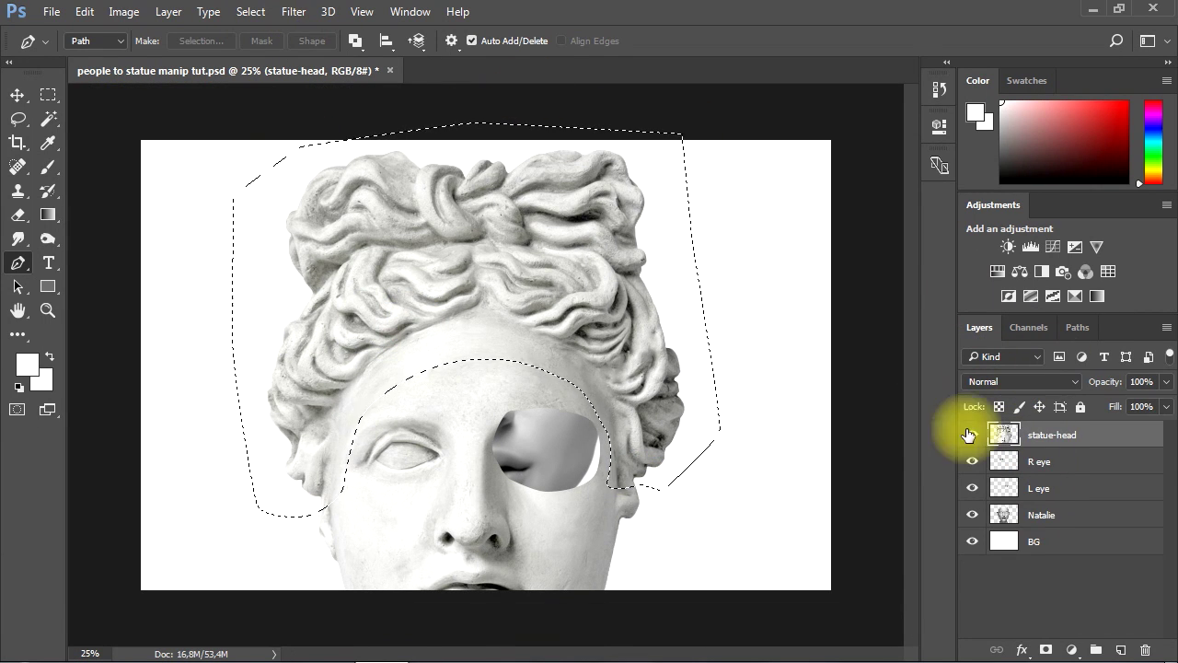
- Cut the selected hair from the statue head and paste it into a new layer named hair
{"action": "left_click", "coordinate": [84, 11]}
{"action": "left_click", "coordinate": [129, 123]}
{"action": "left_click", "coordinate": [1120, 650]}
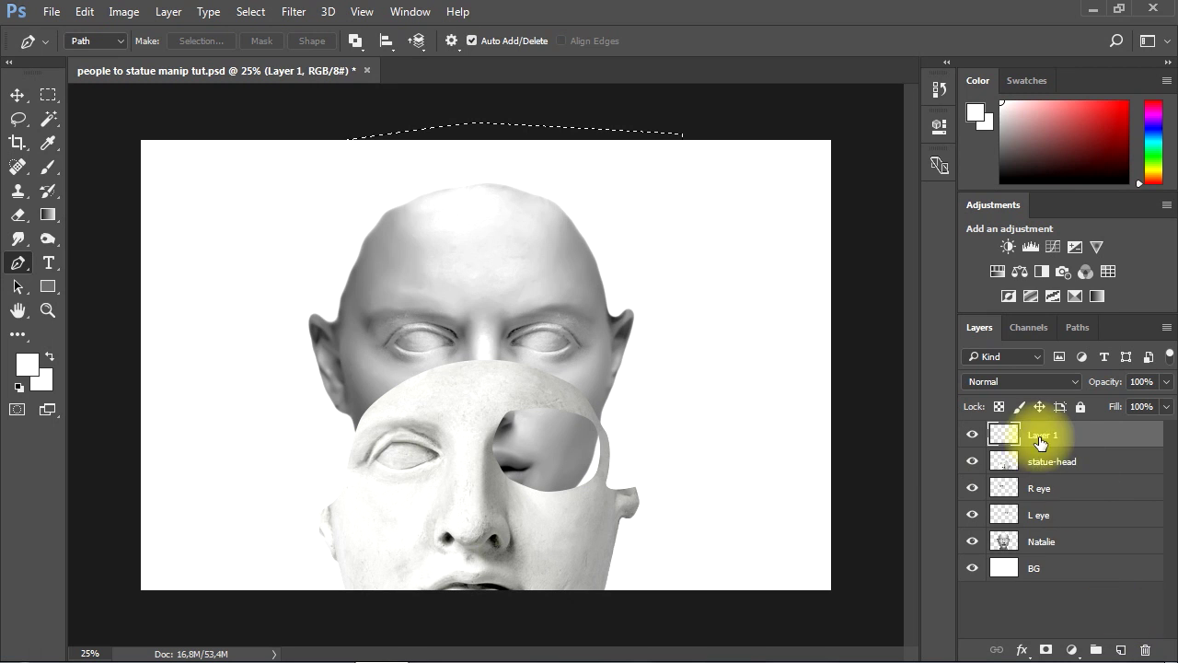
{"action": "double_click", "coordinate": [1045, 436]}
{"action": "type", "text": "hair"}
{"action": "key", "text": "Return"}
{"action": "left_click", "coordinate": [84, 11]}
{"action": "left_click", "coordinate": [129, 191]}
- Delete the leftover statue-head layer, shift the hair over the portrait's head, and save the document with the selection cleared
{"action": "left_click_drag", "start_coordinate": [1058, 462], "coordinate": [1145, 650]}
{"action": "key", "text": "v"}
{"action": "left_click_drag", "start_coordinate": [557, 235], "coordinate": [504, 184]}
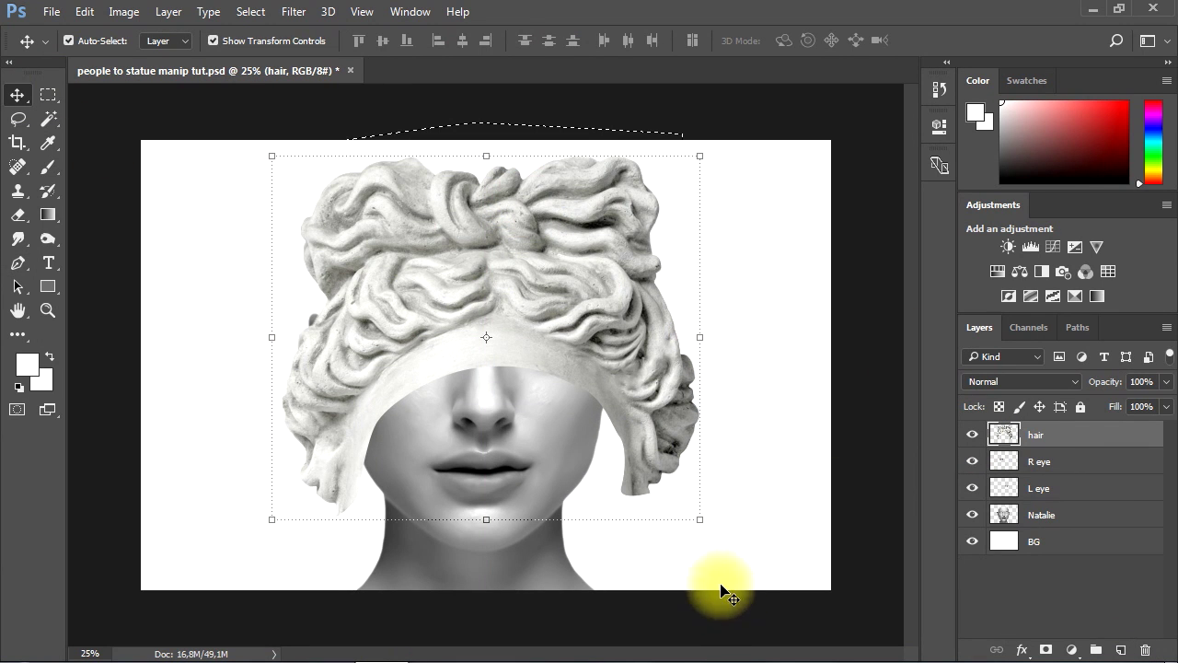
{"action": "key", "text": "ctrl+d"}
{"action": "key", "text": "ctrl+s"}
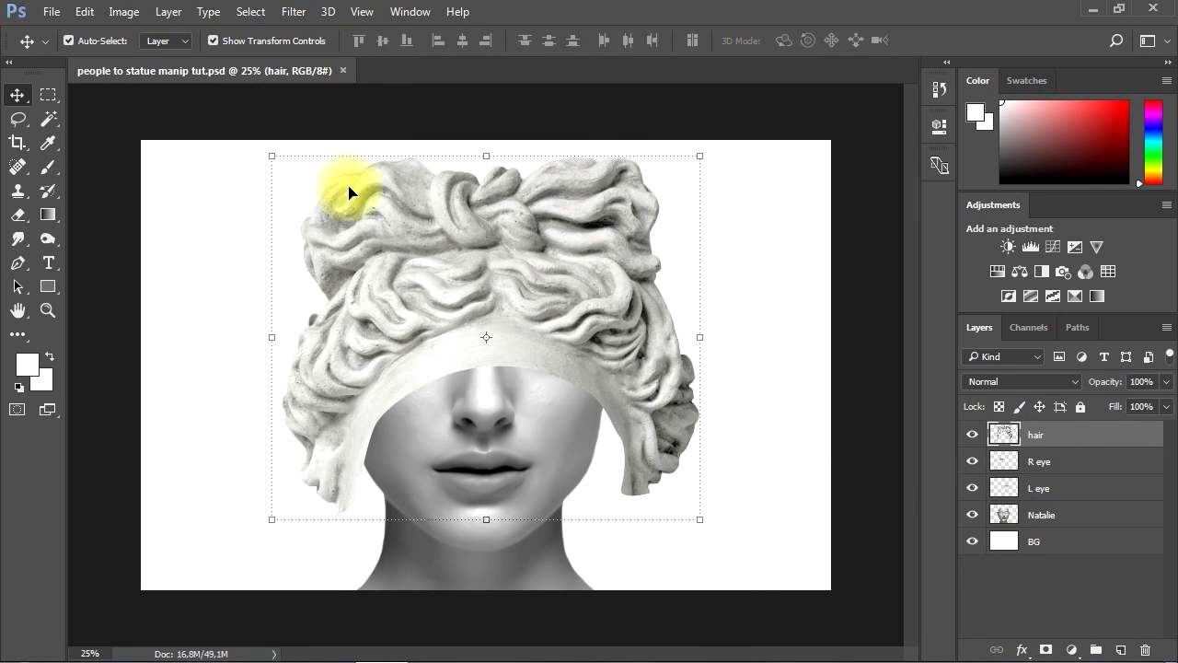
- Scale the hair down slightly and move it up so it frames the portrait's forehead just above the ears
{"action": "left_click_drag", "start_coordinate": [705, 152], "coordinate": [685, 173]}
{"action": "left_click_drag", "start_coordinate": [572, 284], "coordinate": [555, 137]}
{"action": "key", "text": "Down"}
{"action": "key", "text": "Down"}
{"action": "key", "text": "Down"}
{"action": "key", "text": "Down"}
{"action": "key", "text": "Down"}
{"action": "key", "text": "Down"}
{"action": "key", "text": "Down"}
{"action": "key", "text": "Down"}
{"action": "key", "text": "Left"}
{"action": "key", "text": "Left"}
{"action": "key", "text": "Up"}
{"action": "key", "text": "Left"}
{"action": "key", "text": "Return"}
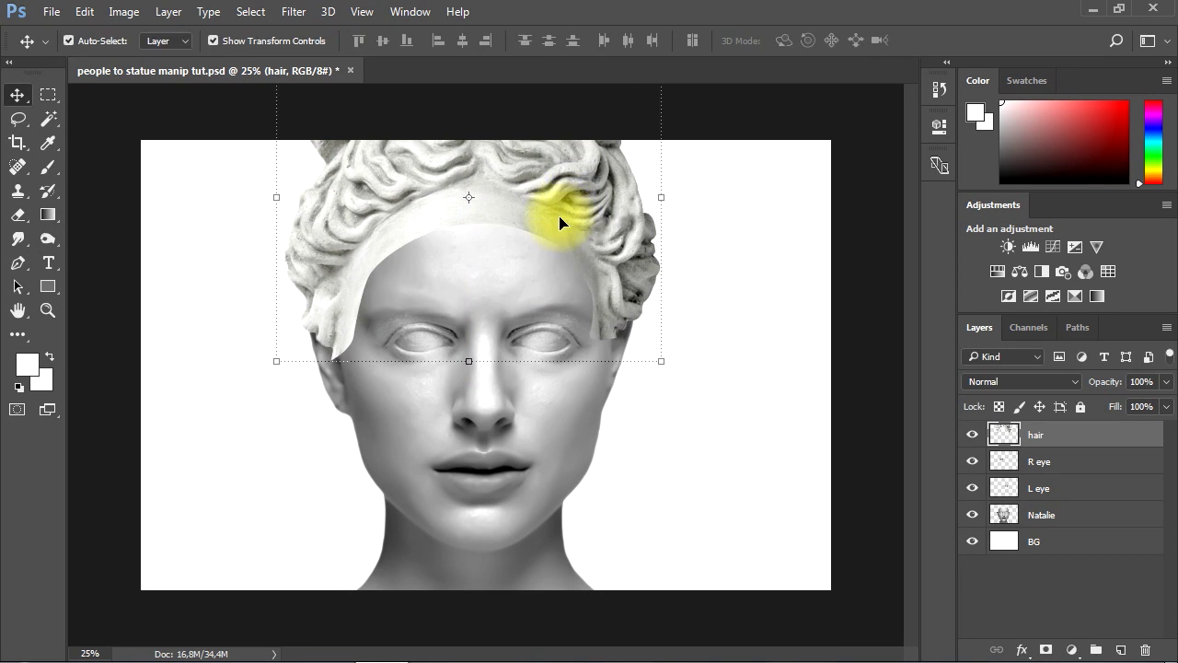
- Apply Brightness/Contrast to the hair layer with contrast at -33 and slightly reduced brightness
{"action": "key", "text": "ctrl"}
{"action": "key", "text": "ctrl+plus"}
{"action": "mouse_move", "coordinate": [488, 302]}
{"action": "left_mouse_down"}
{"action": "mouse_move", "coordinate": [503, 358]}
{"action": "mouse_move", "coordinate": [502, 304]}
{"action": "left_mouse_up"}
{"action": "left_click", "coordinate": [124, 11]}
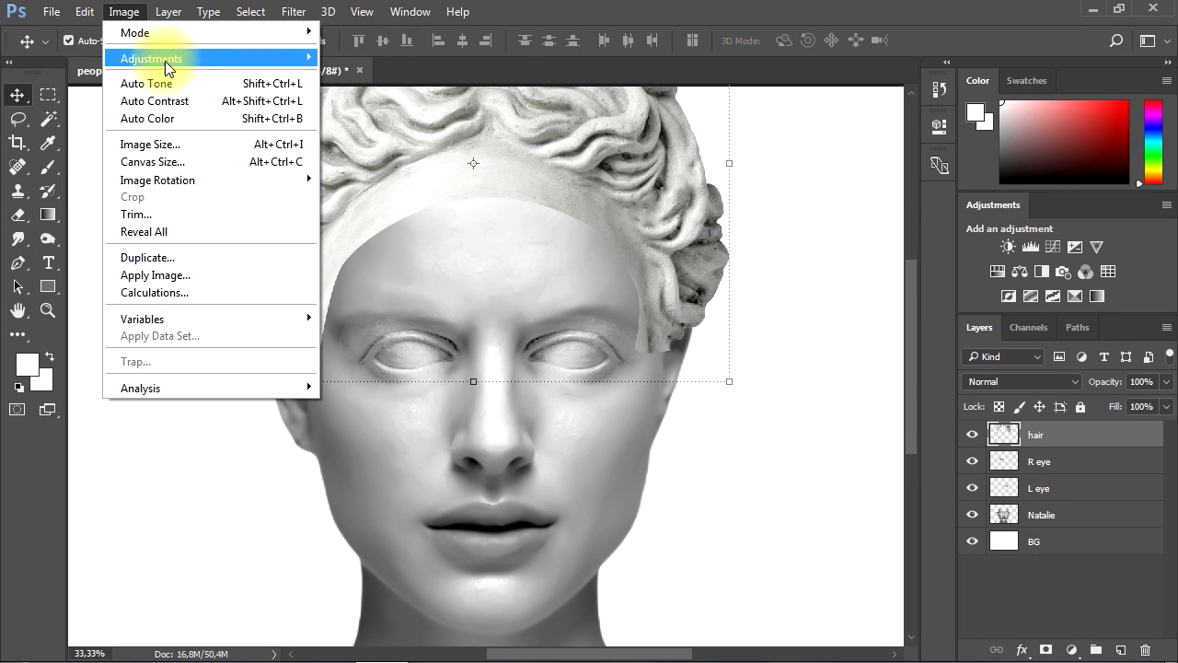
{"action": "mouse_move", "coordinate": [163, 58]}
{"action": "left_click", "coordinate": [361, 55]}
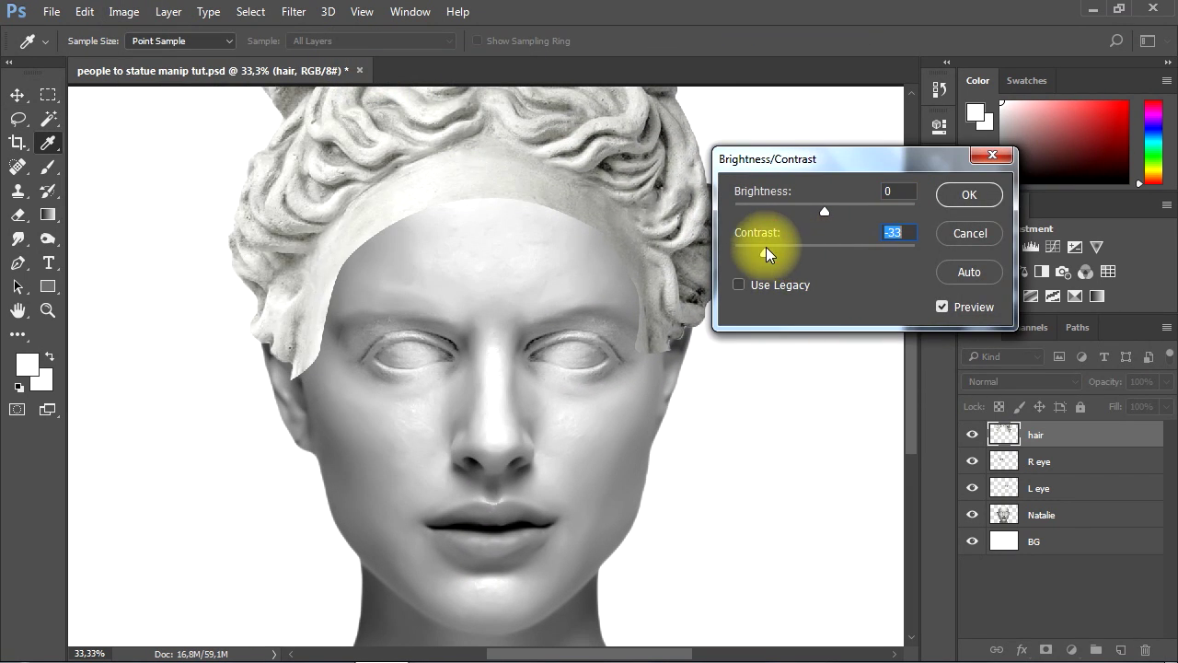
{"action": "left_click_drag", "start_coordinate": [826, 212], "coordinate": [818, 211]}
{"action": "left_click", "coordinate": [969, 195]}
- Apply Brightness/Contrast to the hair layer a second time with contrast at -23
{"action": "left_click", "coordinate": [124, 11]}
{"action": "mouse_move", "coordinate": [163, 58]}
{"action": "left_click", "coordinate": [433, 51]}
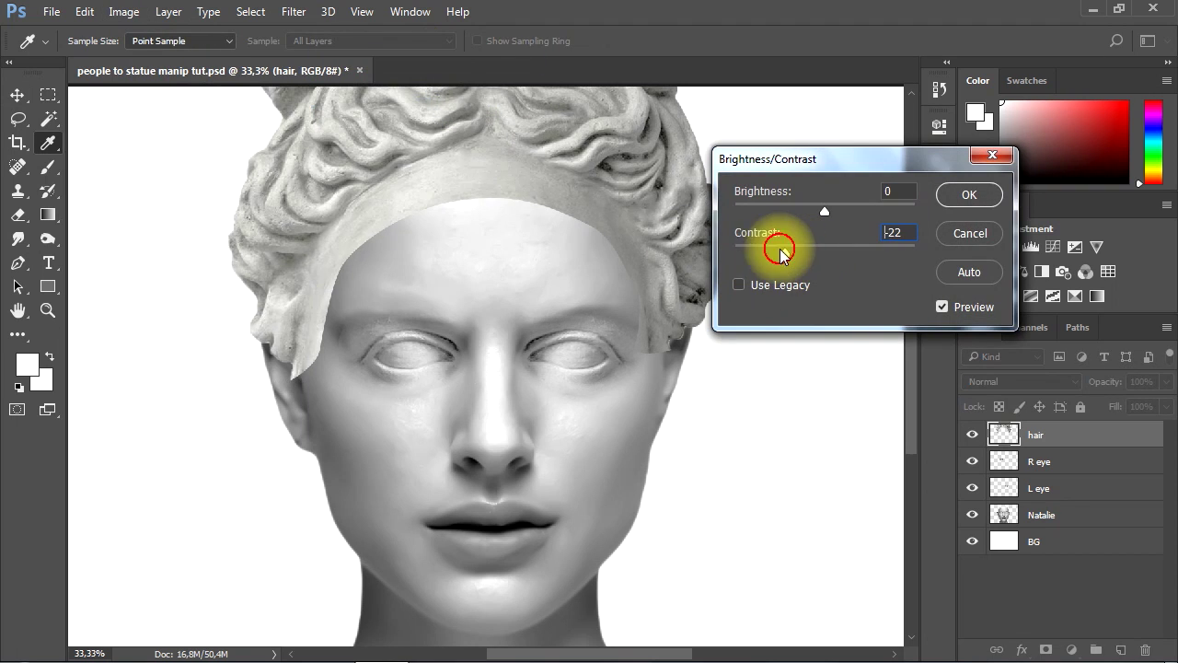
{"action": "mouse_move", "coordinate": [721, 242]}
{"action": "left_mouse_down"}
{"action": "mouse_move", "coordinate": [762, 244]}
{"action": "mouse_move", "coordinate": [735, 243]}
{"action": "left_mouse_up"}
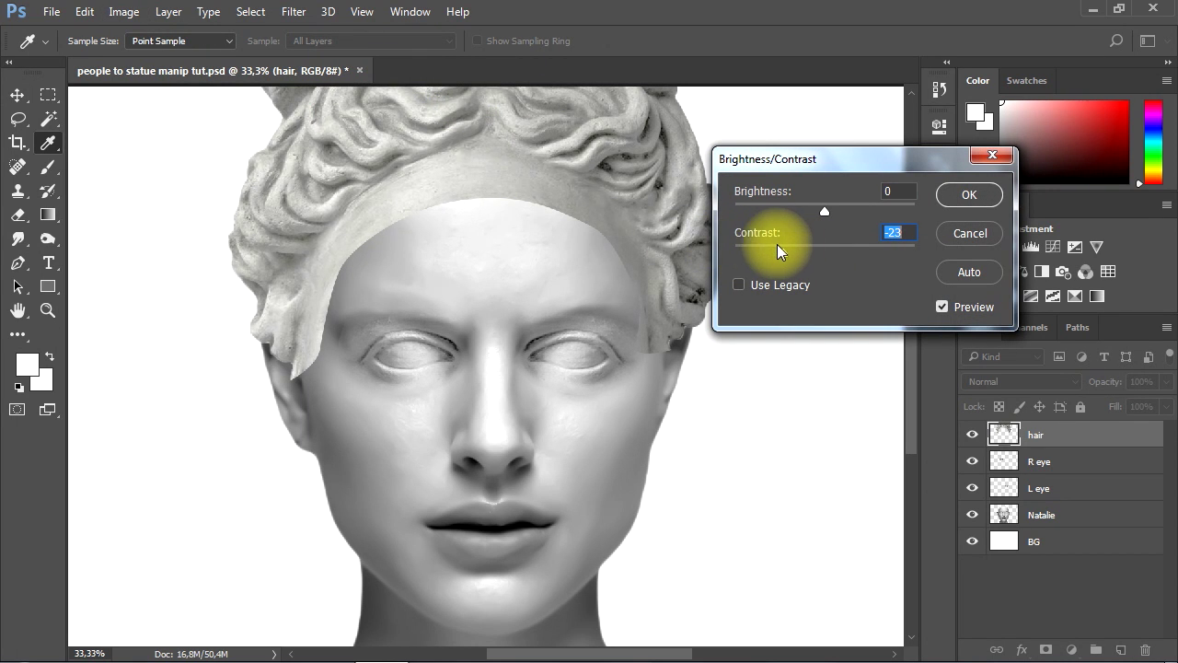
{"action": "left_click", "coordinate": [969, 194]}
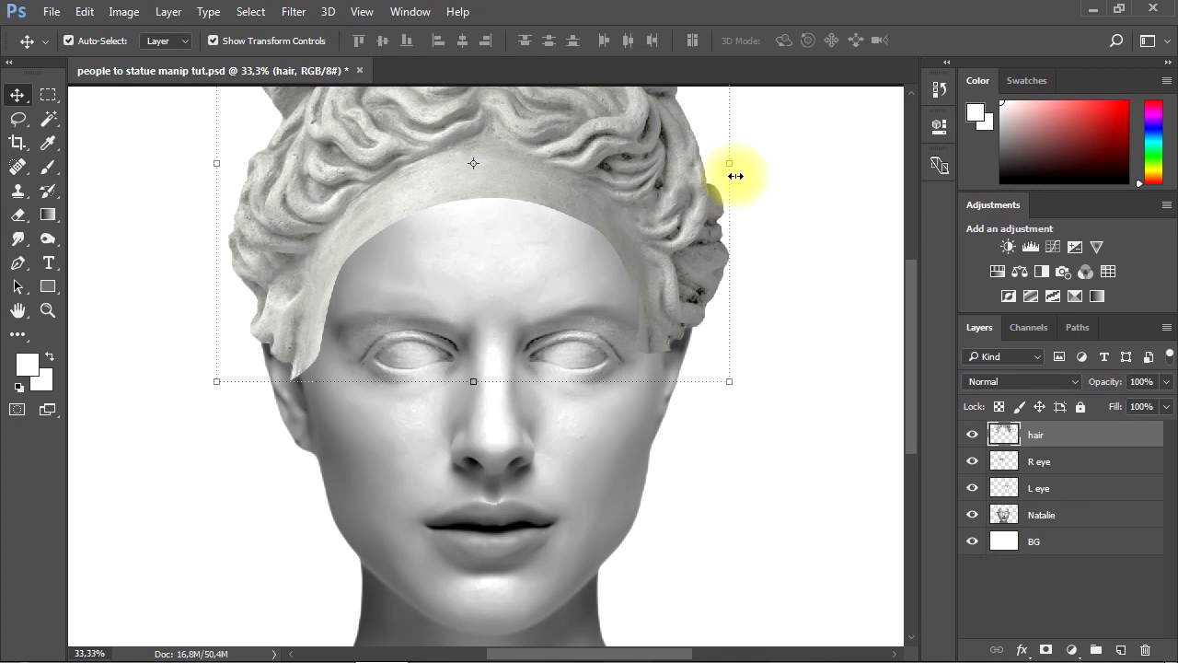
- Stretch the hair slightly wider on its right side and nudge it left to fit the head
{"action": "left_click_drag", "start_coordinate": [735, 166], "coordinate": [744, 165]}
{"action": "key", "text": "Return"}
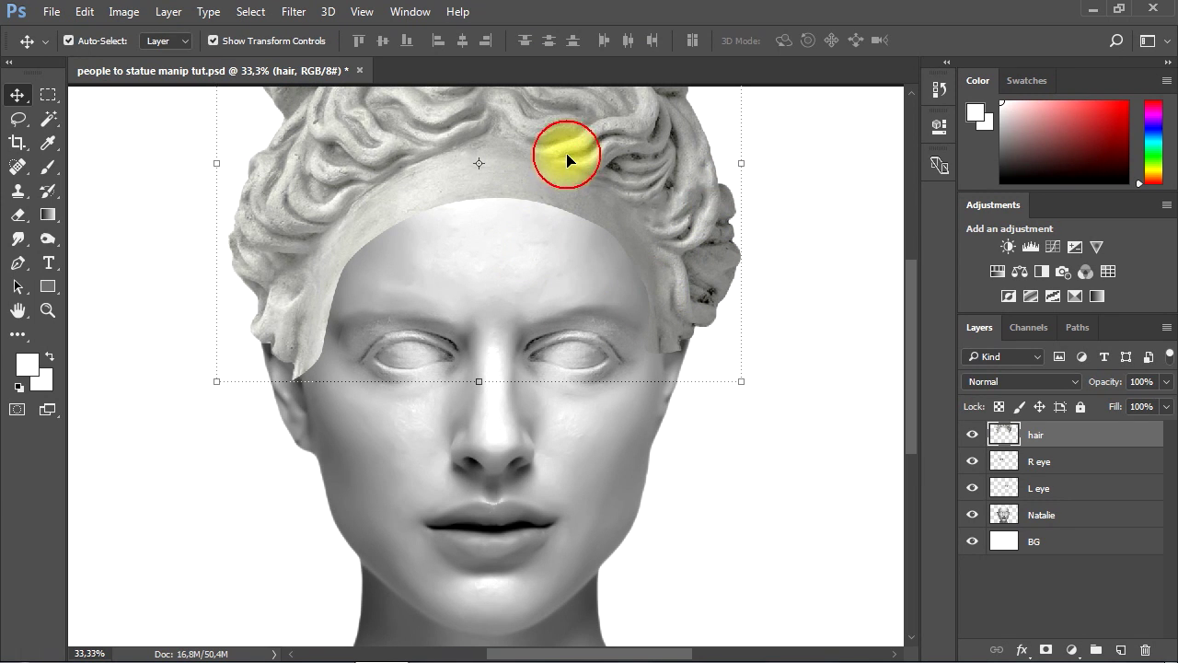
{"action": "key", "text": "shift+Left"}
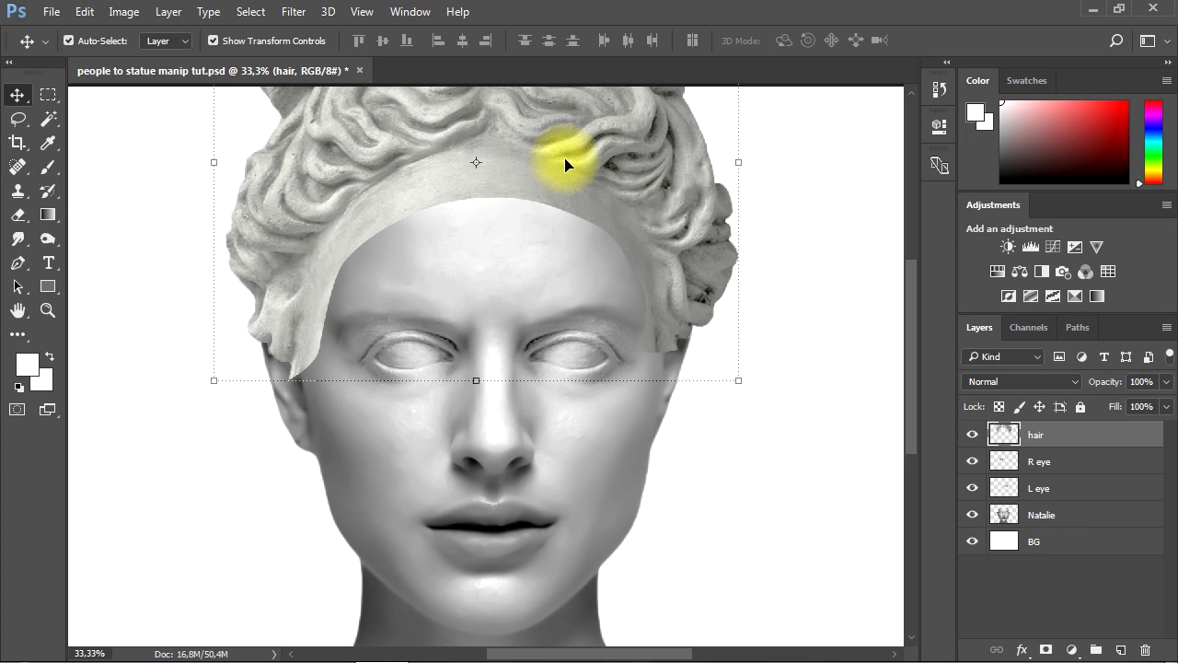
{"action": "key", "text": "Down"}
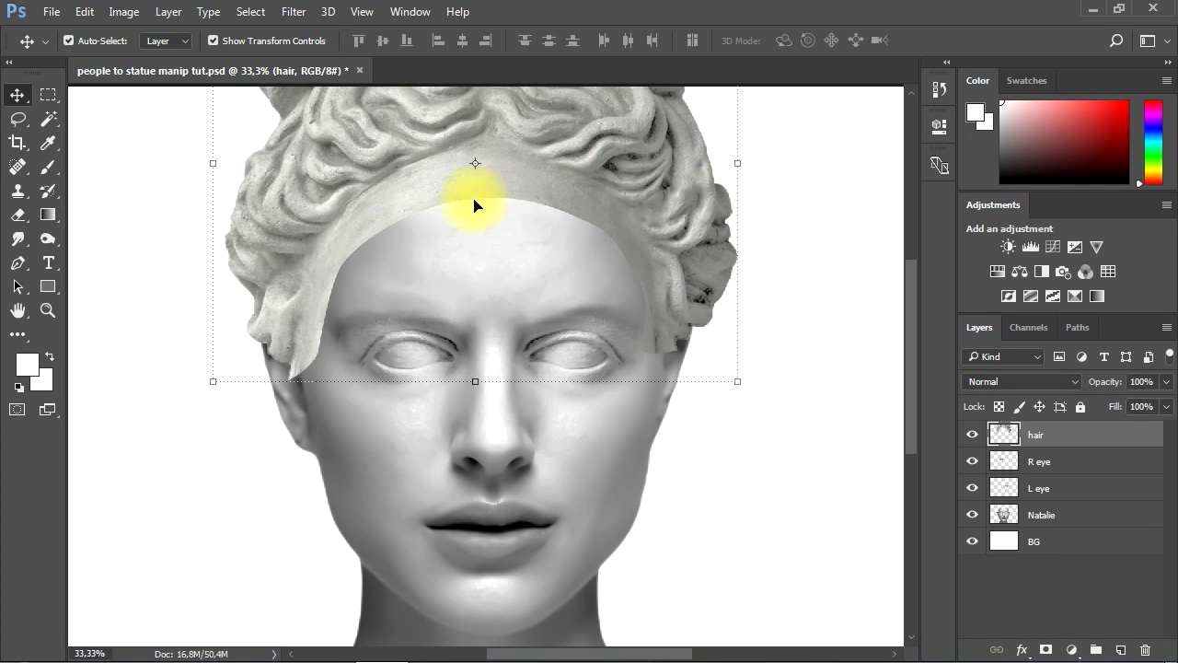
- Erase the statue's forehead strip and side edges from the hair layer with a 168 px Eraser at 29% opacity
{"action": "left_click", "coordinate": [17, 214]}
{"action": "left_click", "coordinate": [90, 213]}
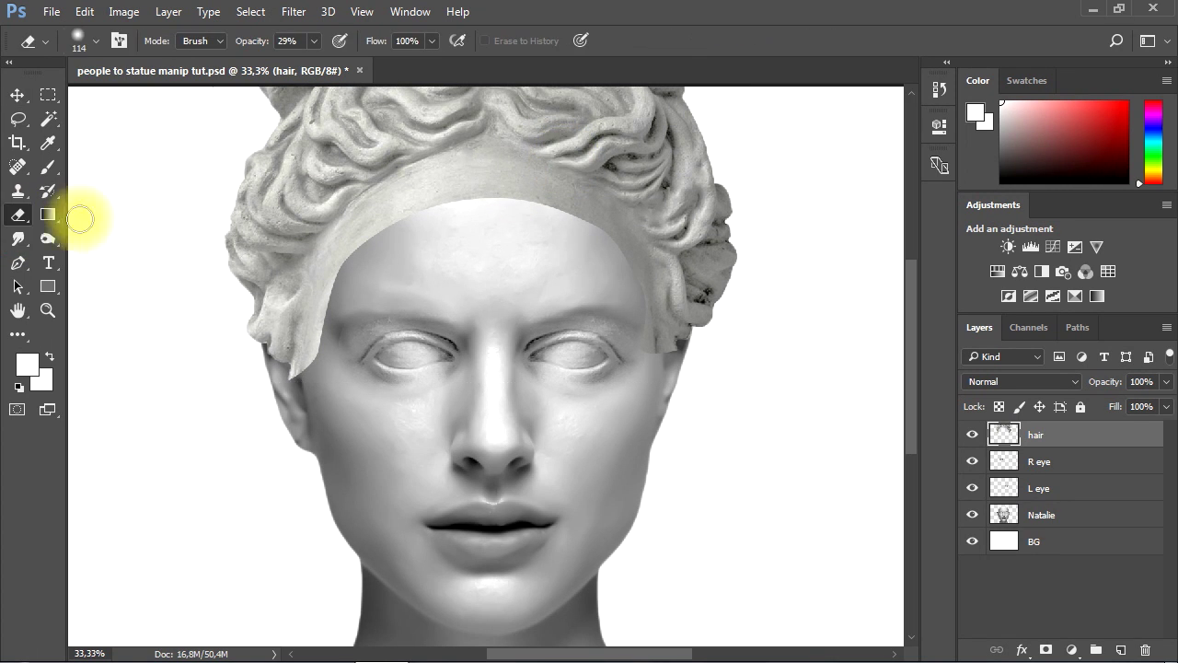
{"action": "left_click", "coordinate": [96, 44]}
{"action": "left_click_drag", "start_coordinate": [173, 95], "coordinate": [181, 104]}
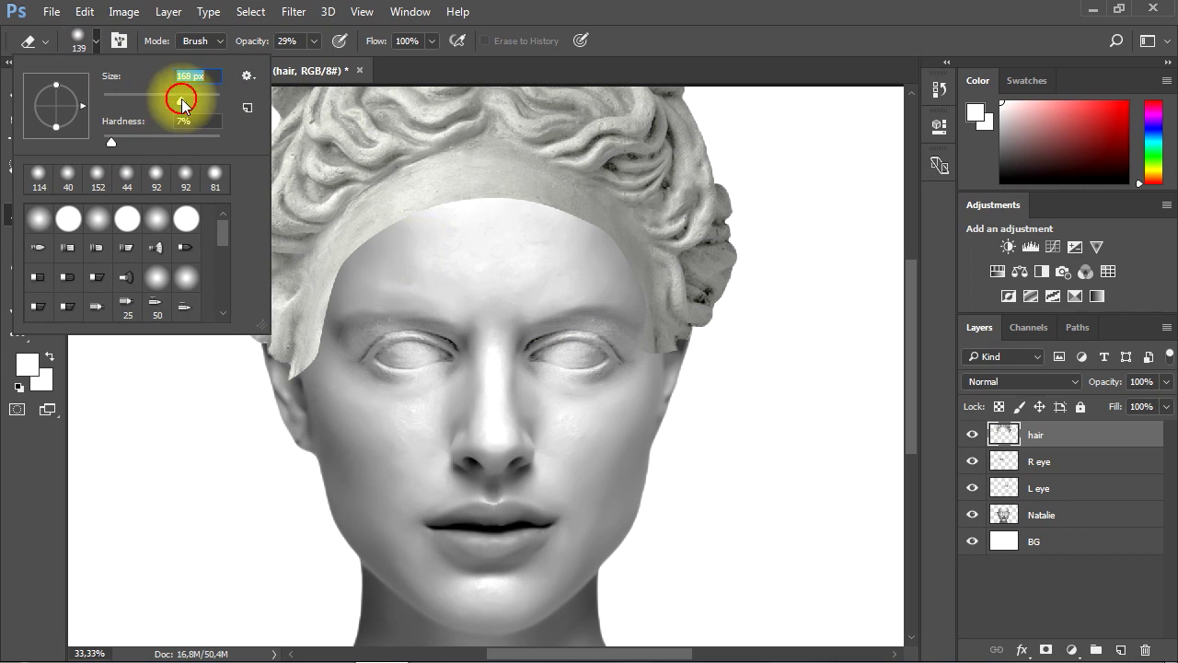
{"action": "left_click", "coordinate": [464, 204]}
{"action": "mouse_move", "coordinate": [370, 242]}
{"action": "left_mouse_down"}
{"action": "mouse_move", "coordinate": [342, 258]}
{"action": "mouse_move", "coordinate": [316, 357]}
{"action": "mouse_move", "coordinate": [278, 355]}
{"action": "left_mouse_up"}
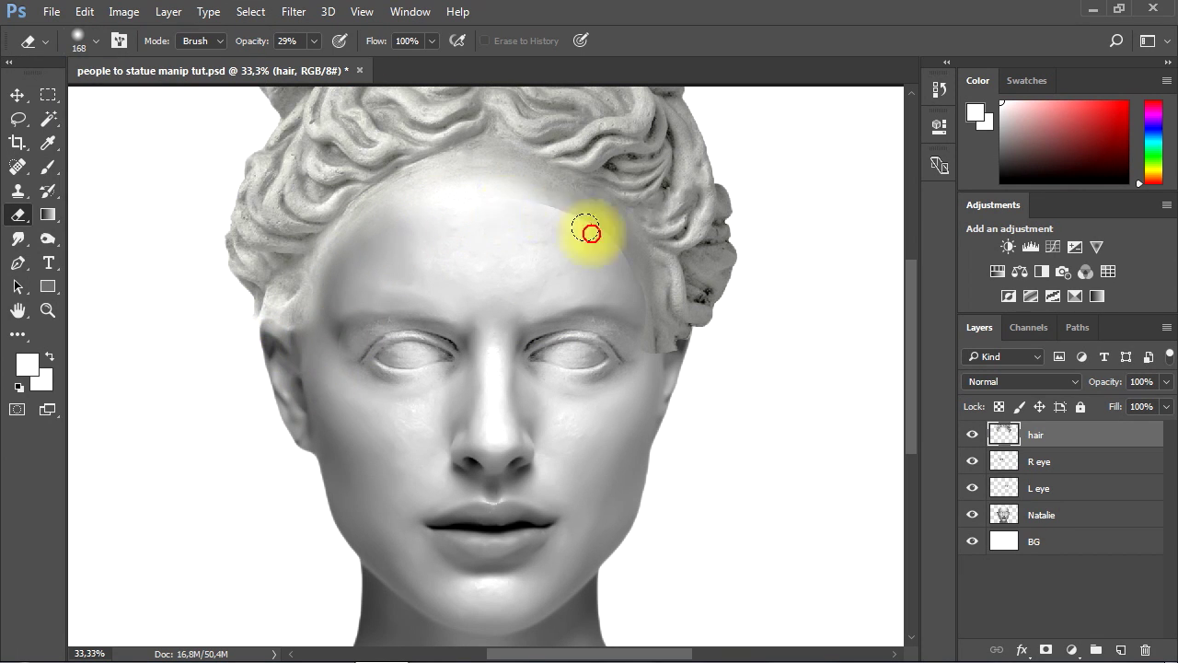
{"action": "mouse_move", "coordinate": [534, 203]}
{"action": "left_mouse_down"}
{"action": "mouse_move", "coordinate": [620, 291]}
{"action": "mouse_move", "coordinate": [664, 362]}
{"action": "left_mouse_up"}
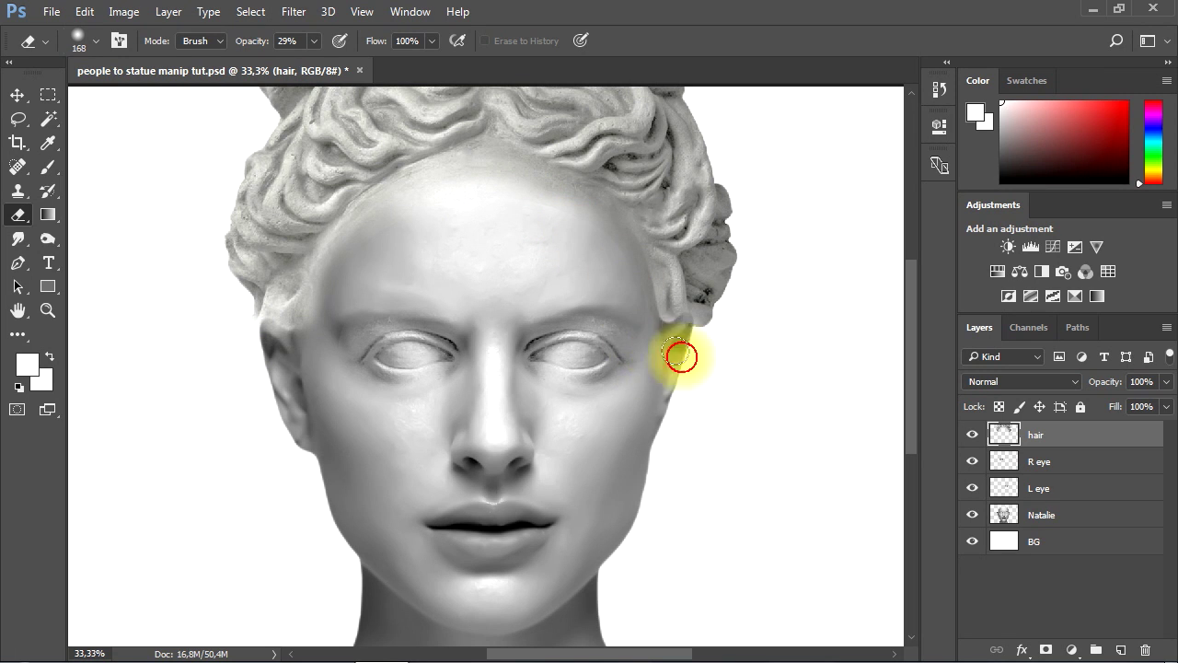
{"action": "left_click", "coordinate": [648, 393]}
{"action": "left_click", "coordinate": [433, 272]}
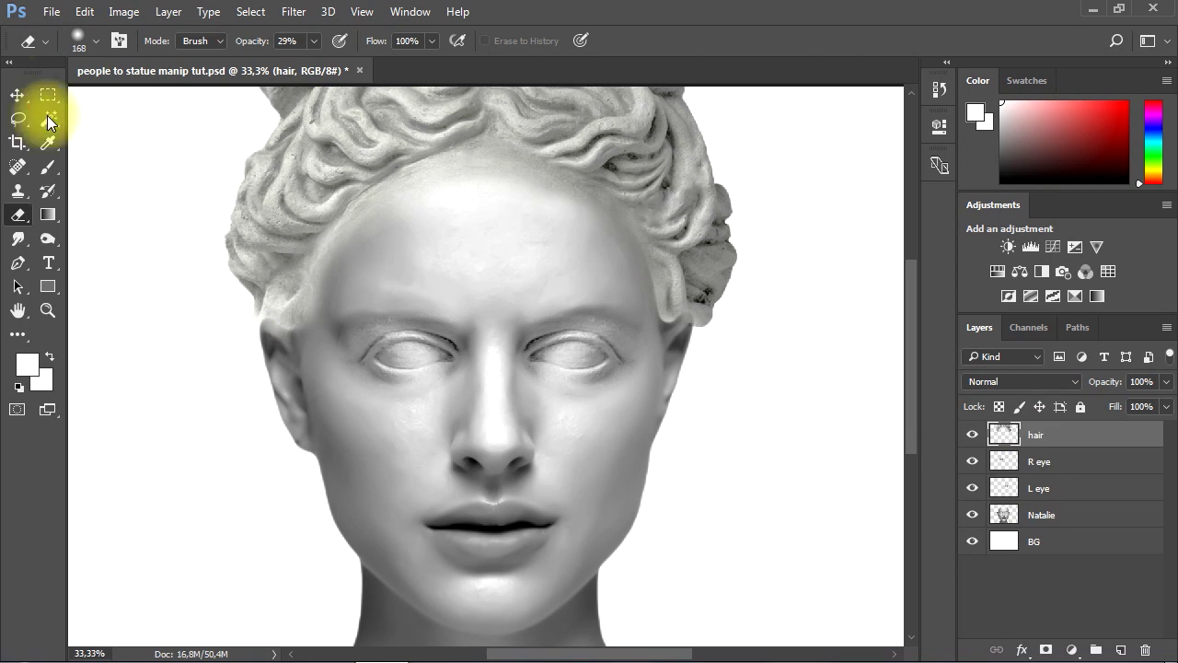
- Place the hair layer directly above the portrait layer and merge the two layers
{"action": "left_click", "coordinate": [18, 95]}
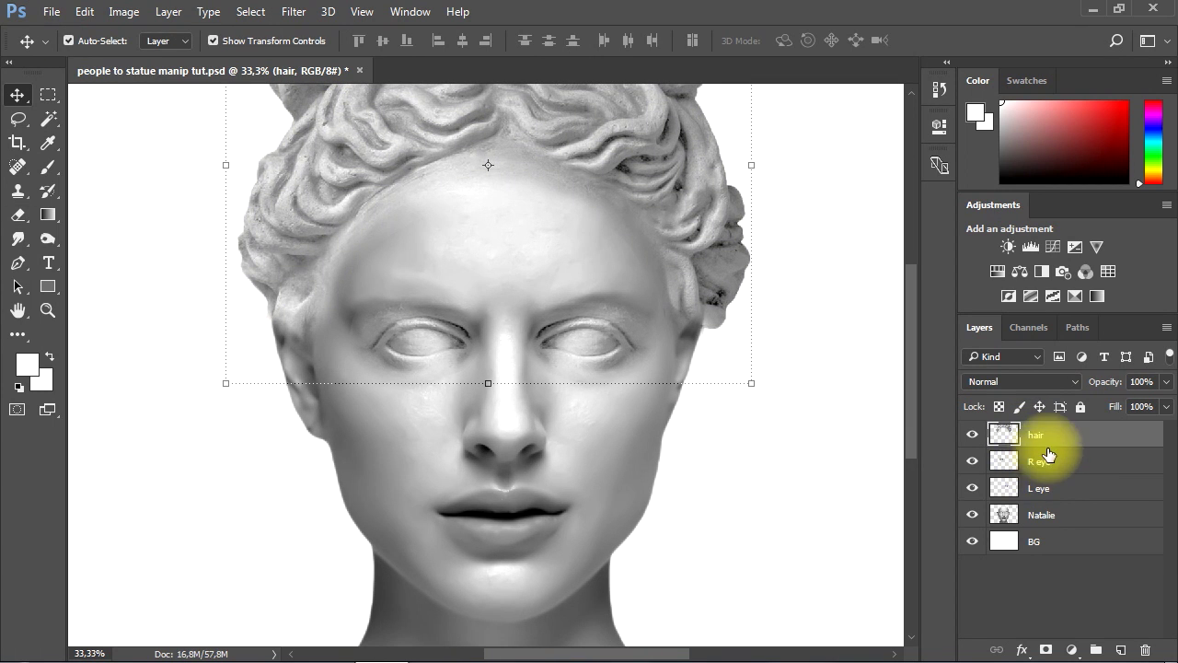
{"action": "left_click_drag", "start_coordinate": [1047, 454], "coordinate": [1041, 501]}
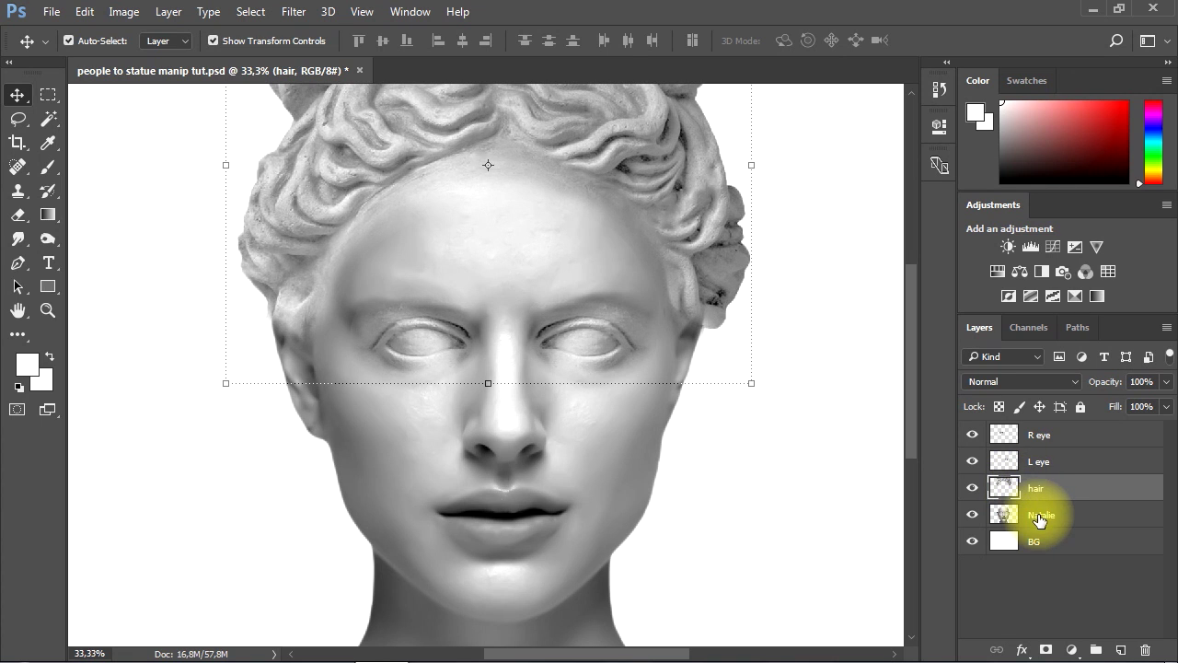
{"action": "key", "text": "ctrl+e"}
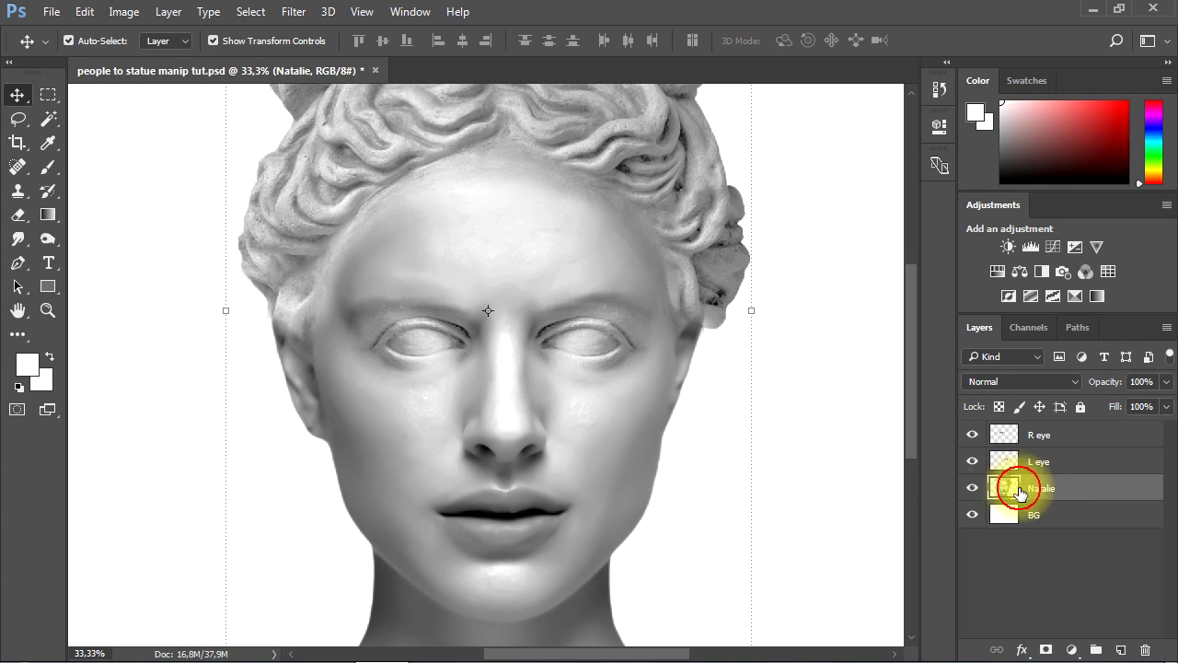
- Burn the highlights along the hairline and temples with a soft 168 px brush at 14% exposure and 0% hardness
{"action": "left_click", "coordinate": [49, 243]}
{"action": "mouse_move", "coordinate": [276, 285]}
{"action": "left_mouse_down"}
{"action": "mouse_move", "coordinate": [323, 273]}
{"action": "mouse_move", "coordinate": [310, 216]}
{"action": "mouse_move", "coordinate": [341, 245]}
{"action": "mouse_move", "coordinate": [242, 95]}
{"action": "left_mouse_up"}
{"action": "left_click", "coordinate": [102, 44]}
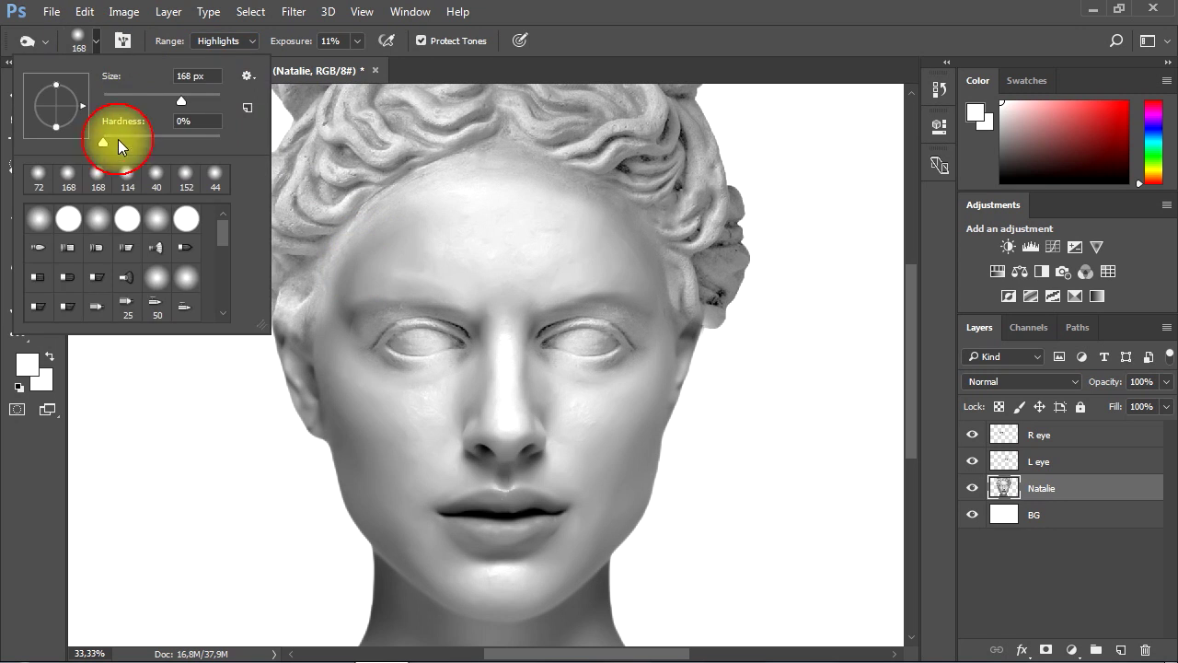
{"action": "left_click_drag", "start_coordinate": [362, 40], "coordinate": [361, 68]}
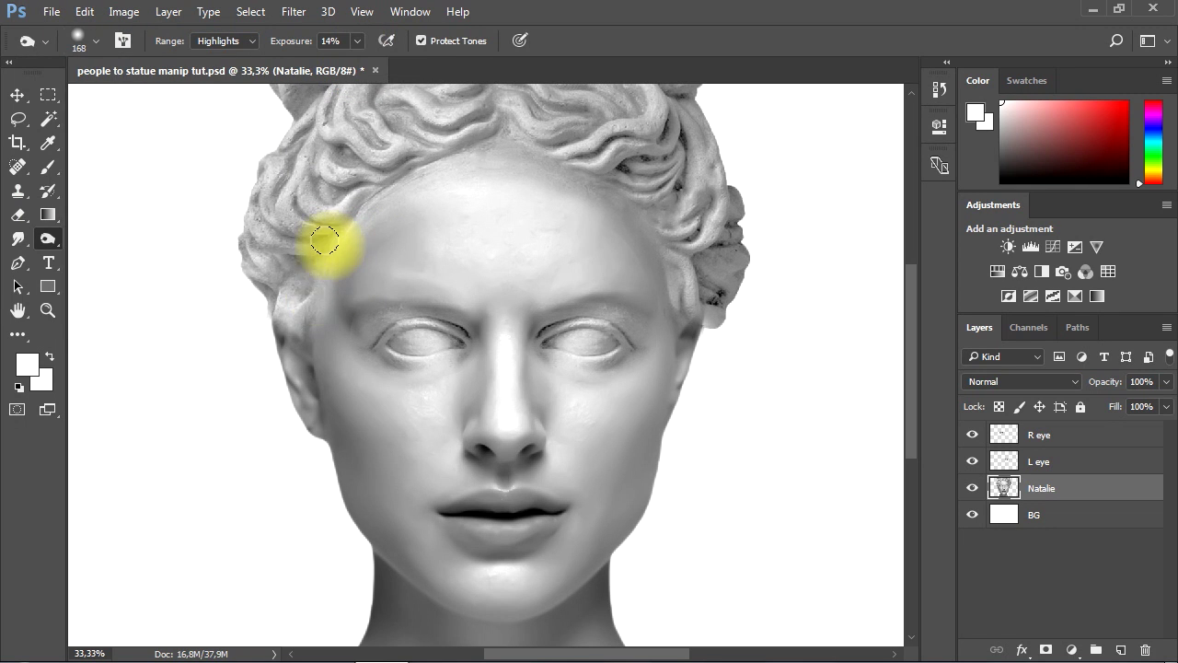
{"action": "mouse_move", "coordinate": [322, 242]}
{"action": "left_mouse_down"}
{"action": "mouse_move", "coordinate": [276, 284]}
{"action": "mouse_move", "coordinate": [292, 313]}
{"action": "mouse_move", "coordinate": [328, 287]}
{"action": "mouse_move", "coordinate": [353, 235]}
{"action": "mouse_move", "coordinate": [321, 297]}
{"action": "mouse_move", "coordinate": [338, 242]}
{"action": "mouse_move", "coordinate": [293, 267]}
{"action": "mouse_move", "coordinate": [355, 198]}
{"action": "mouse_move", "coordinate": [391, 192]}
{"action": "mouse_move", "coordinate": [325, 239]}
{"action": "mouse_move", "coordinate": [347, 198]}
{"action": "mouse_move", "coordinate": [399, 162]}
{"action": "mouse_move", "coordinate": [426, 156]}
{"action": "mouse_move", "coordinate": [375, 178]}
{"action": "mouse_move", "coordinate": [474, 161]}
{"action": "mouse_move", "coordinate": [365, 196]}
{"action": "left_mouse_up"}
{"action": "mouse_move", "coordinate": [617, 202]}
{"action": "left_mouse_down"}
{"action": "mouse_move", "coordinate": [702, 293]}
{"action": "mouse_move", "coordinate": [699, 249]}
{"action": "mouse_move", "coordinate": [695, 304]}
{"action": "mouse_move", "coordinate": [675, 260]}
{"action": "mouse_move", "coordinate": [687, 300]}
{"action": "mouse_move", "coordinate": [680, 289]}
{"action": "mouse_move", "coordinate": [729, 244]}
{"action": "left_mouse_up"}
{"action": "left_click", "coordinate": [619, 394]}
{"action": "left_click", "coordinate": [273, 282]}
{"action": "left_click", "coordinate": [289, 298]}
{"action": "mouse_move", "coordinate": [284, 307]}
{"action": "left_mouse_down"}
{"action": "mouse_move", "coordinate": [260, 251]}
{"action": "mouse_move", "coordinate": [288, 174]}
{"action": "mouse_move", "coordinate": [275, 143]}
{"action": "mouse_move", "coordinate": [307, 171]}
{"action": "mouse_move", "coordinate": [301, 202]}
{"action": "mouse_move", "coordinate": [266, 214]}
{"action": "mouse_move", "coordinate": [265, 262]}
{"action": "mouse_move", "coordinate": [293, 214]}
{"action": "mouse_move", "coordinate": [357, 196]}
{"action": "mouse_move", "coordinate": [706, 232]}
{"action": "mouse_move", "coordinate": [683, 196]}
{"action": "mouse_move", "coordinate": [674, 248]}
{"action": "mouse_move", "coordinate": [705, 348]}
{"action": "left_mouse_up"}
{"action": "left_click_drag", "start_coordinate": [303, 312], "coordinate": [315, 259]}
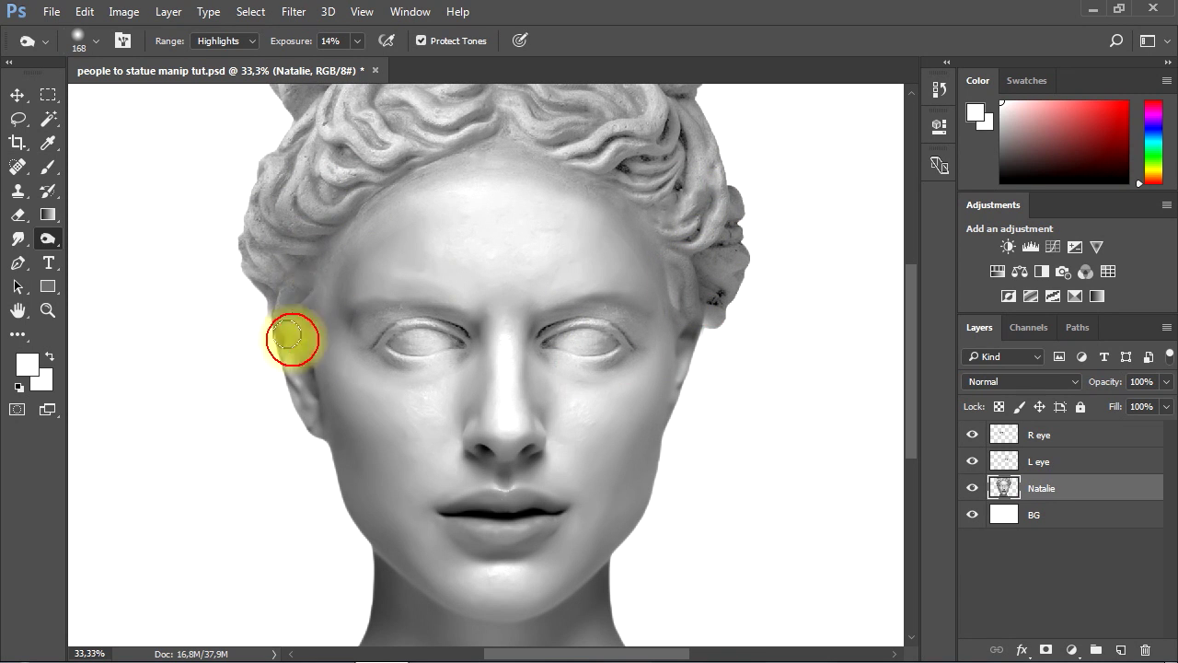
{"action": "mouse_move", "coordinate": [303, 292]}
{"action": "left_mouse_down"}
{"action": "mouse_move", "coordinate": [341, 396]}
{"action": "mouse_move", "coordinate": [342, 324]}
{"action": "mouse_move", "coordinate": [316, 346]}
{"action": "mouse_move", "coordinate": [342, 315]}
{"action": "mouse_move", "coordinate": [300, 261]}
{"action": "mouse_move", "coordinate": [295, 299]}
{"action": "left_mouse_up"}
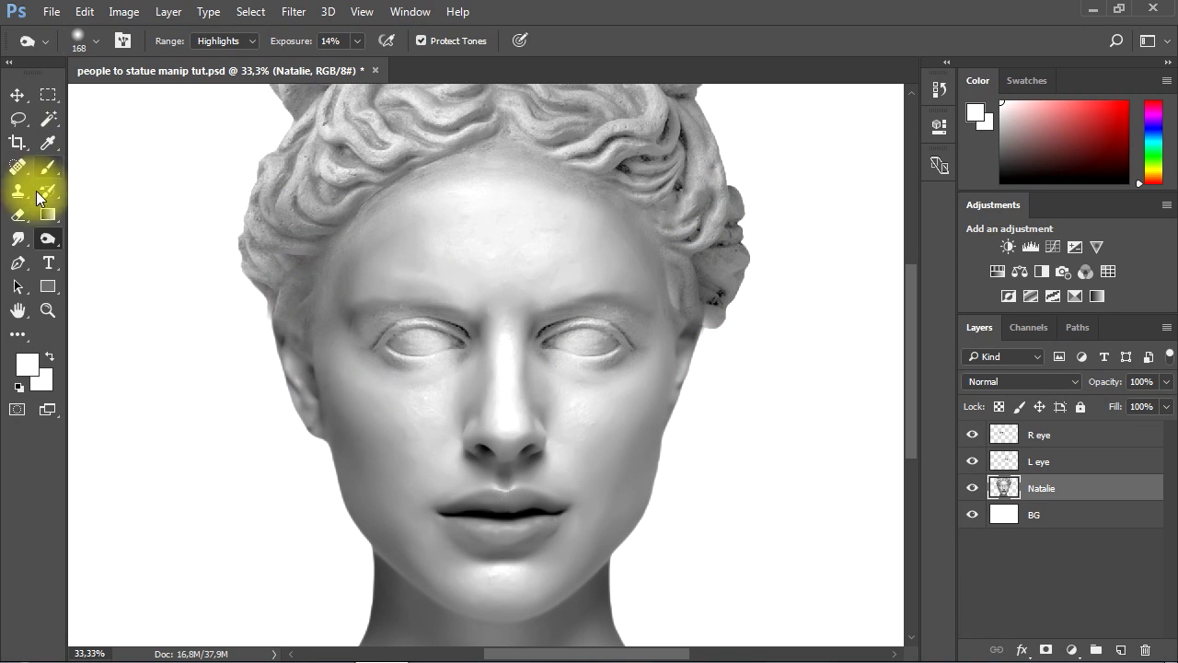
- Blend the hair-to-skin transitions at both temples using a 95 px content-aware Spot Healing Brush
{"action": "left_click_drag", "start_coordinate": [17, 168], "coordinate": [86, 163]}
{"action": "left_click_drag", "start_coordinate": [311, 279], "coordinate": [309, 309]}
{"action": "left_click", "coordinate": [368, 365]}
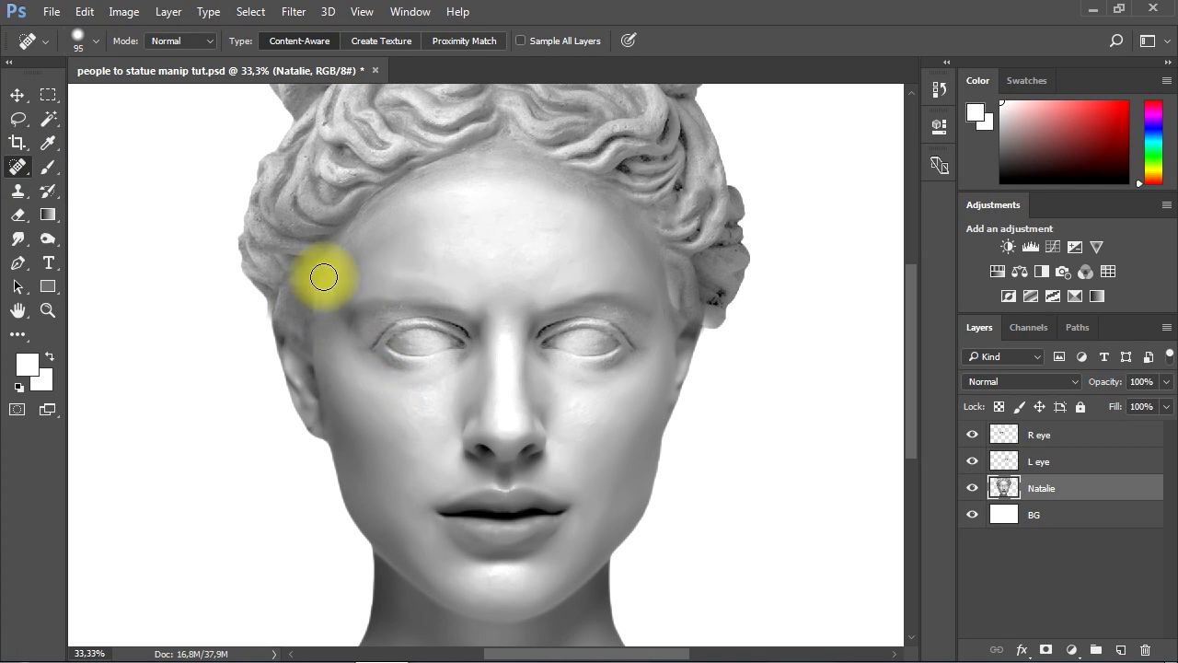
{"action": "left_click_drag", "start_coordinate": [675, 288], "coordinate": [682, 309]}
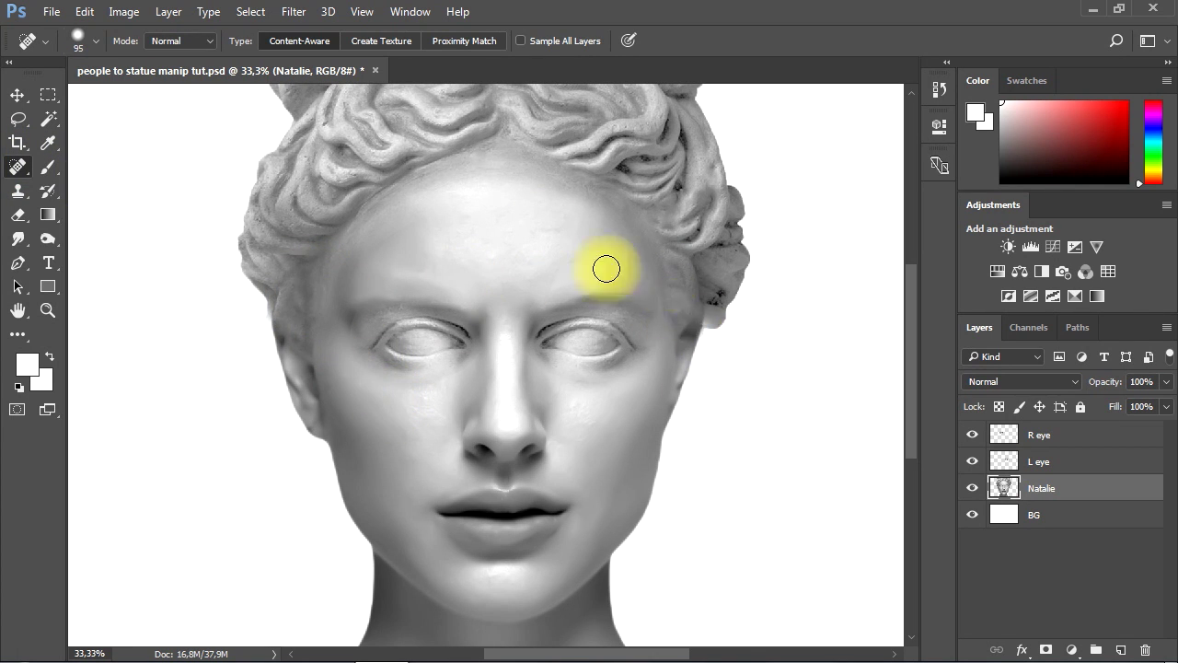
- Retouch the right-hand temple and forehead of the portrait layer with the Clone Stamp
{"action": "left_click", "coordinate": [18, 191]}
{"action": "left_click", "coordinate": [649, 284], "text": "ctrl"}
{"action": "left_click", "coordinate": [653, 305]}
{"action": "left_click_drag", "start_coordinate": [484, 256], "coordinate": [544, 282]}
- Set the Eraser to a 47 px brush at 64% opacity for cleaning up the portrait layer
{"action": "right_click", "coordinate": [19, 214]}
{"action": "left_click", "coordinate": [74, 214]}
{"action": "left_click_drag", "start_coordinate": [155, 345], "coordinate": [239, 327]}
{"action": "left_click", "coordinate": [96, 40]}
{"action": "left_click", "coordinate": [129, 100]}
{"action": "left_click", "coordinate": [169, 139]}
{"action": "left_click_drag", "start_coordinate": [314, 42], "coordinate": [341, 96]}
{"action": "scroll", "coordinate": [737, 413], "scroll_direction": "right", "scroll_amount": 3}
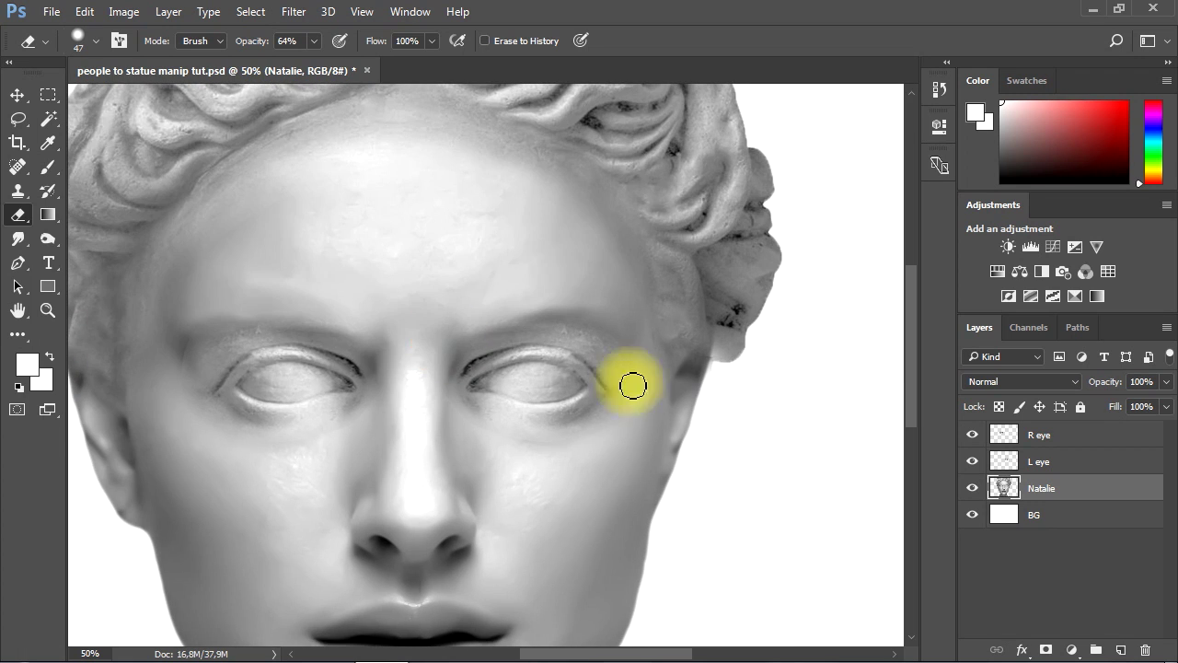
- Clone nearby tones over the remaining flaws on the statue face with an 81 px Clone Stamp at 26% opacity
{"action": "left_click", "coordinate": [17, 190]}
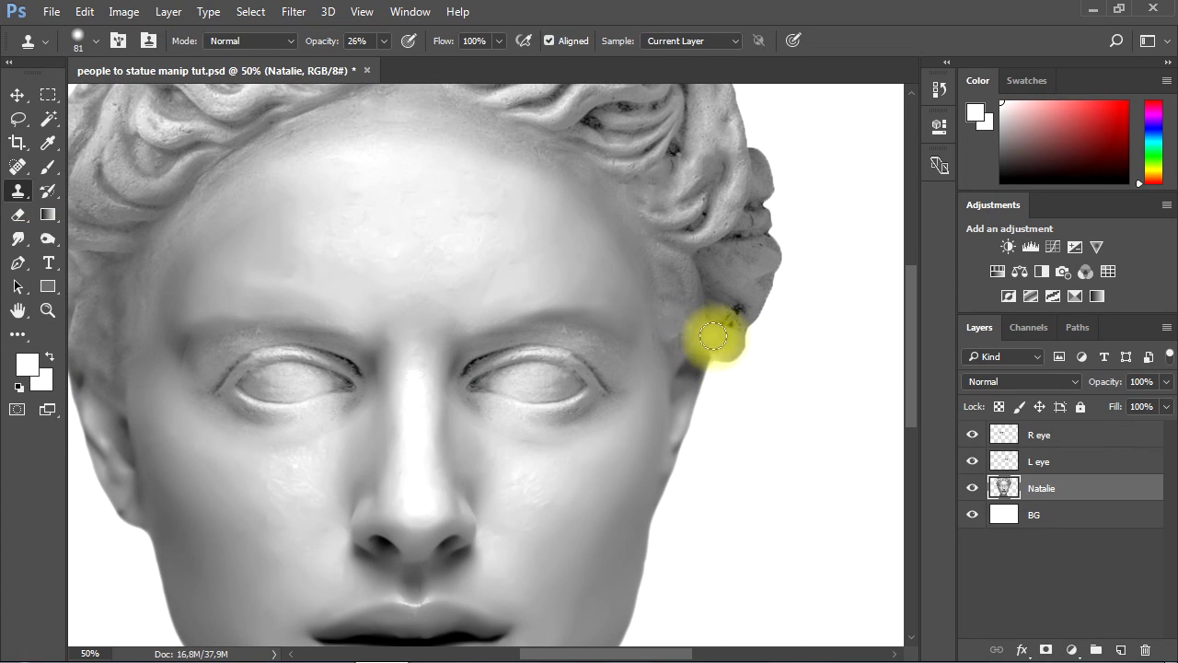
{"action": "left_click", "coordinate": [397, 268], "text": "alt"}
{"action": "left_click", "coordinate": [455, 336], "text": "alt"}
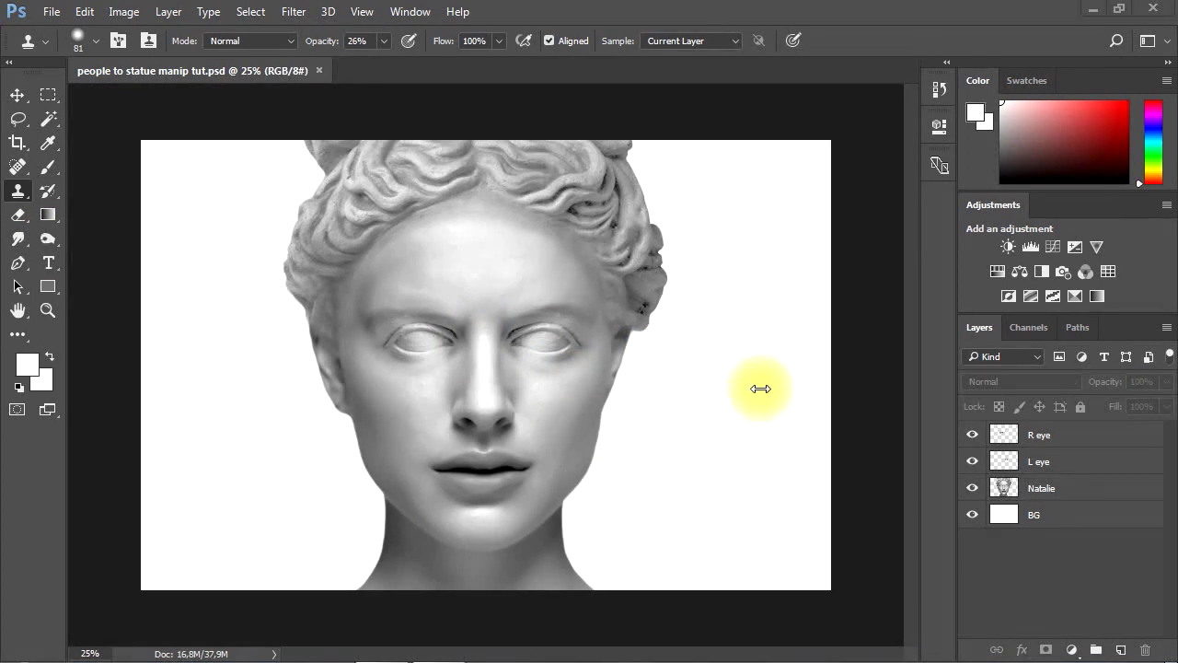
- Place wall-texture.jpg from the tutorial folder as the top layer and enlarge it to cover the whole canvas
{"action": "left_click", "coordinate": [18, 94]}
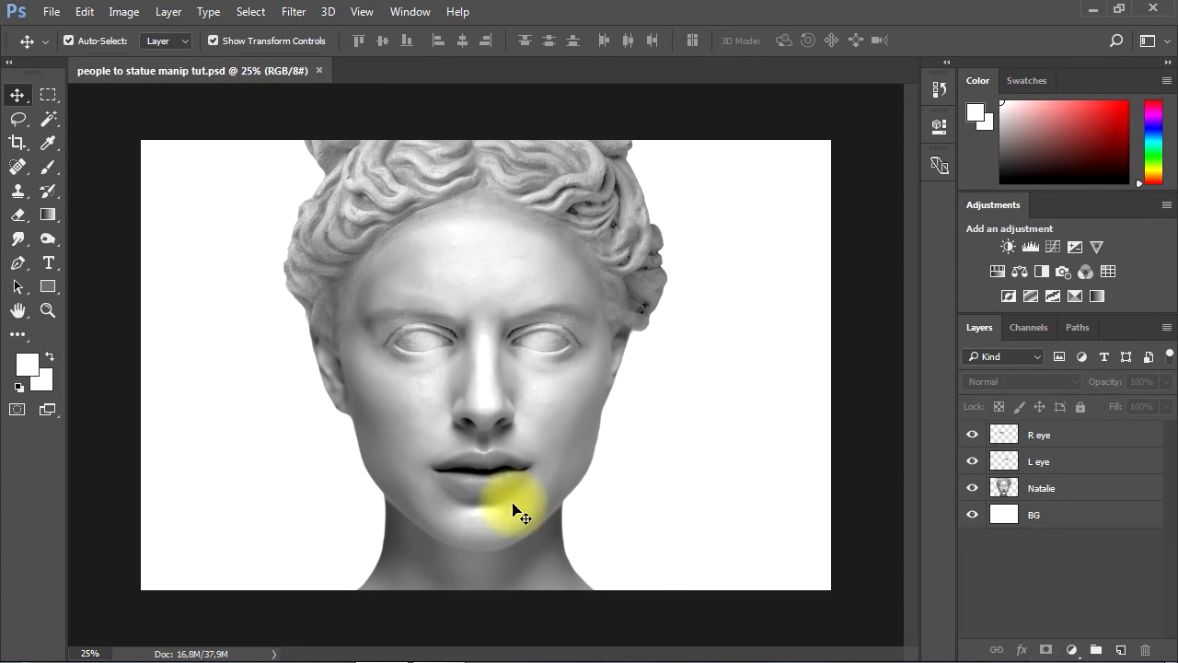
{"action": "left_click", "coordinate": [446, 642]}
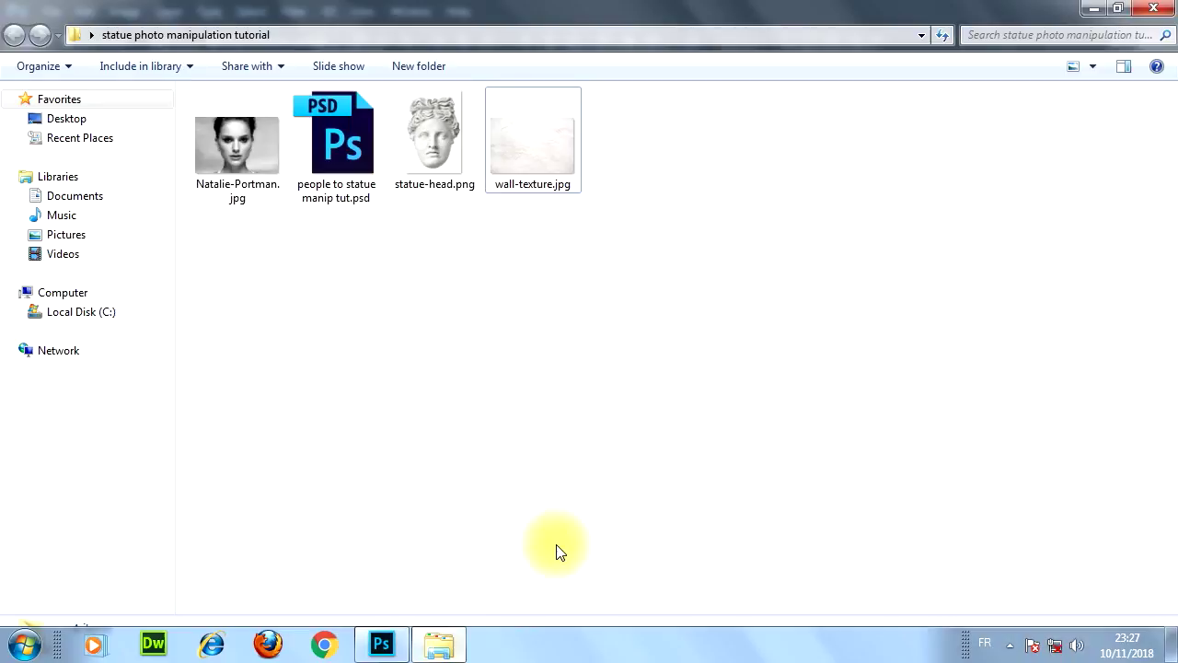
{"action": "left_click", "coordinate": [527, 168]}
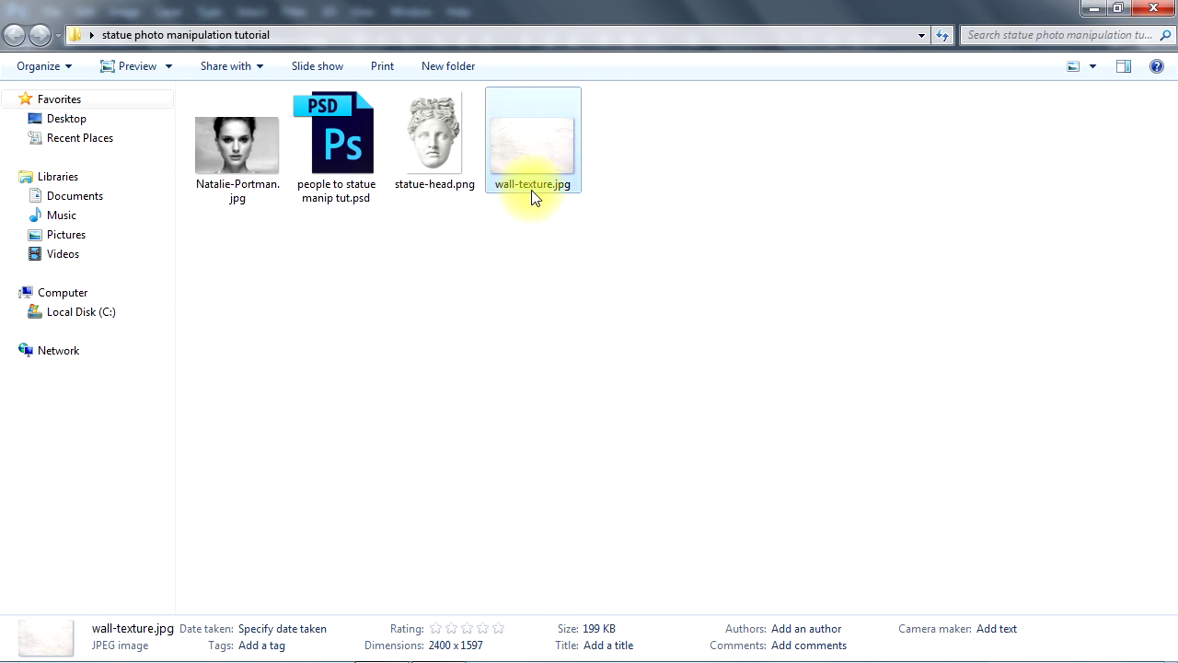
{"action": "left_click_drag", "start_coordinate": [553, 178], "coordinate": [532, 400]}
{"action": "left_click_drag", "start_coordinate": [551, 322], "coordinate": [800, 86]}
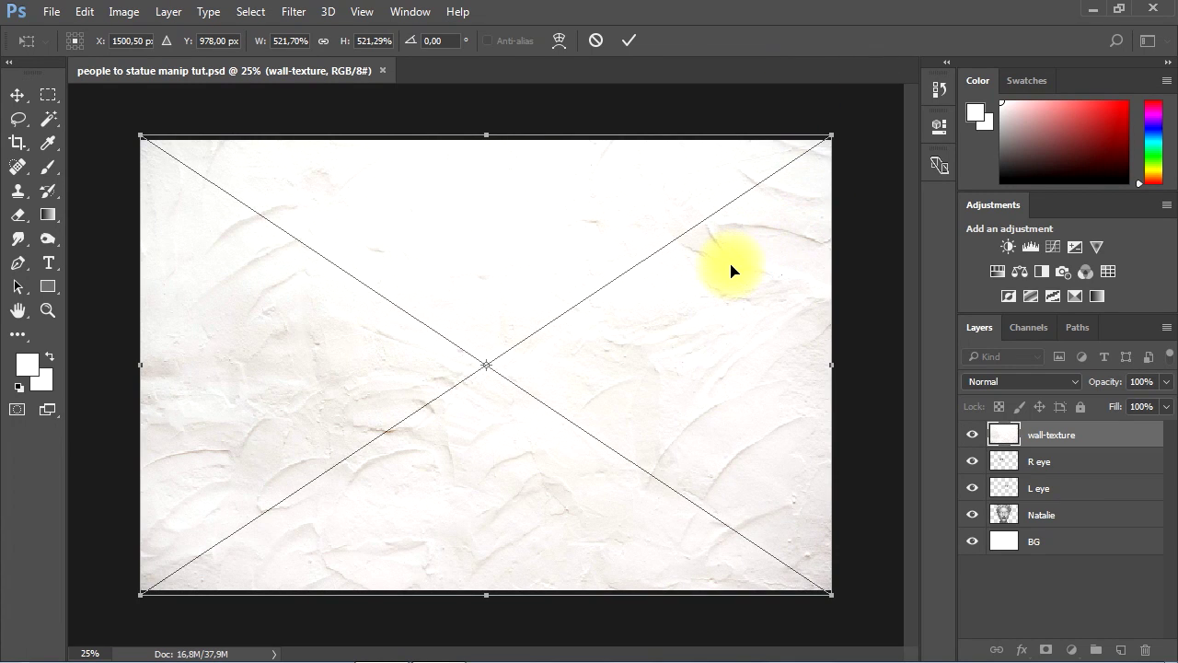
{"action": "key", "text": "Return"}
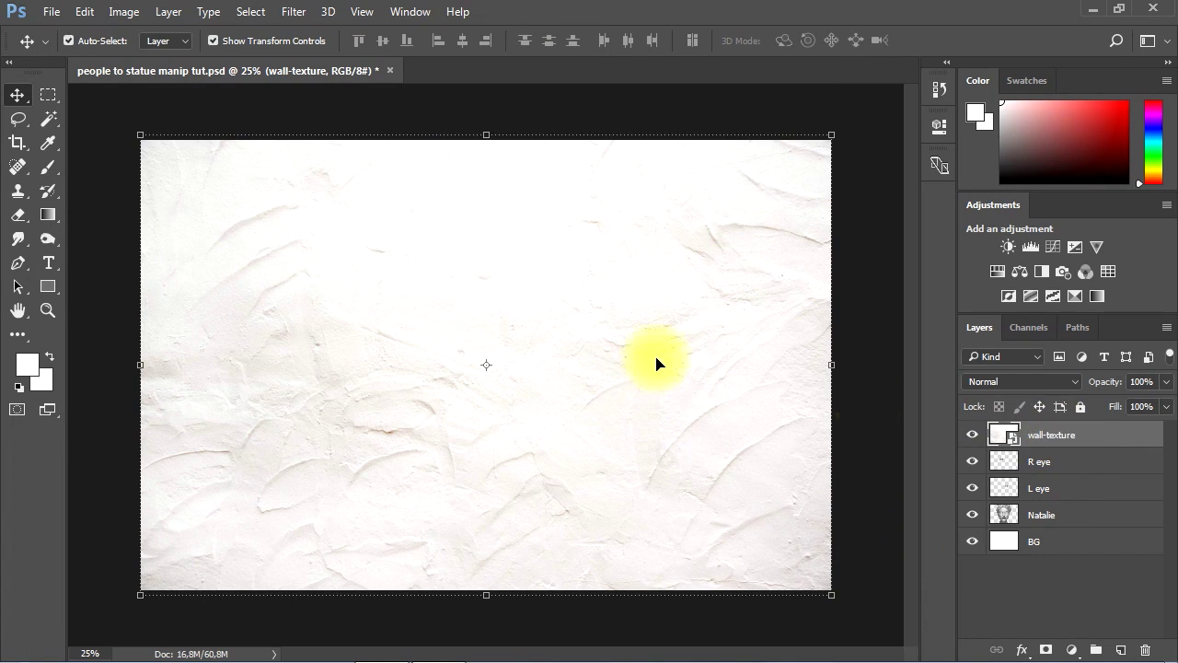
- Rasterize the wall-texture layer and desaturate it with a Hue/Saturation adjustment
{"action": "right_click", "coordinate": [1049, 432]}
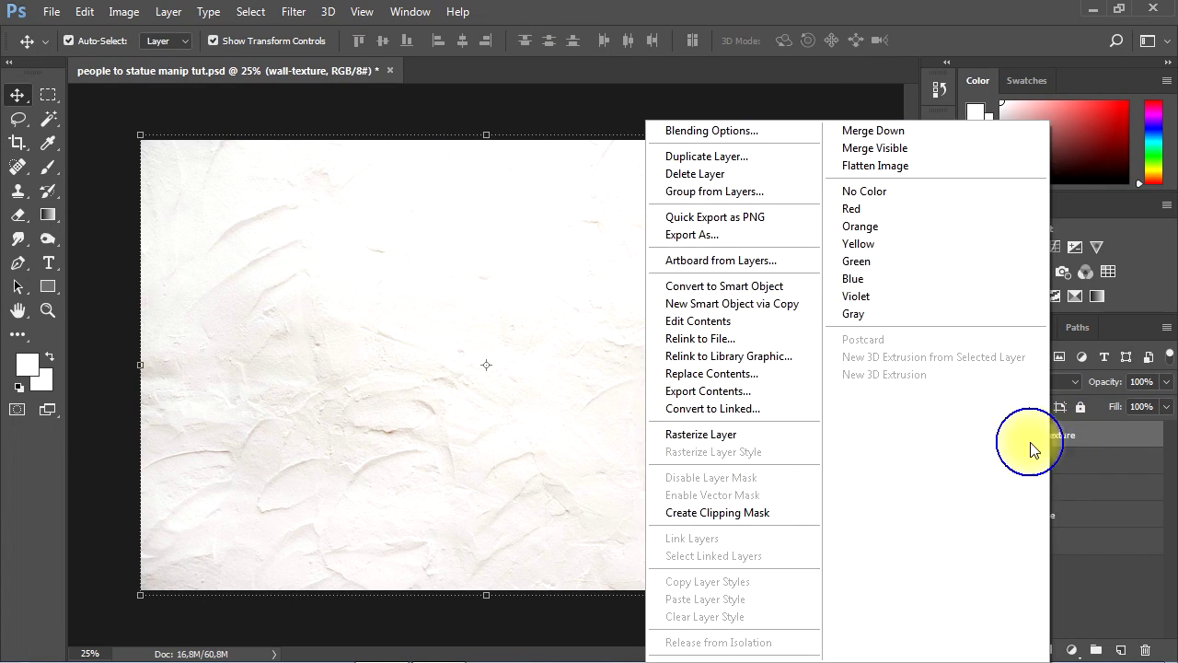
{"action": "left_click", "coordinate": [704, 437]}
{"action": "left_click", "coordinate": [124, 12]}
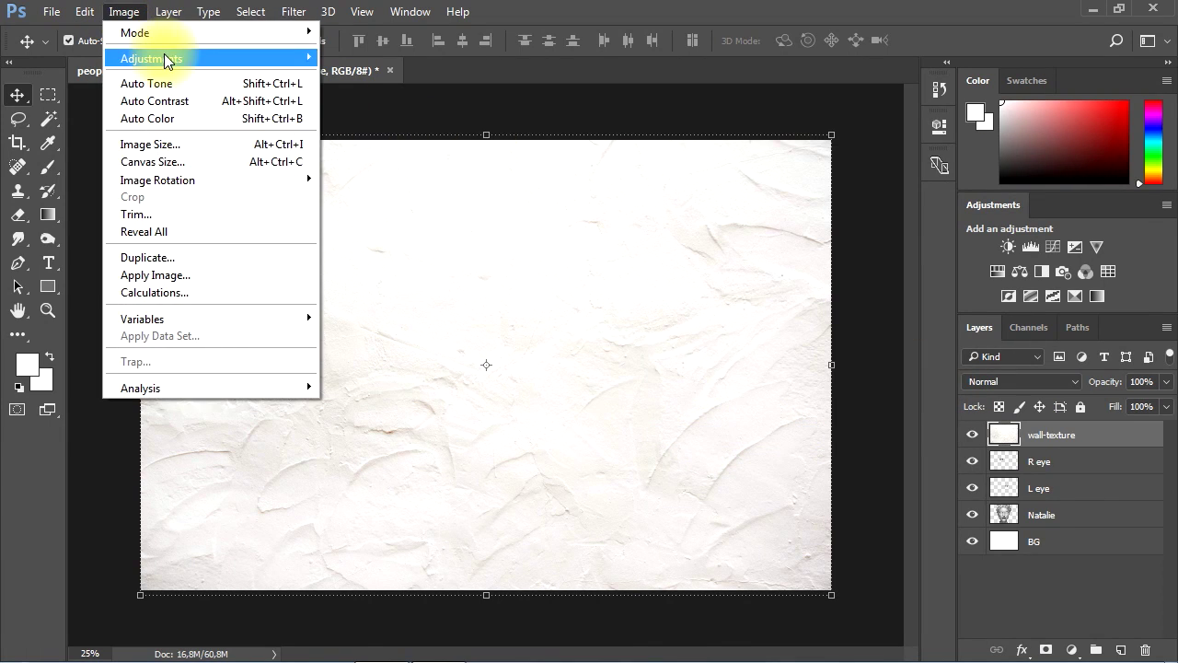
{"action": "mouse_move", "coordinate": [166, 63]}
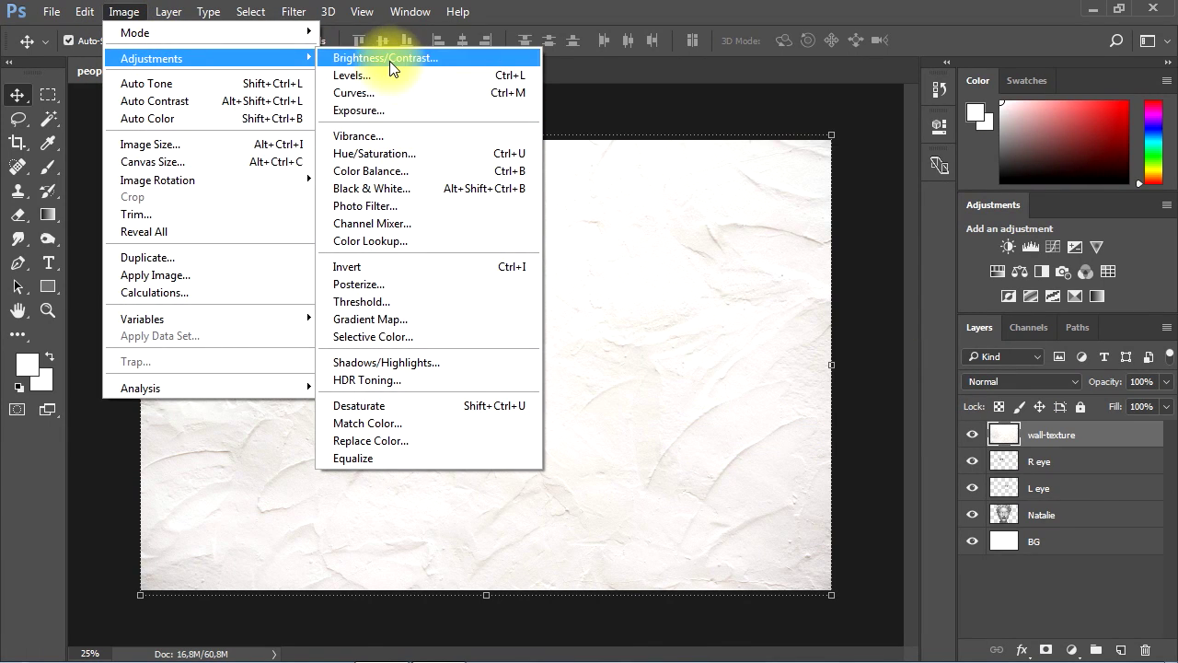
{"action": "left_click", "coordinate": [361, 154]}
{"action": "left_click_drag", "start_coordinate": [864, 340], "coordinate": [716, 334]}
{"action": "left_click", "coordinate": [1068, 214]}
- Set the wall-texture layer's blend mode to Multiply
{"action": "left_click", "coordinate": [1059, 383]}
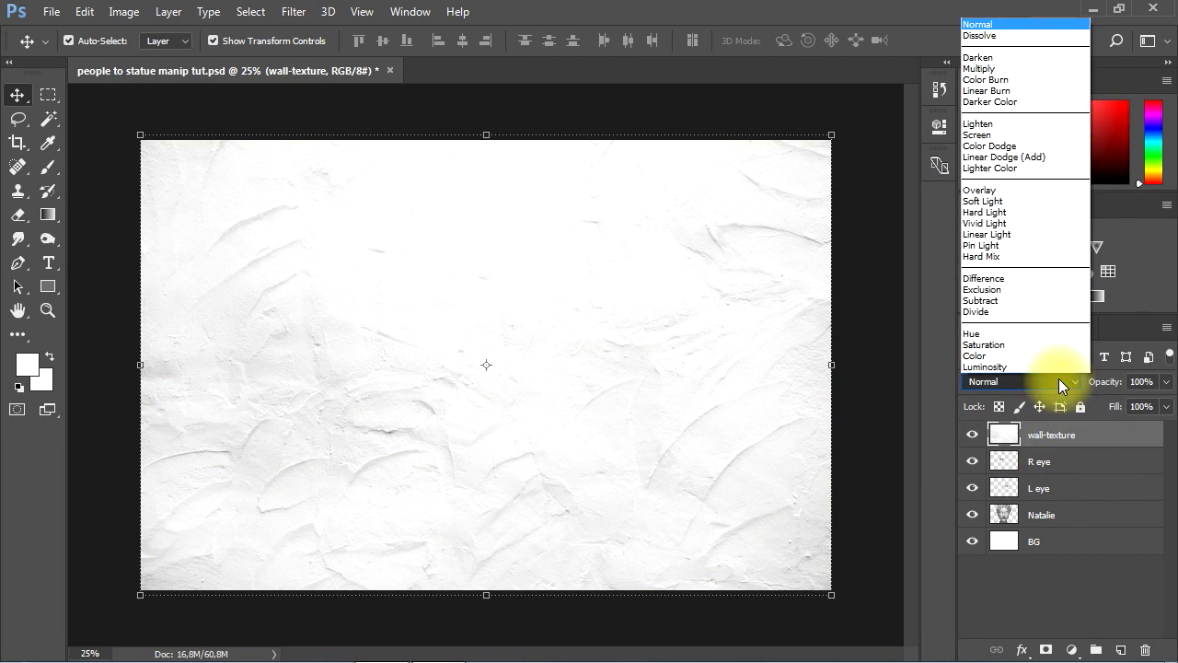
{"action": "left_click", "coordinate": [1008, 69]}
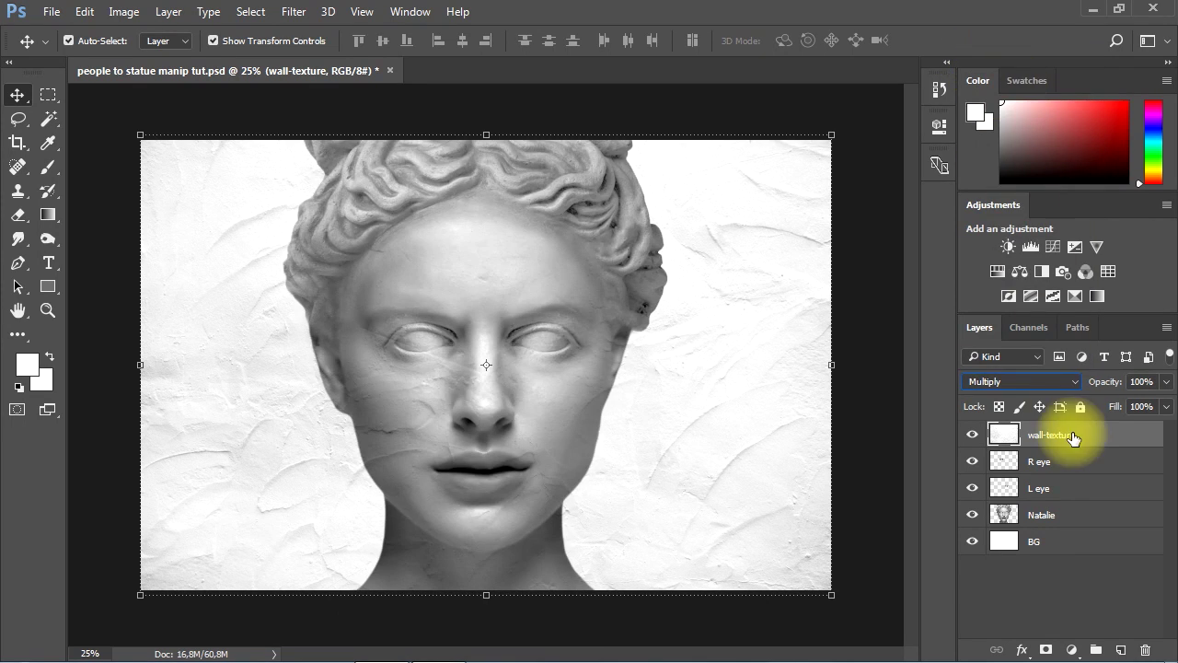
{"action": "mouse_move", "coordinate": [1052, 433]}
{"action": "left_mouse_down"}
{"action": "mouse_move", "coordinate": [1057, 505]}
{"action": "mouse_move", "coordinate": [1065, 487]}
{"action": "mouse_move", "coordinate": [1040, 487]}
{"action": "mouse_move", "coordinate": [1052, 441]}
{"action": "left_mouse_up"}
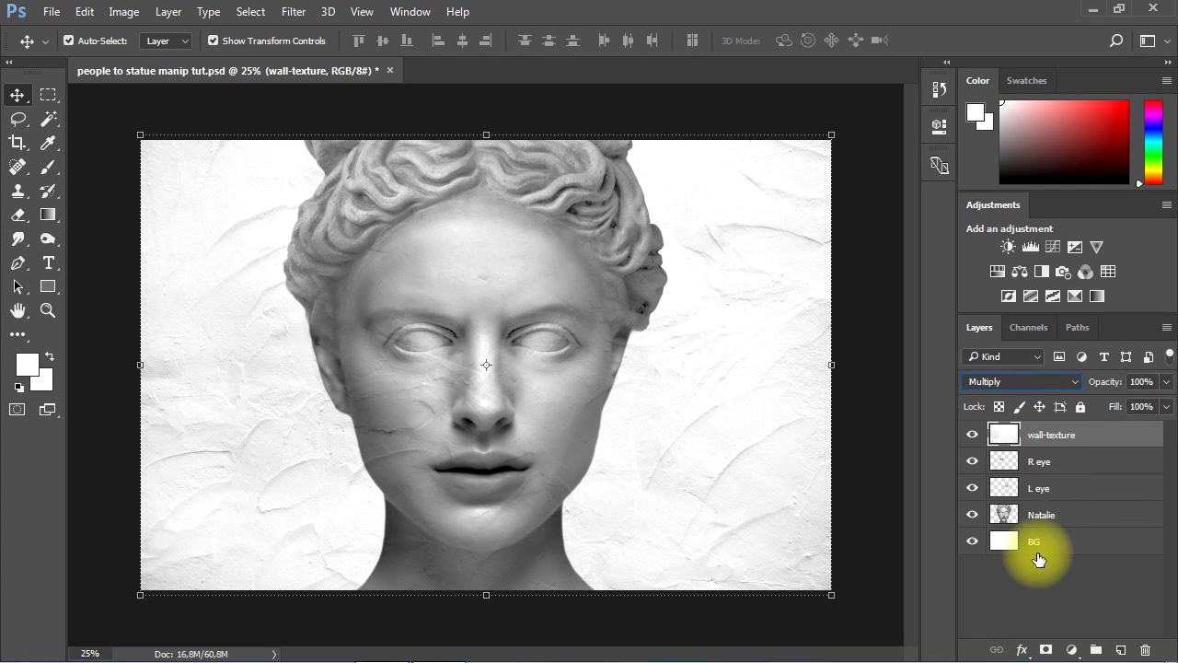
- Scale down the wall texture and shift it toward the right so its cracks fall across the statue face
{"action": "left_click_drag", "start_coordinate": [834, 136], "coordinate": [797, 137]}
{"action": "left_click_drag", "start_coordinate": [644, 286], "coordinate": [672, 280]}
{"action": "left_click_drag", "start_coordinate": [731, 354], "coordinate": [819, 359]}
{"action": "key", "text": "Return"}
- Load the Natalie layer's outline as a selection, invert it, delete the wall texture outside the statue and deselect
{"action": "left_click", "coordinate": [1029, 518]}
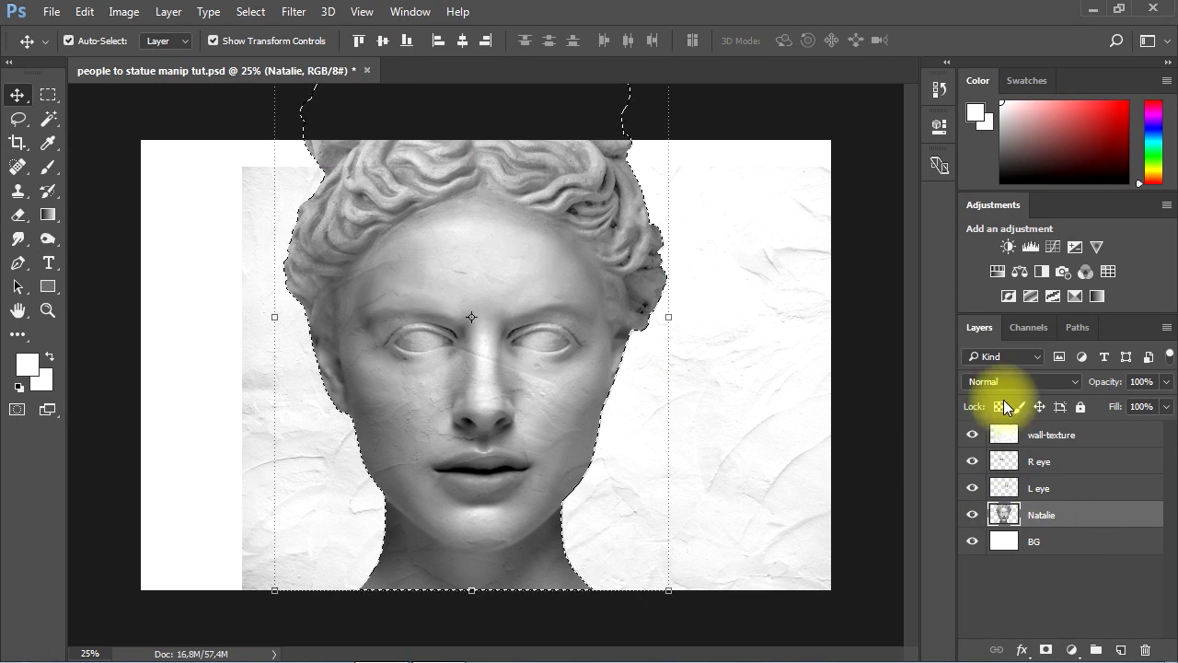
{"action": "left_click", "coordinate": [1038, 436]}
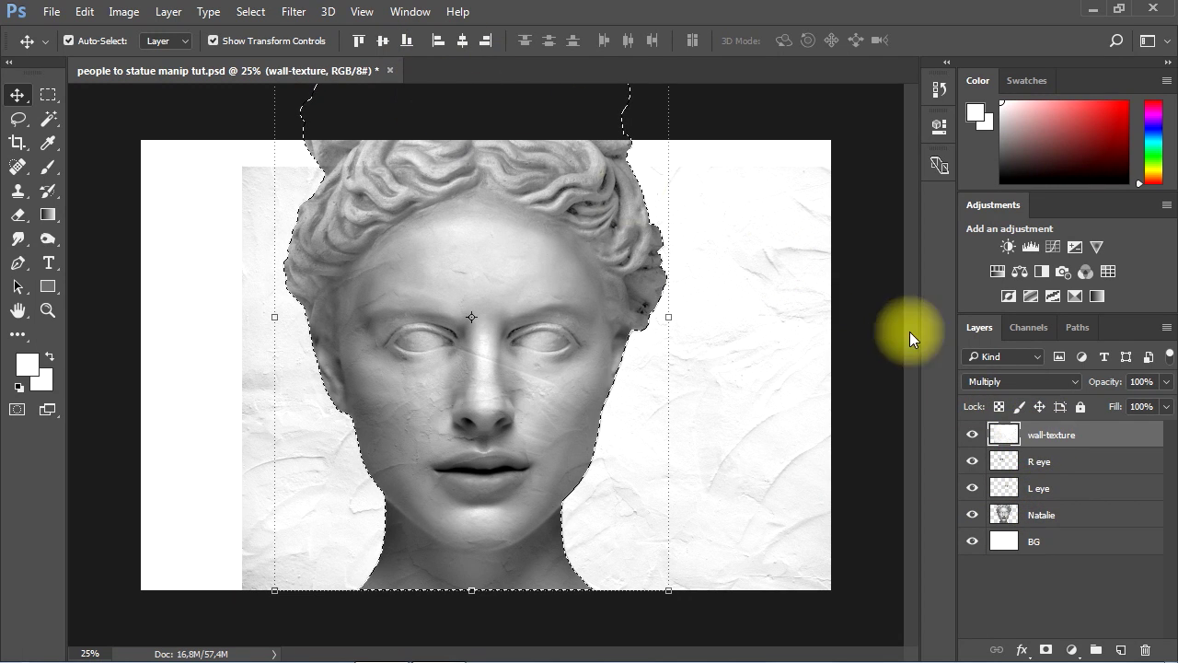
{"action": "left_click", "coordinate": [252, 12]}
{"action": "left_click", "coordinate": [272, 83]}
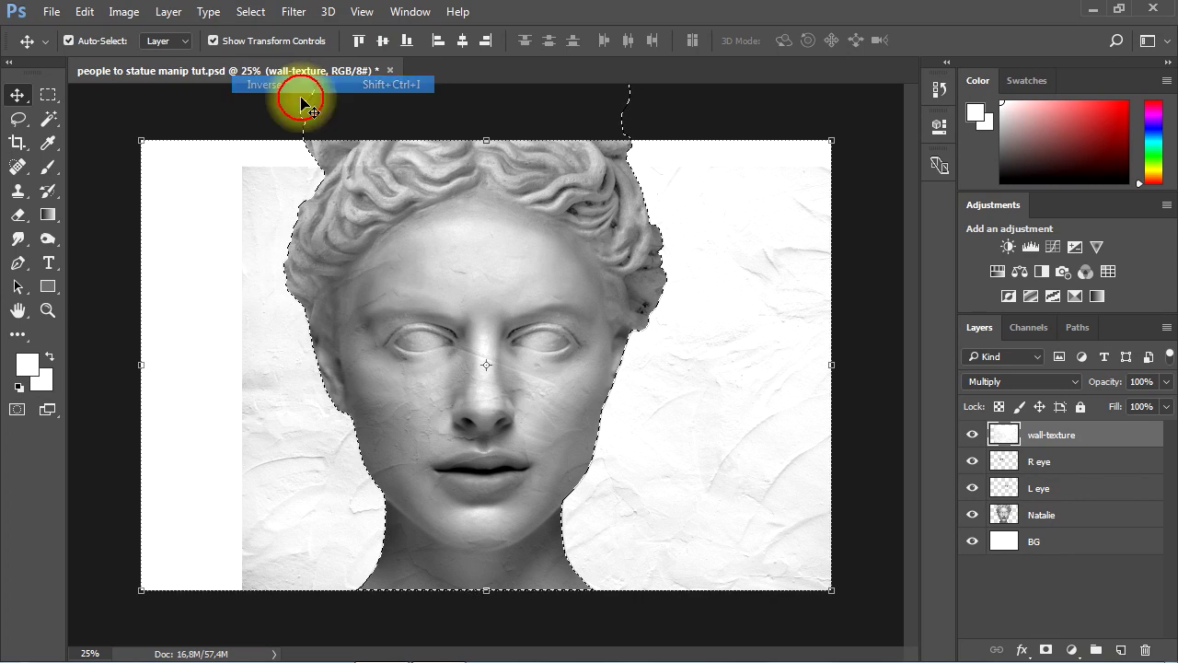
{"action": "key", "text": "Delete"}
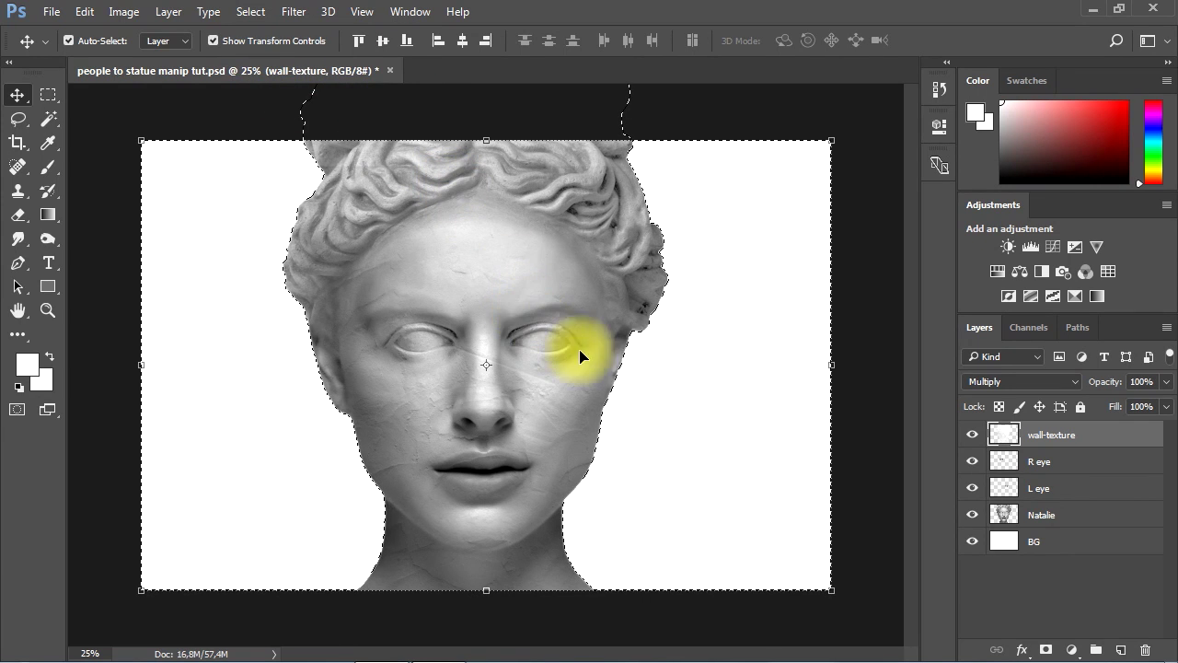
{"action": "key", "text": "ctrl"}
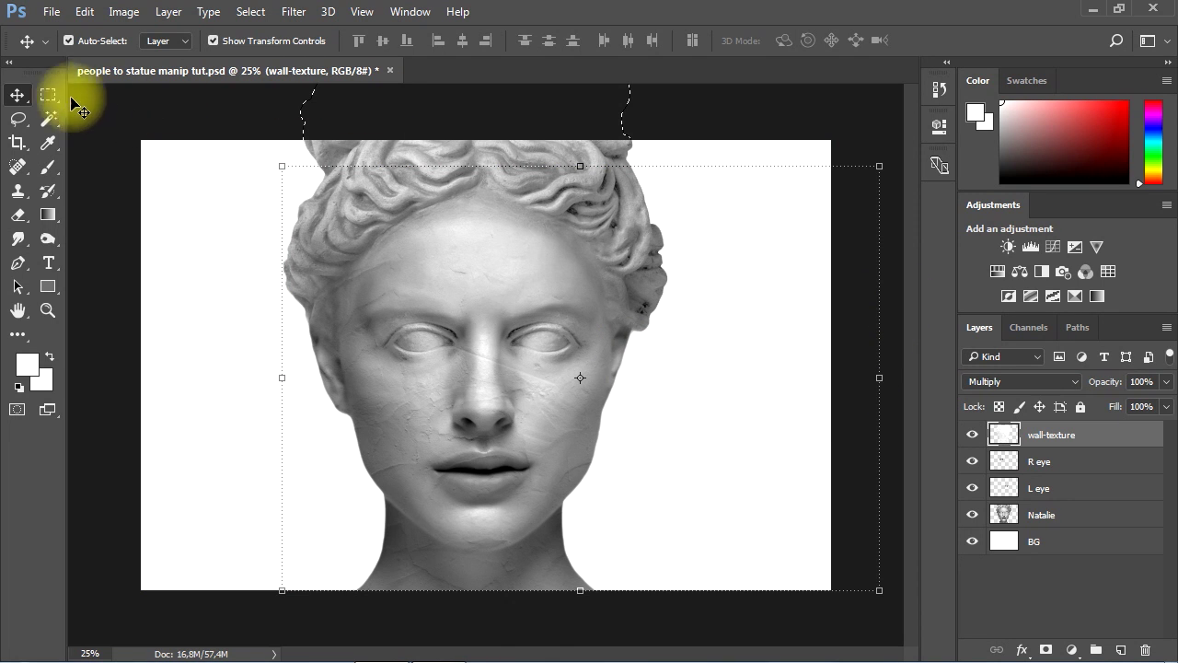
{"action": "left_click", "coordinate": [132, 105]}
- Strengthen the wall-texture layer's cracks with the Camera Raw Filter, using a Dehaze amount of +38
{"action": "left_click", "coordinate": [456, 349]}
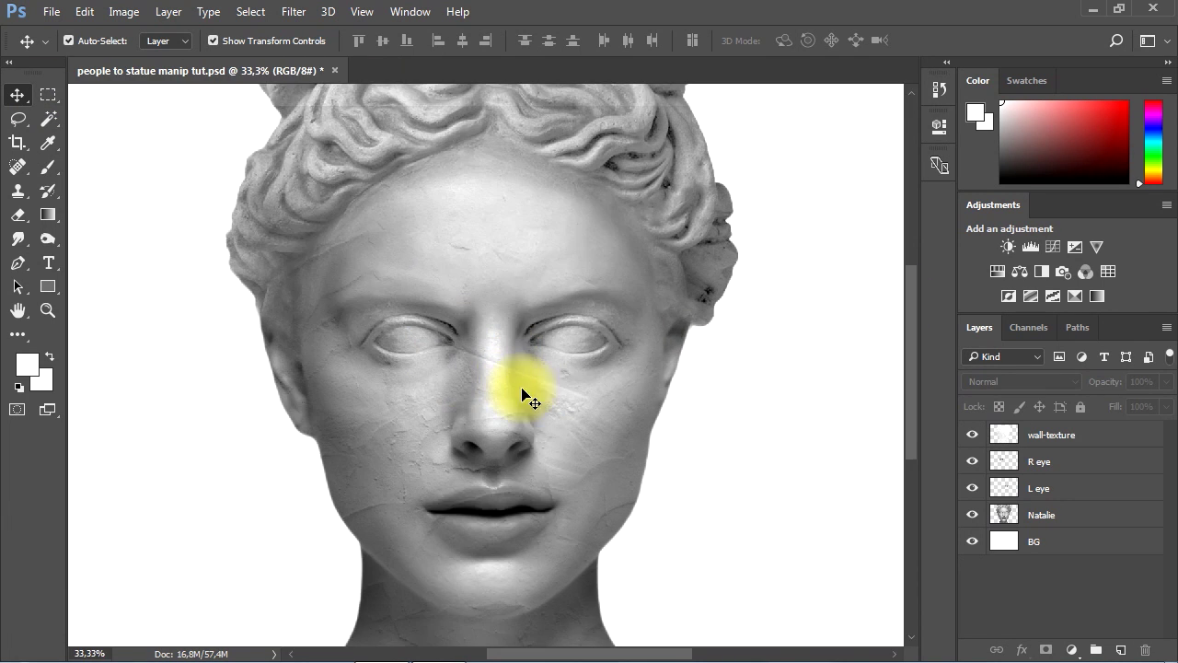
{"action": "left_click", "coordinate": [528, 439]}
{"action": "left_click", "coordinate": [1048, 434]}
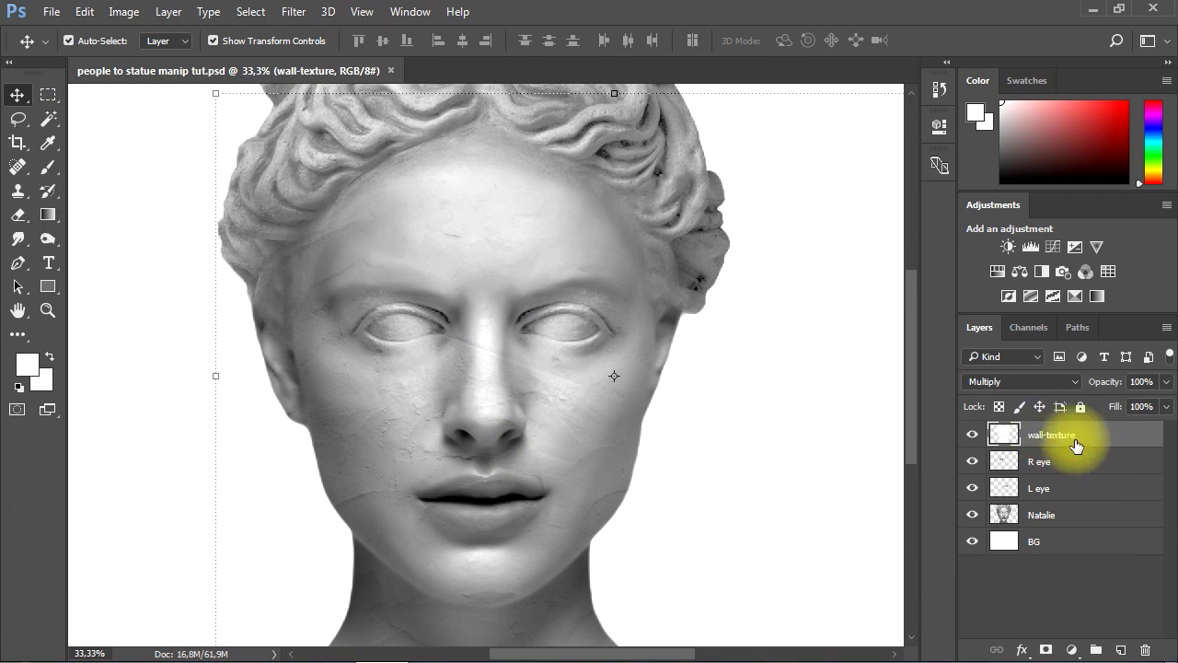
{"action": "left_click", "coordinate": [292, 13]}
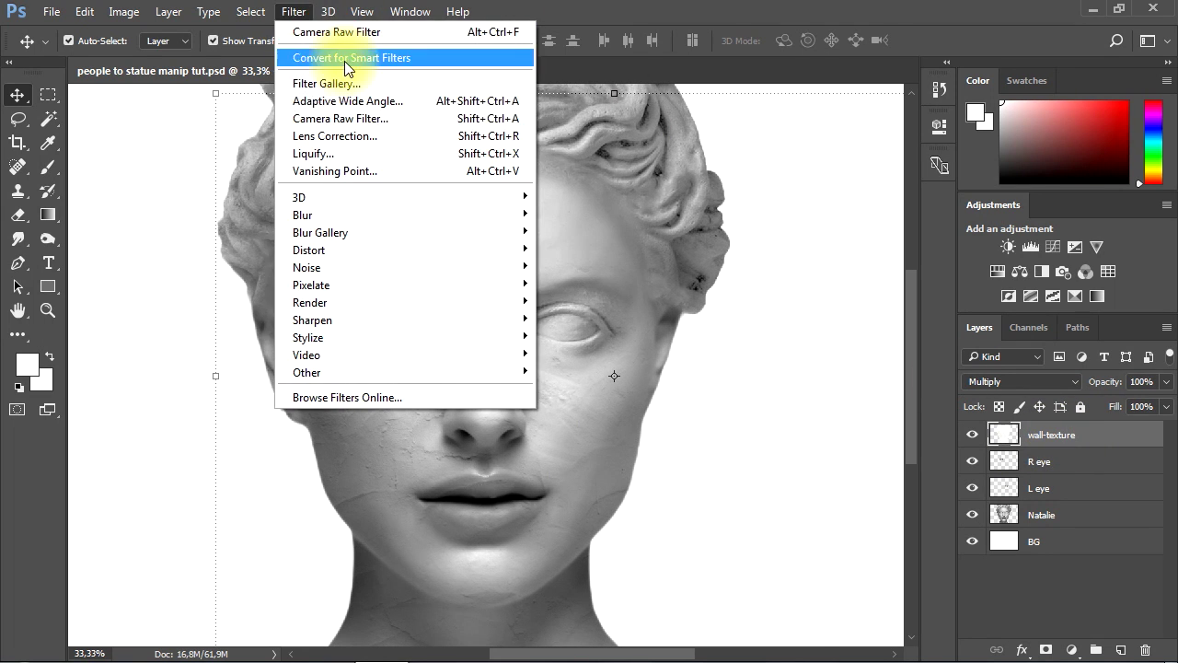
{"action": "left_click", "coordinate": [341, 119]}
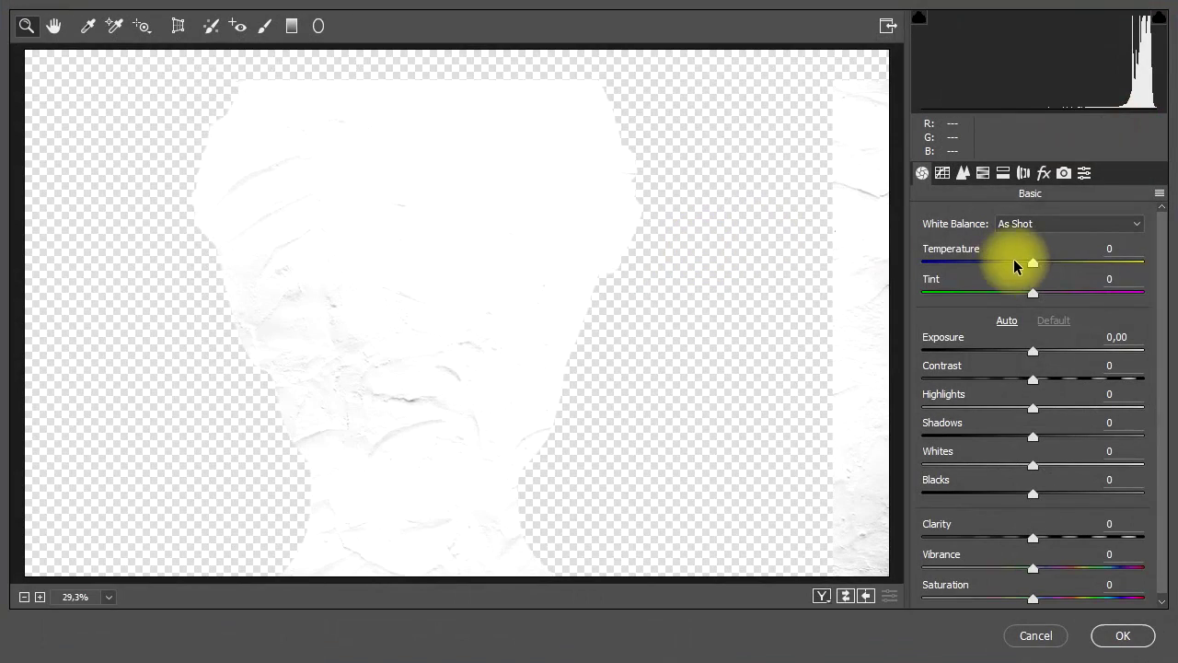
{"action": "left_click", "coordinate": [1042, 175]}
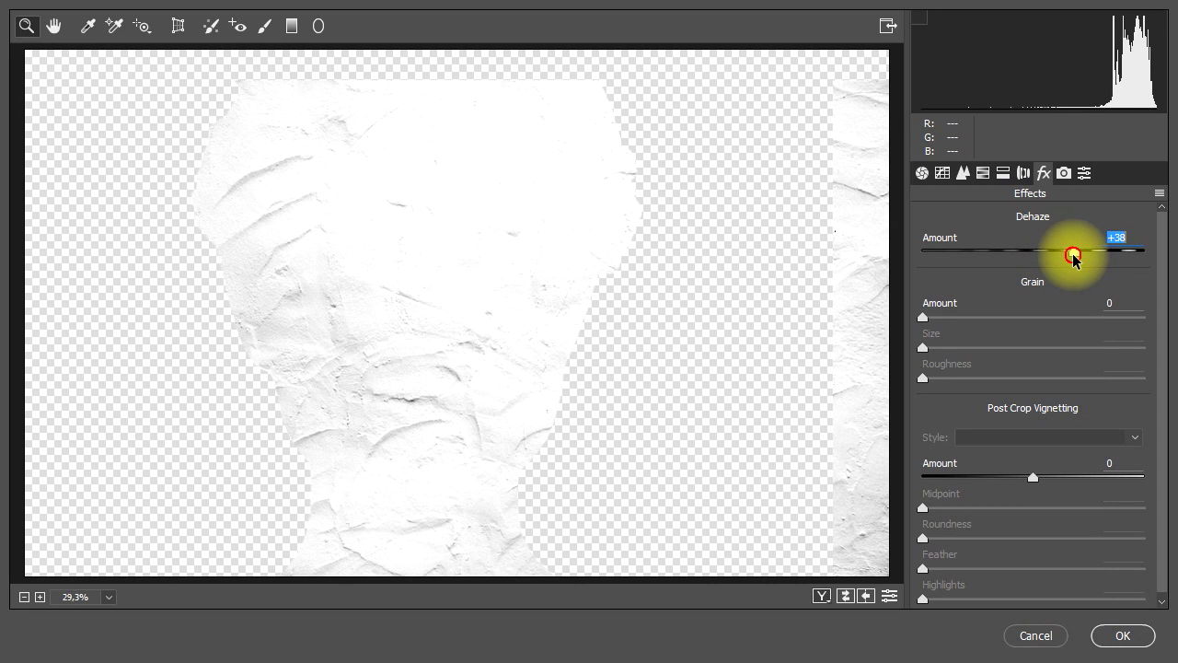
{"action": "left_click", "coordinate": [1120, 636]}
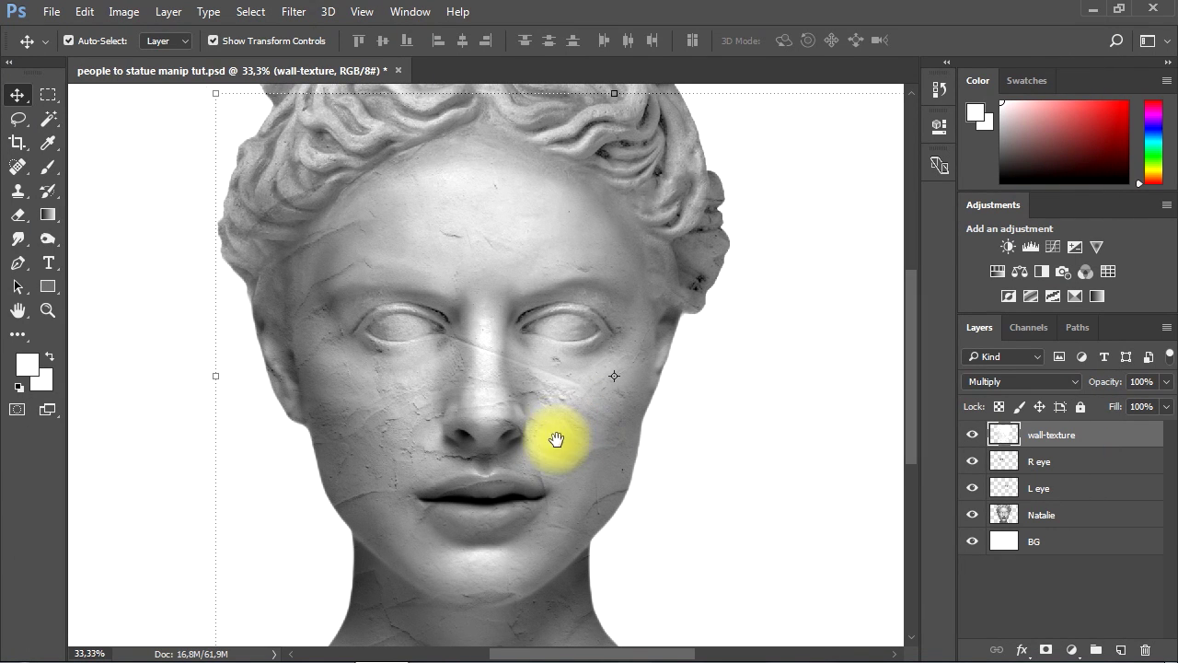
- Lightly erase the wall texture over the hair, hairline and nose bridge with a 143 px Eraser at 27% opacity
{"action": "mouse_move", "coordinate": [552, 442]}
{"action": "left_mouse_down"}
{"action": "mouse_move", "coordinate": [552, 408]}
{"action": "mouse_move", "coordinate": [560, 448]}
{"action": "left_mouse_up"}
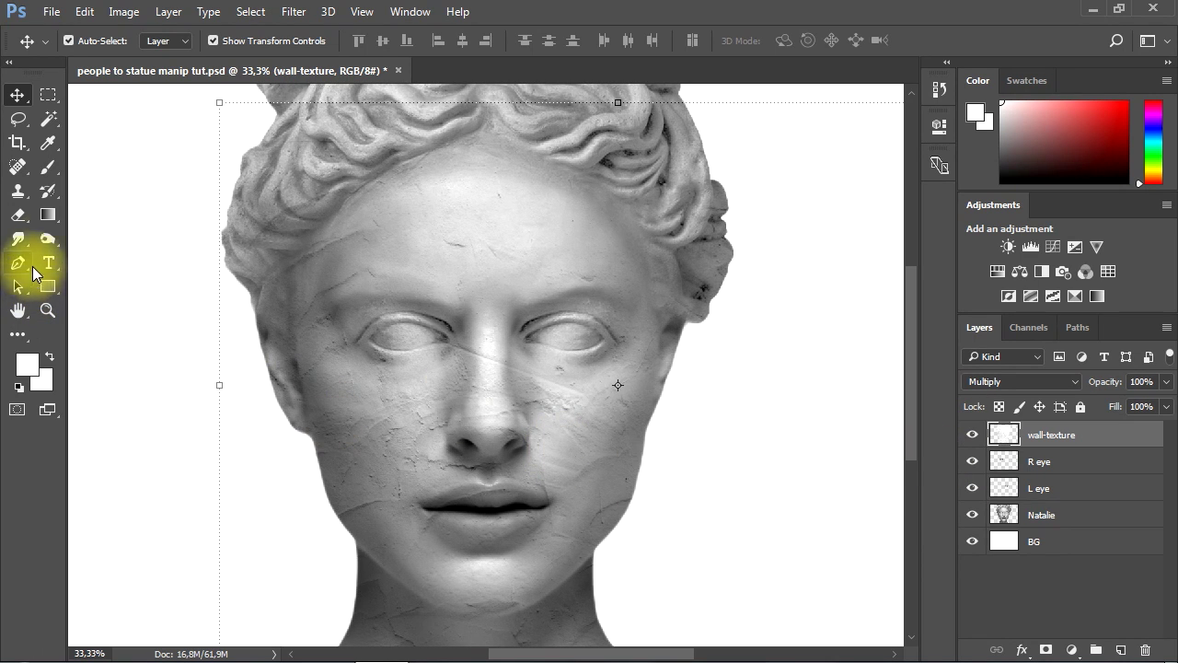
{"action": "left_click", "coordinate": [21, 224]}
{"action": "left_click", "coordinate": [237, 213]}
{"action": "left_click", "coordinate": [96, 41]}
{"action": "left_click", "coordinate": [174, 98]}
{"action": "left_click", "coordinate": [313, 41]}
{"action": "left_click", "coordinate": [318, 309]}
{"action": "left_click", "coordinate": [425, 195]}
{"action": "left_click_drag", "start_coordinate": [332, 91], "coordinate": [304, 183]}
{"action": "left_click_drag", "start_coordinate": [602, 192], "coordinate": [654, 160]}
{"action": "left_click", "coordinate": [366, 289]}
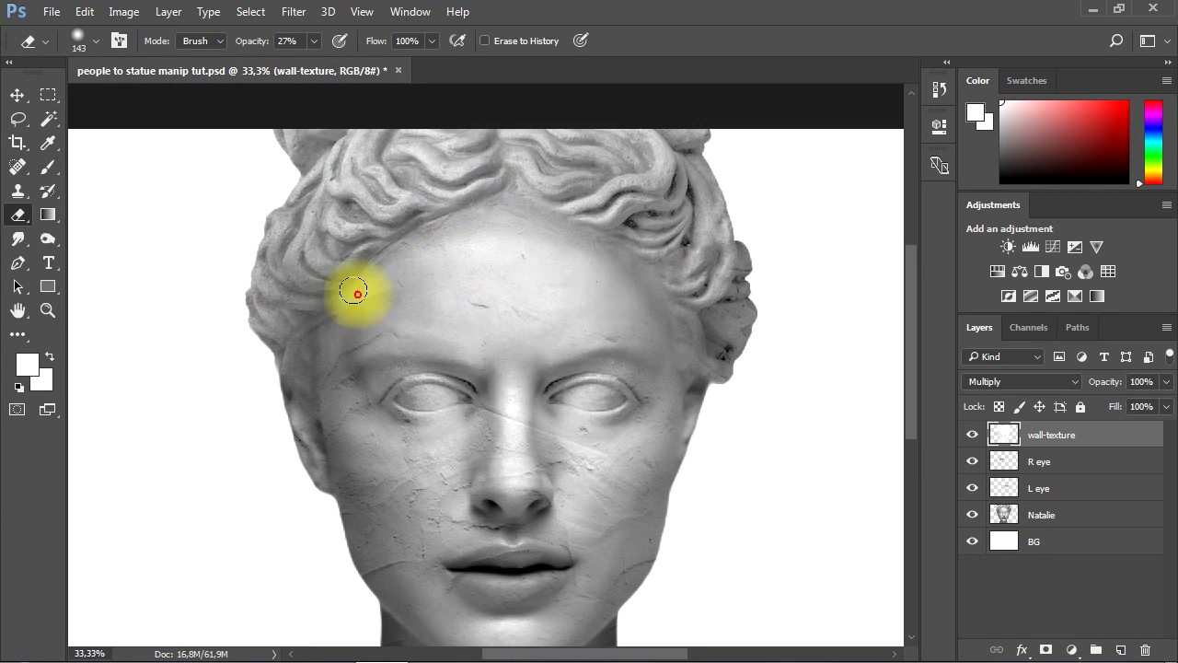
{"action": "left_click", "coordinate": [292, 352]}
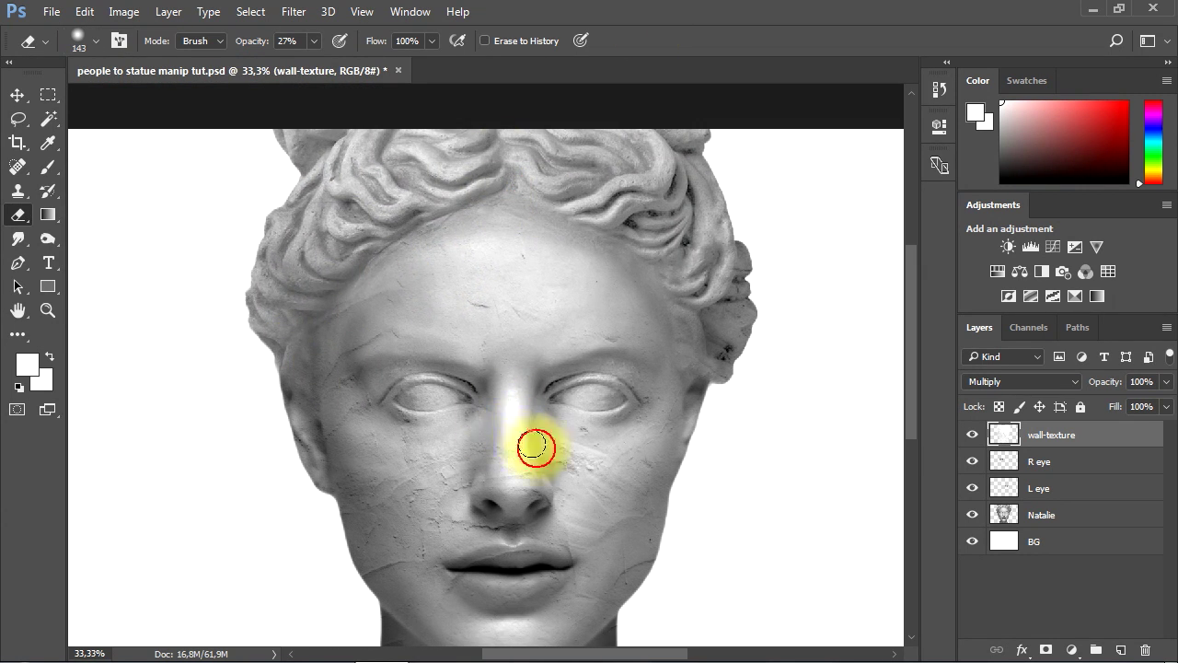
- Soften the wall texture around the mouth and lower face with the same Eraser
{"action": "scroll", "coordinate": [526, 486], "scroll_direction": "down", "scroll_amount": 2}
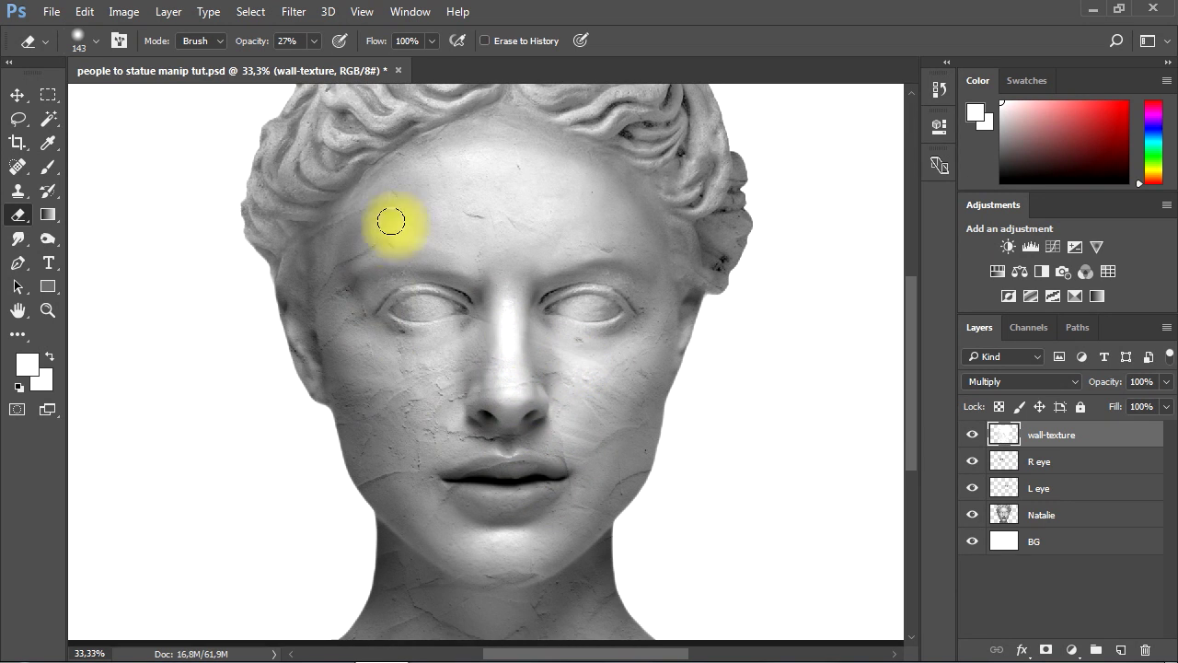
{"action": "scroll", "coordinate": [478, 386], "scroll_direction": "down", "scroll_amount": 1}
{"action": "mouse_move", "coordinate": [520, 442]}
{"action": "left_mouse_down"}
{"action": "mouse_move", "coordinate": [482, 435]}
{"action": "mouse_move", "coordinate": [578, 430]}
{"action": "left_mouse_up"}
{"action": "scroll", "coordinate": [500, 481], "scroll_direction": "down", "scroll_amount": 1}
{"action": "scroll", "coordinate": [530, 387], "scroll_direction": "up", "scroll_amount": 1}
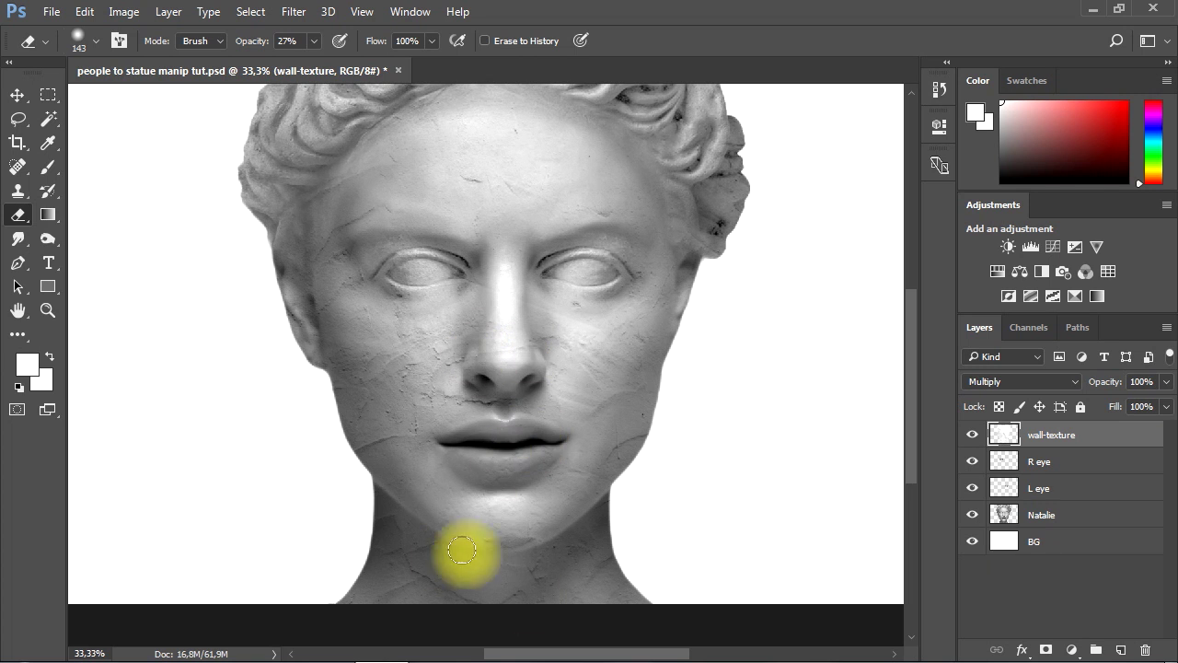
{"action": "scroll", "coordinate": [460, 442], "scroll_direction": "up", "scroll_amount": 3}
{"action": "scroll", "coordinate": [479, 359], "scroll_direction": "down", "scroll_amount": 2}
{"action": "left_click", "coordinate": [611, 419]}
- Burn the highlights on the Natalie layer's nose, forehead and cheeks with a 130 px brush at 5% exposure
{"action": "left_click", "coordinate": [1031, 518]}
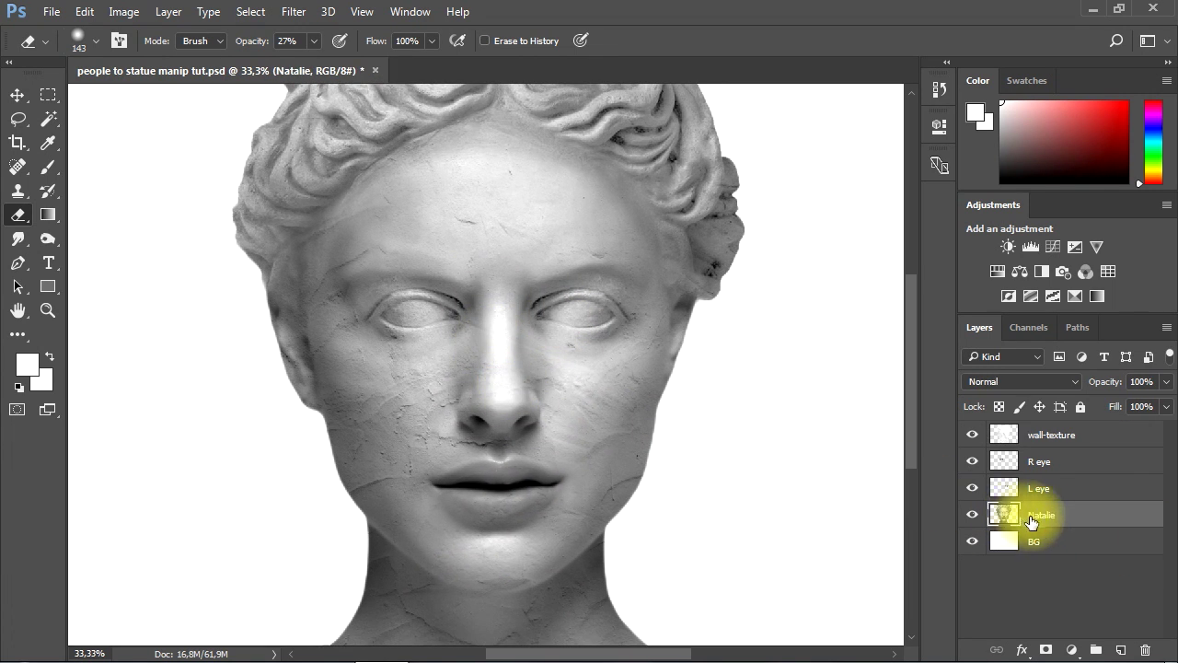
{"action": "left_click", "coordinate": [51, 241]}
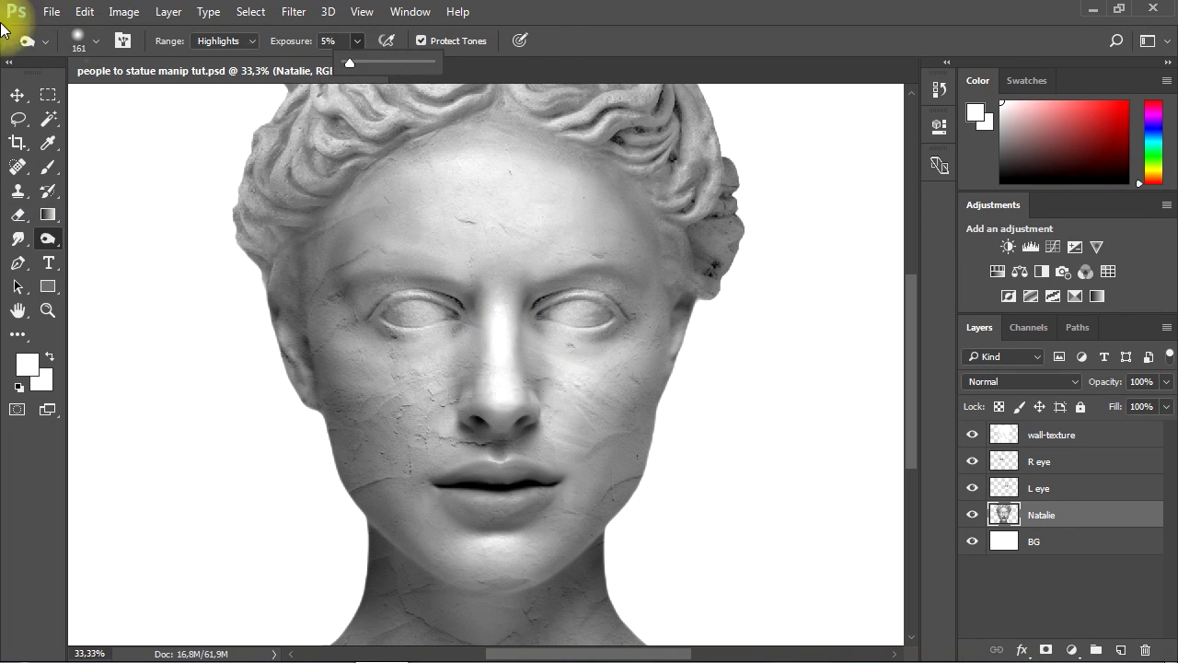
{"action": "left_click", "coordinate": [96, 40]}
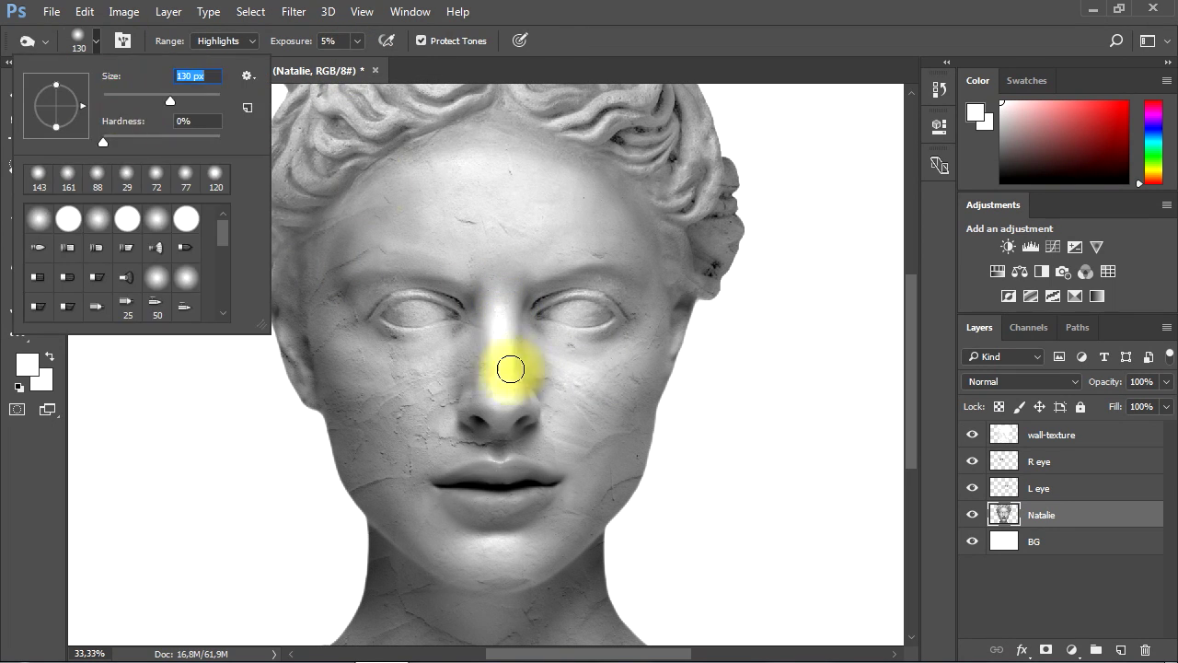
{"action": "left_click_drag", "start_coordinate": [510, 368], "coordinate": [500, 321]}
{"action": "mouse_move", "coordinate": [548, 422]}
{"action": "left_mouse_down"}
{"action": "mouse_move", "coordinate": [503, 398]}
{"action": "mouse_move", "coordinate": [503, 466]}
{"action": "mouse_move", "coordinate": [453, 421]}
{"action": "left_mouse_up"}
{"action": "left_click", "coordinate": [496, 162]}
{"action": "mouse_move", "coordinate": [380, 240]}
{"action": "left_mouse_down"}
{"action": "mouse_move", "coordinate": [285, 334]}
{"action": "mouse_move", "coordinate": [342, 395]}
{"action": "mouse_move", "coordinate": [645, 378]}
{"action": "left_mouse_up"}
{"action": "mouse_move", "coordinate": [483, 362]}
{"action": "left_mouse_down"}
{"action": "mouse_move", "coordinate": [492, 544]}
{"action": "mouse_move", "coordinate": [452, 539]}
{"action": "mouse_move", "coordinate": [505, 538]}
{"action": "mouse_move", "coordinate": [475, 449]}
{"action": "mouse_move", "coordinate": [509, 402]}
{"action": "mouse_move", "coordinate": [556, 440]}
{"action": "left_mouse_up"}
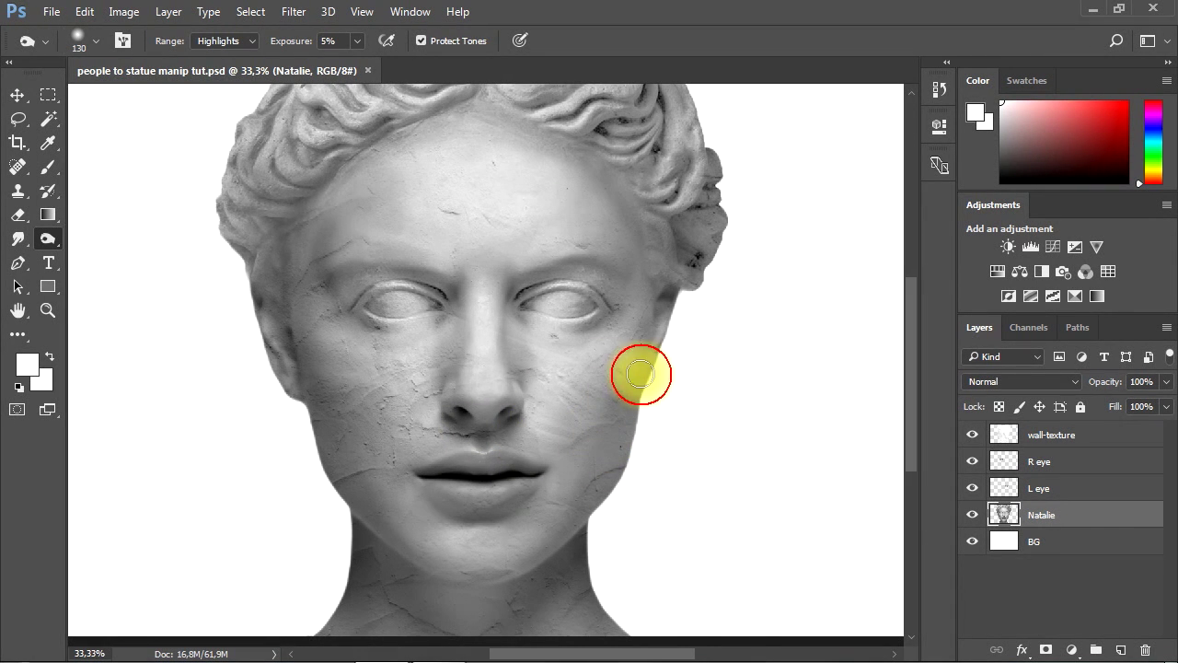
- Place the Natalie-Portman photo from the tutorial folder and scale it down slightly within the canvas
{"action": "left_click", "coordinate": [17, 95]}
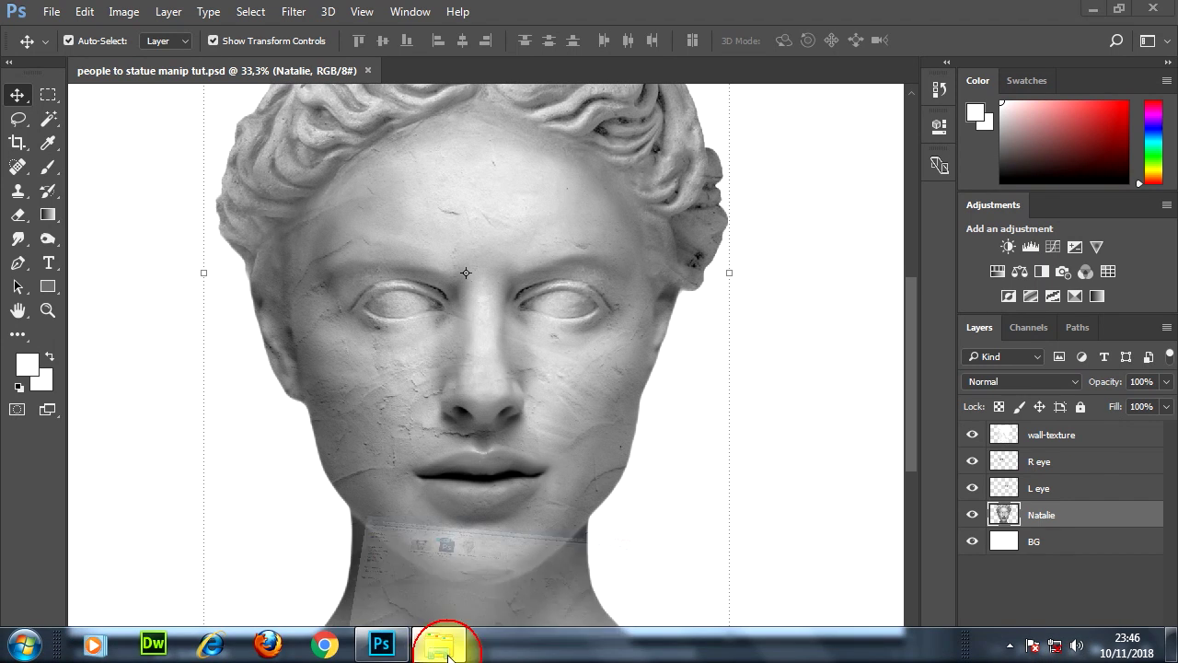
{"action": "left_click", "coordinate": [439, 645]}
{"action": "left_click_drag", "start_coordinate": [241, 143], "coordinate": [572, 408]}
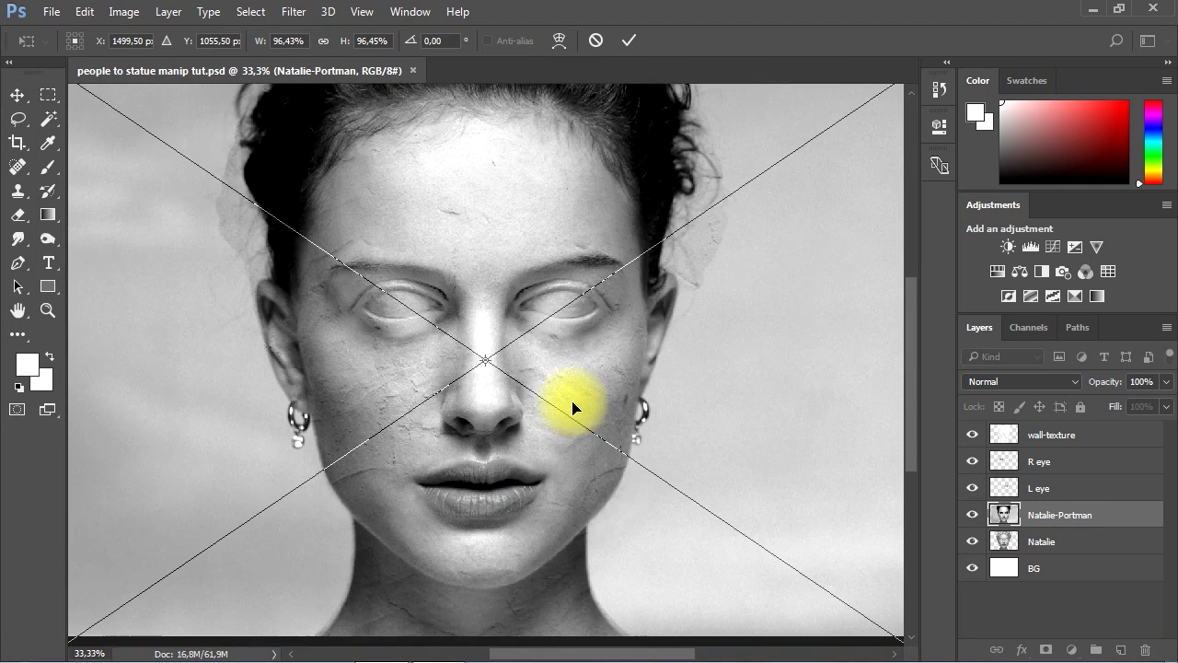
{"action": "left_click", "coordinate": [521, 382], "text": "alt"}
{"action": "left_click_drag", "start_coordinate": [739, 255], "coordinate": [734, 251]}
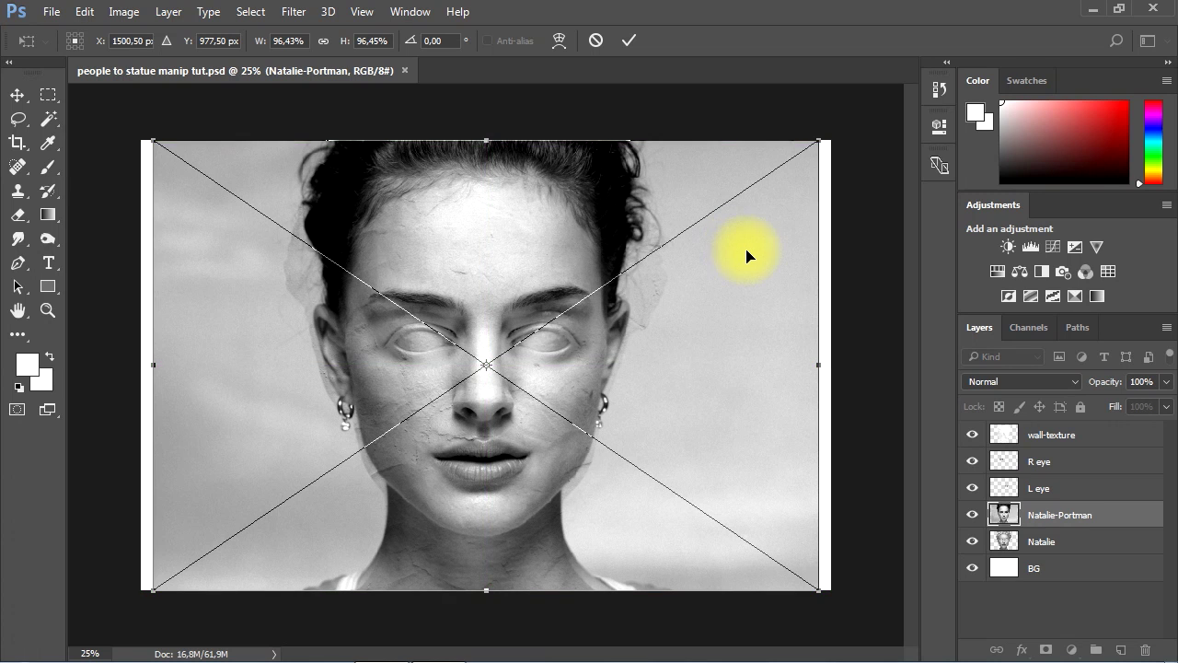
{"action": "left_click_drag", "start_coordinate": [815, 140], "coordinate": [785, 150]}
{"action": "key", "text": "Return"}
- Move the Natalie-Portman layer directly below the Natalie layer and rasterize it
{"action": "left_click_drag", "start_coordinate": [1005, 514], "coordinate": [1025, 550]}
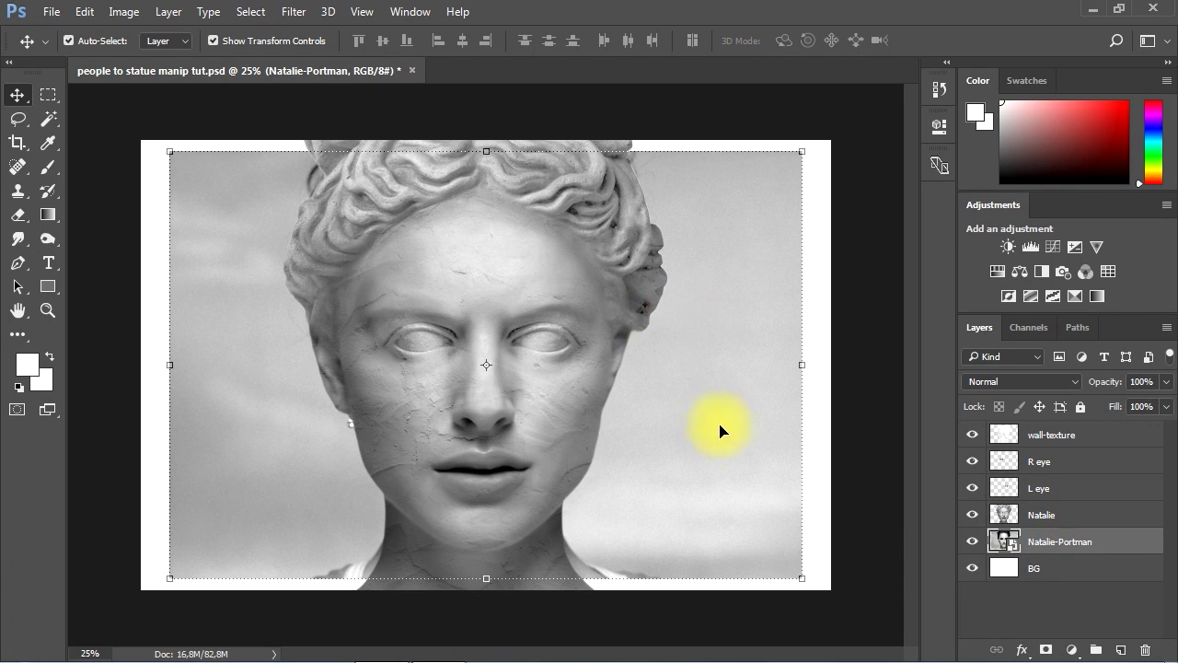
{"action": "right_click", "coordinate": [1025, 541]}
{"action": "left_click", "coordinate": [669, 435]}
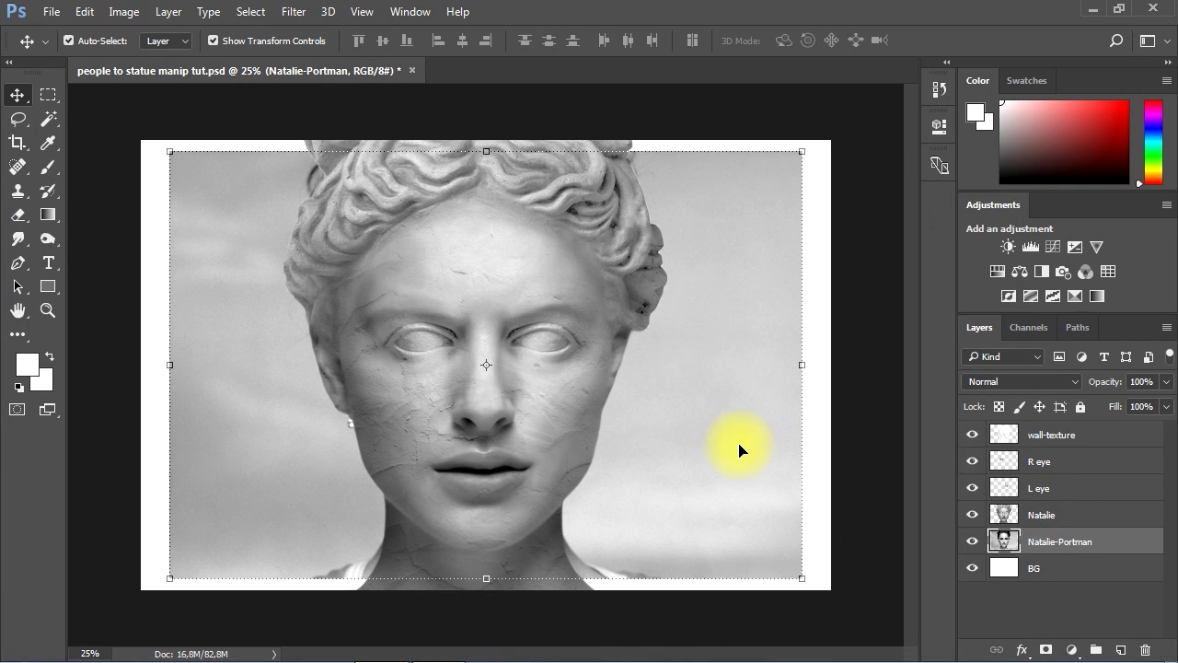
- Clone the photo's background over the white margin on the canvas's left side with a 306 px Clone Stamp
{"action": "left_click", "coordinate": [17, 193]}
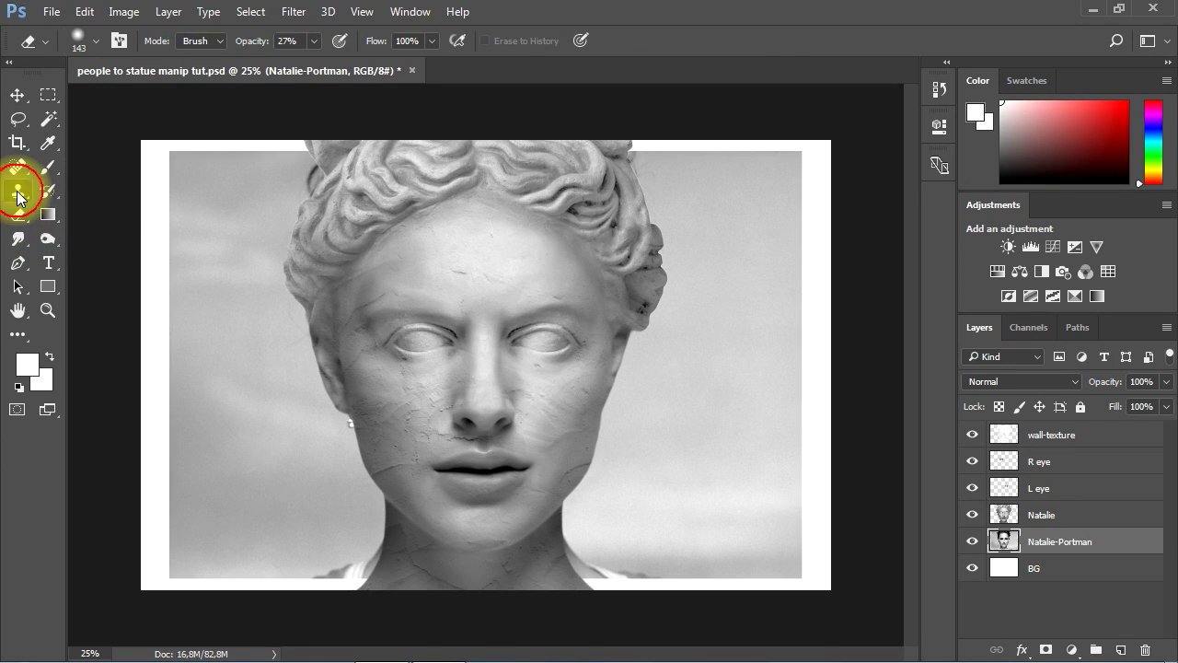
{"action": "left_click", "coordinate": [89, 191]}
{"action": "left_click", "coordinate": [95, 41]}
{"action": "left_click", "coordinate": [197, 142]}
{"action": "left_click_drag", "start_coordinate": [171, 100], "coordinate": [197, 100]}
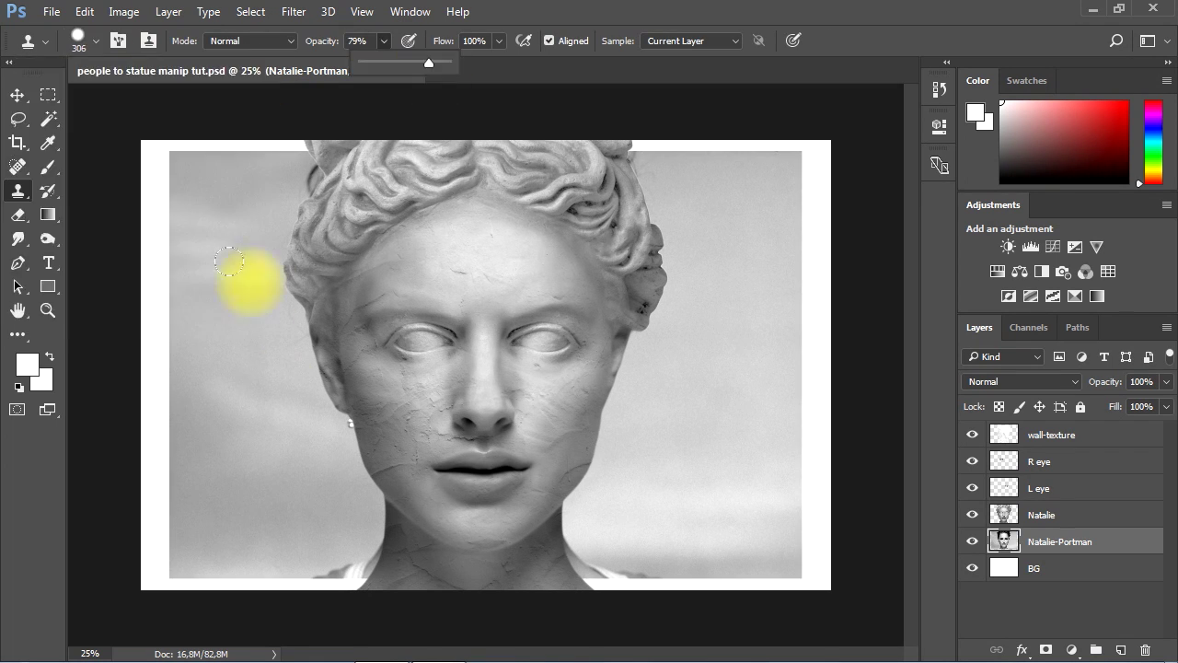
{"action": "left_click", "coordinate": [169, 284], "text": "alt"}
{"action": "left_click_drag", "start_coordinate": [142, 276], "coordinate": [187, 158]}
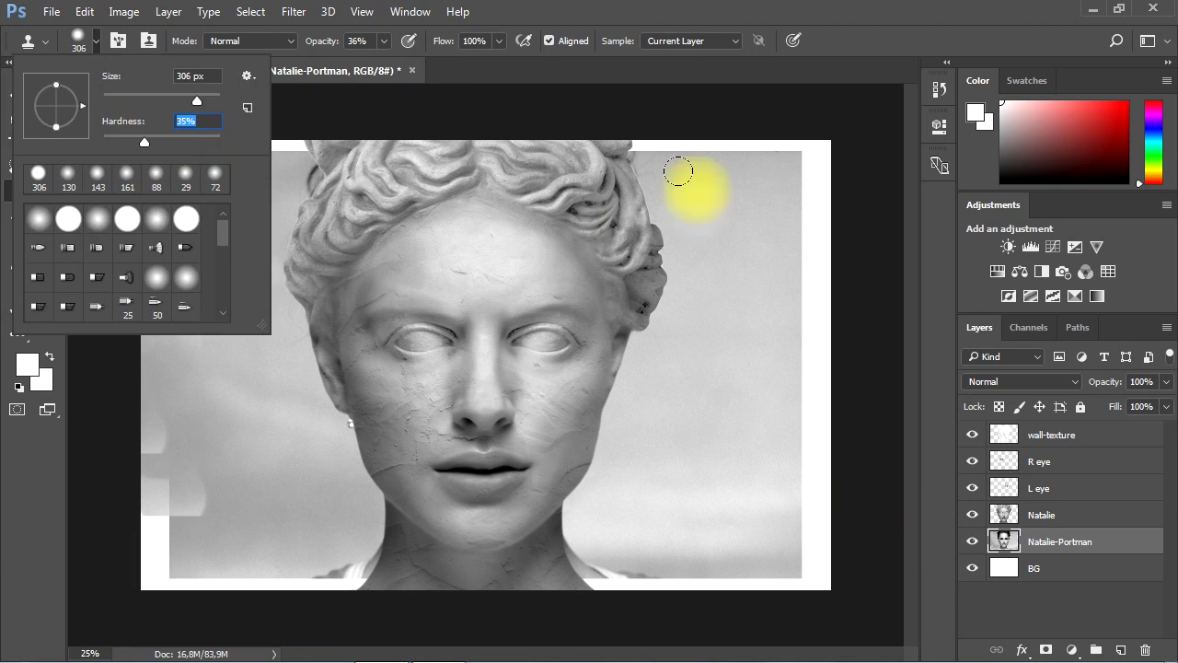
- Extend the Natalie-Portman background over the remaining white margins with the Clone Stamp at 35% hardness and 36% opacity
{"action": "key", "text": "Return"}
{"action": "mouse_move", "coordinate": [216, 553]}
{"action": "left_mouse_down"}
{"action": "mouse_move", "coordinate": [258, 555]}
{"action": "mouse_move", "coordinate": [224, 493]}
{"action": "mouse_move", "coordinate": [174, 547]}
{"action": "mouse_move", "coordinate": [392, 558]}
{"action": "mouse_move", "coordinate": [213, 577]}
{"action": "left_mouse_up"}
{"action": "left_click", "coordinate": [216, 339], "text": "alt"}
{"action": "mouse_move", "coordinate": [184, 153]}
{"action": "left_mouse_down"}
{"action": "mouse_move", "coordinate": [231, 167]}
{"action": "mouse_move", "coordinate": [236, 148]}
{"action": "mouse_move", "coordinate": [334, 138]}
{"action": "left_mouse_up"}
{"action": "mouse_move", "coordinate": [678, 137]}
{"action": "left_mouse_down"}
{"action": "mouse_move", "coordinate": [795, 247]}
{"action": "mouse_move", "coordinate": [810, 437]}
{"action": "left_mouse_up"}
{"action": "mouse_move", "coordinate": [716, 127]}
{"action": "left_mouse_down"}
{"action": "mouse_move", "coordinate": [784, 303]}
{"action": "mouse_move", "coordinate": [800, 539]}
{"action": "mouse_move", "coordinate": [641, 514]}
{"action": "left_mouse_up"}
{"action": "left_click", "coordinate": [705, 163]}
{"action": "left_click", "coordinate": [976, 509]}
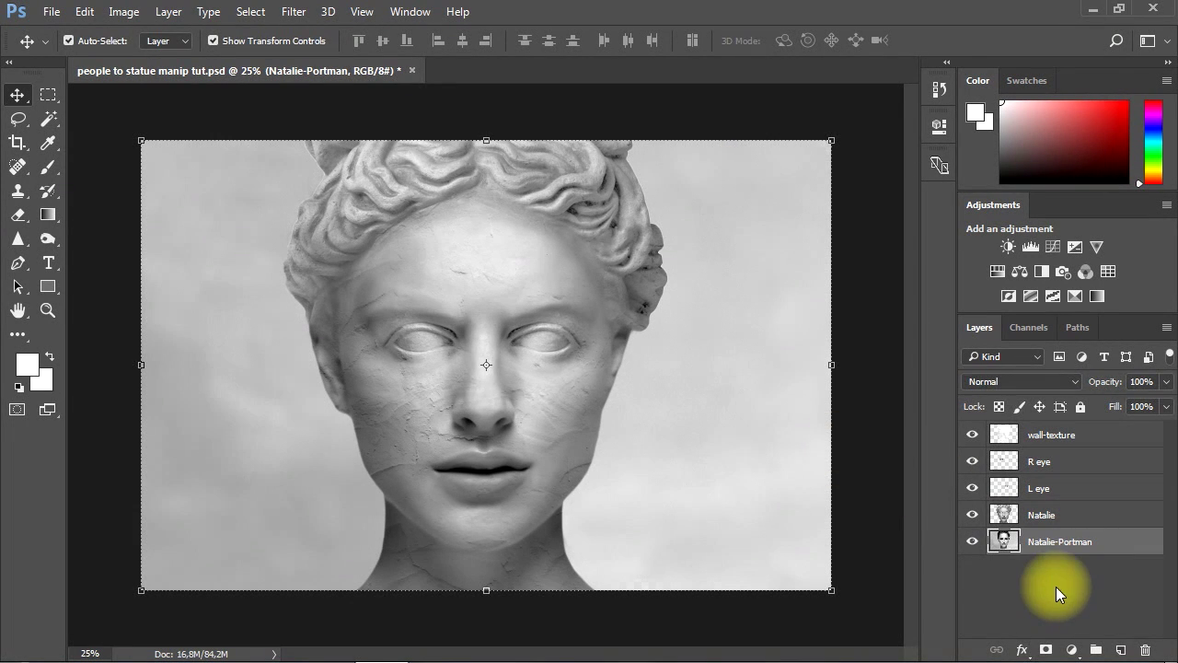
- Flatten all the layers of the statue portrait into a single background layer
{"action": "left_click", "coordinate": [1056, 586]}
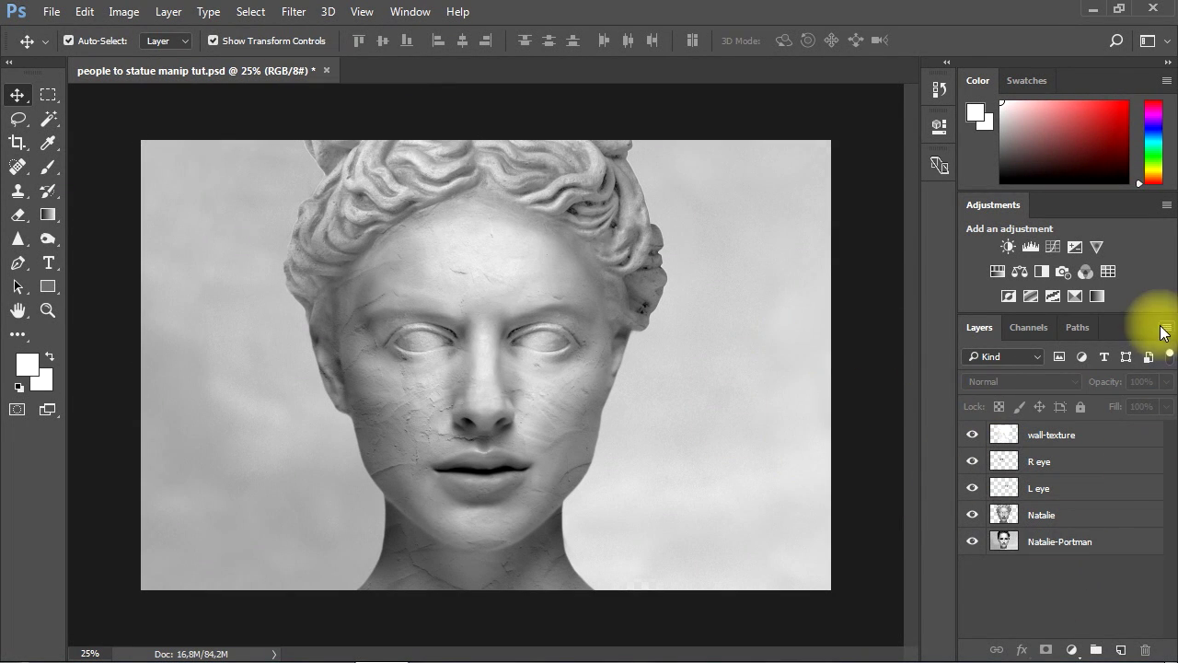
{"action": "left_click", "coordinate": [1164, 327]}
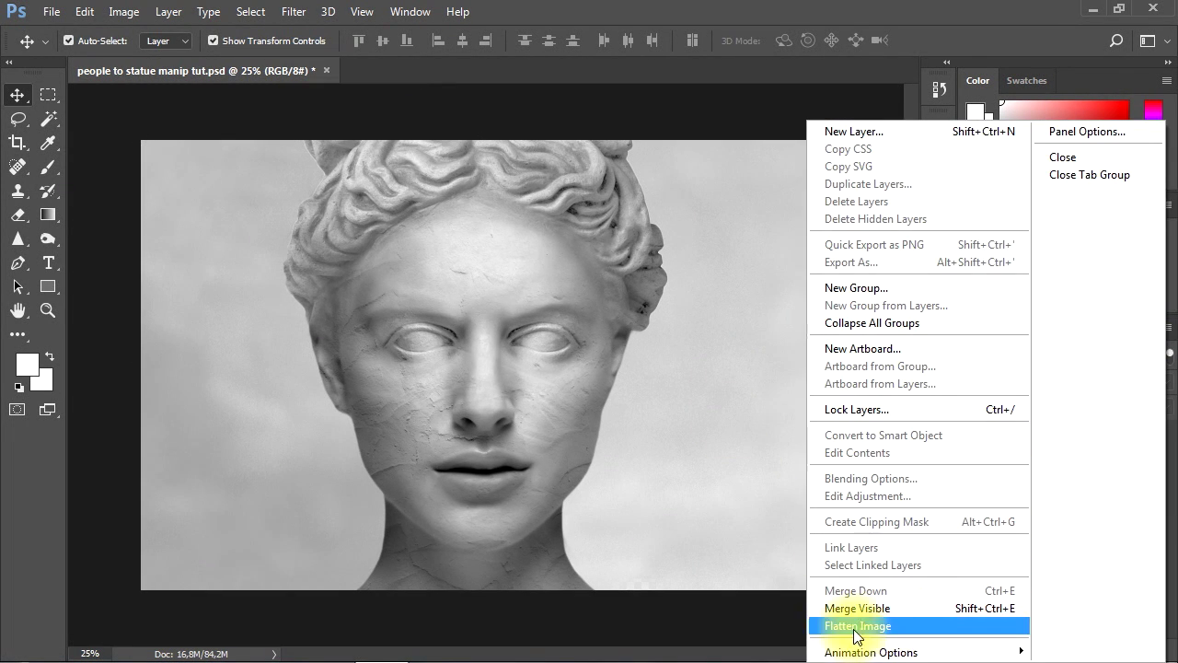
{"action": "left_click", "coordinate": [859, 626]}
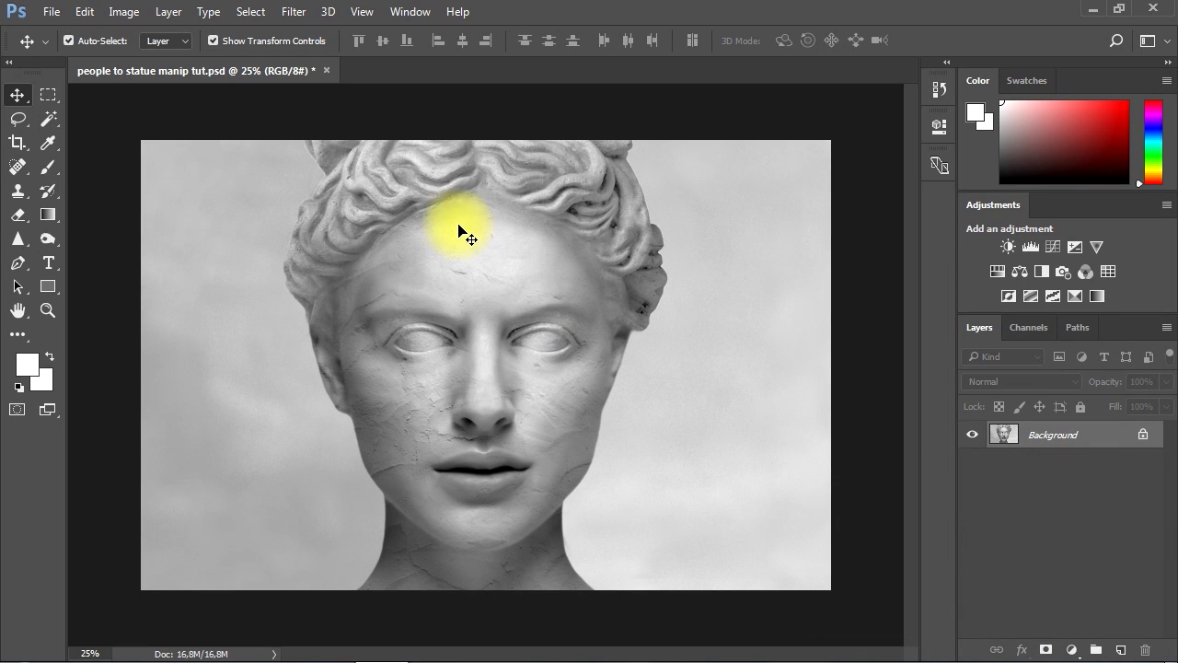
- Apply a Camera Raw Filter to the flattened image with the Dehaze amount set to +13
{"action": "left_click", "coordinate": [294, 13]}
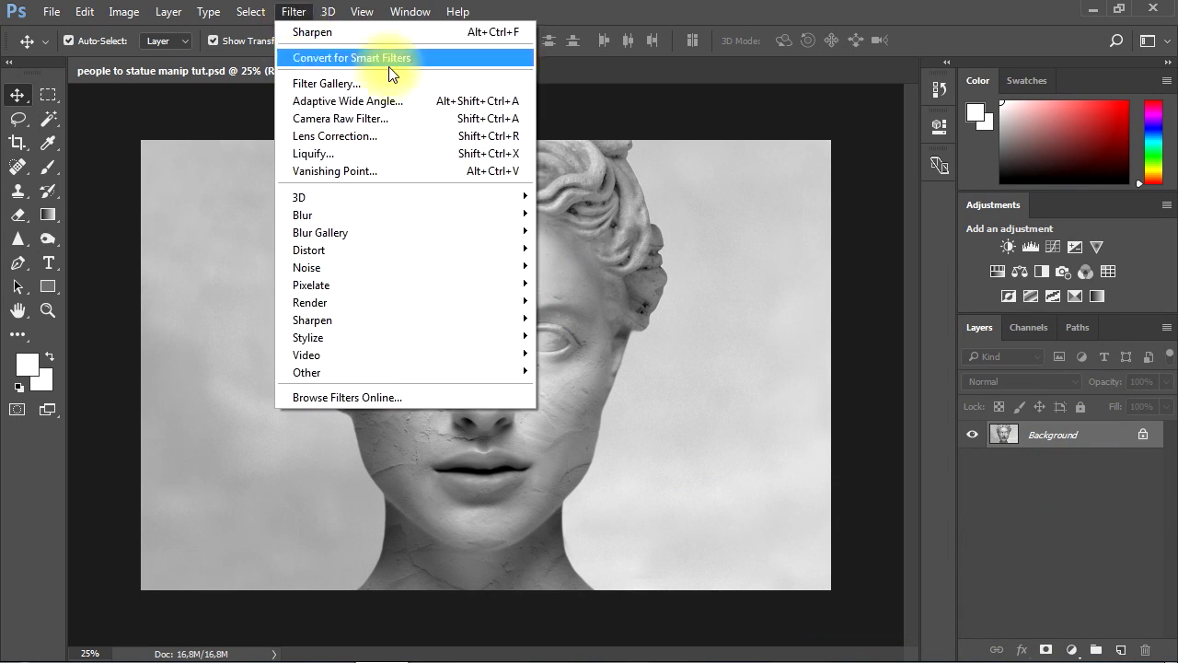
{"action": "left_click", "coordinate": [350, 120]}
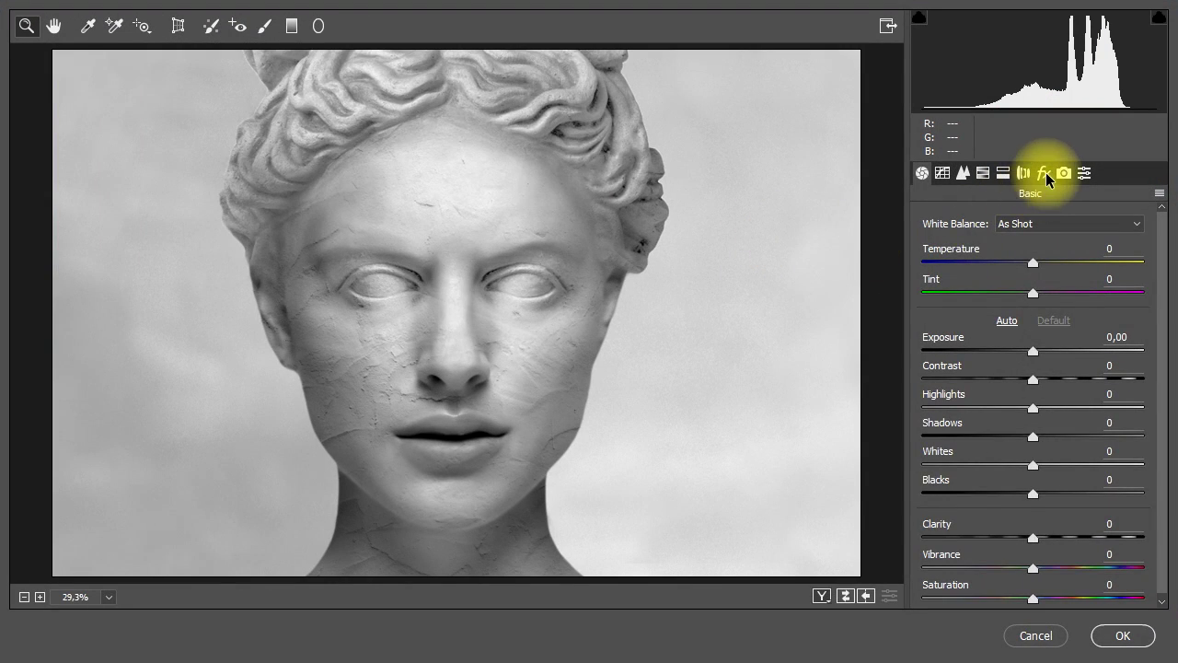
{"action": "left_click", "coordinate": [1043, 173]}
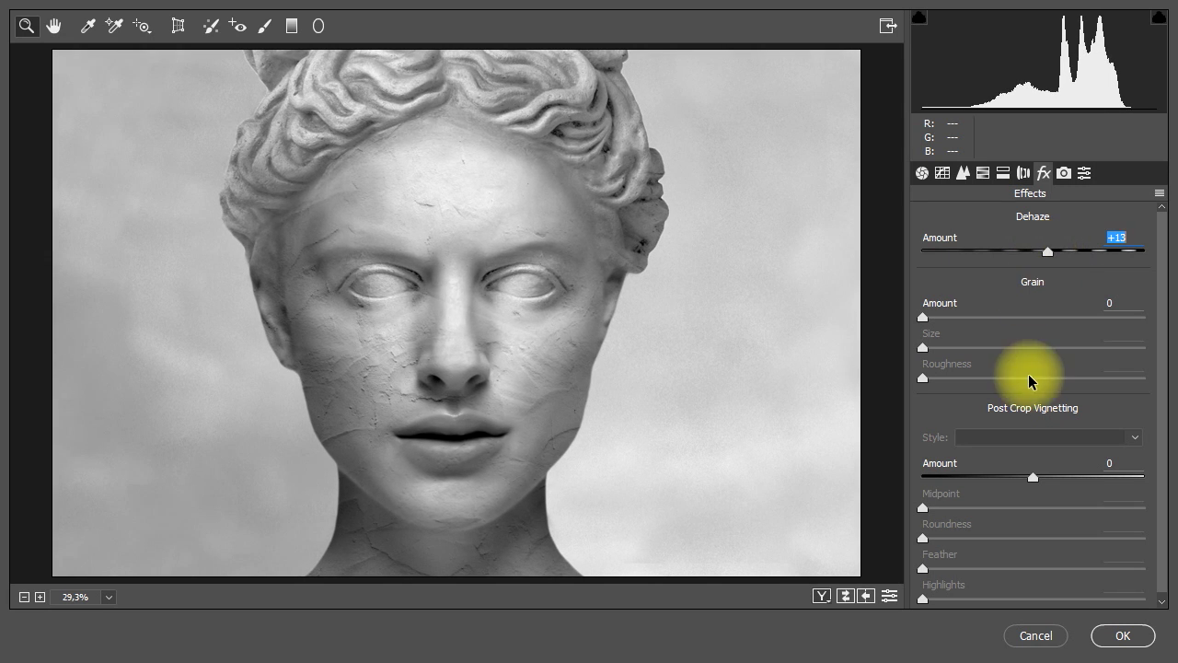
{"action": "left_click", "coordinate": [1121, 634]}
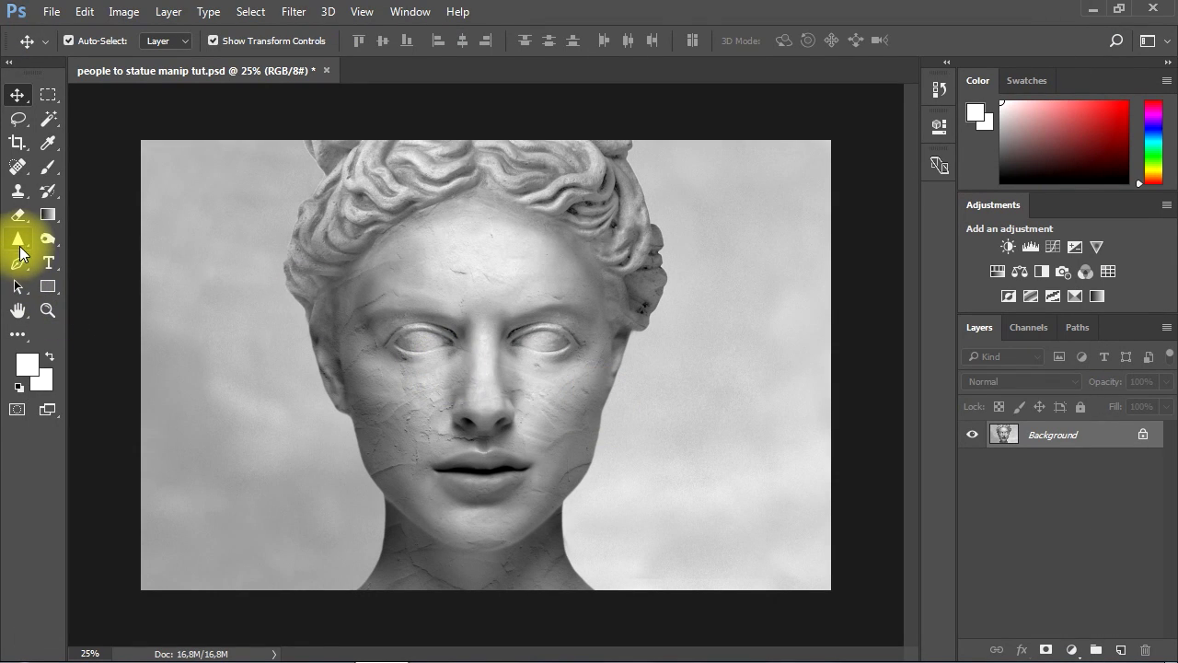
- Set up the Sharpen tool with a softer 322 px brush and 48% strength
{"action": "left_click_drag", "start_coordinate": [19, 241], "coordinate": [79, 251]}
{"action": "left_click", "coordinate": [96, 40]}
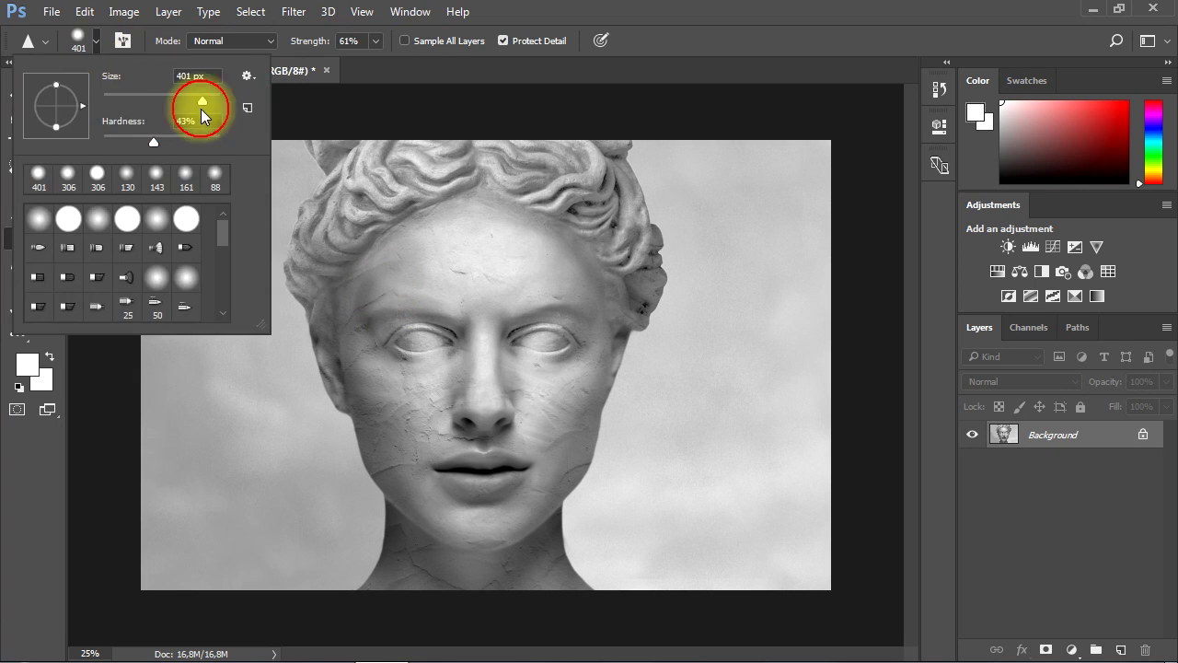
{"action": "left_click_drag", "start_coordinate": [152, 139], "coordinate": [133, 140]}
{"action": "left_click", "coordinate": [374, 40]}
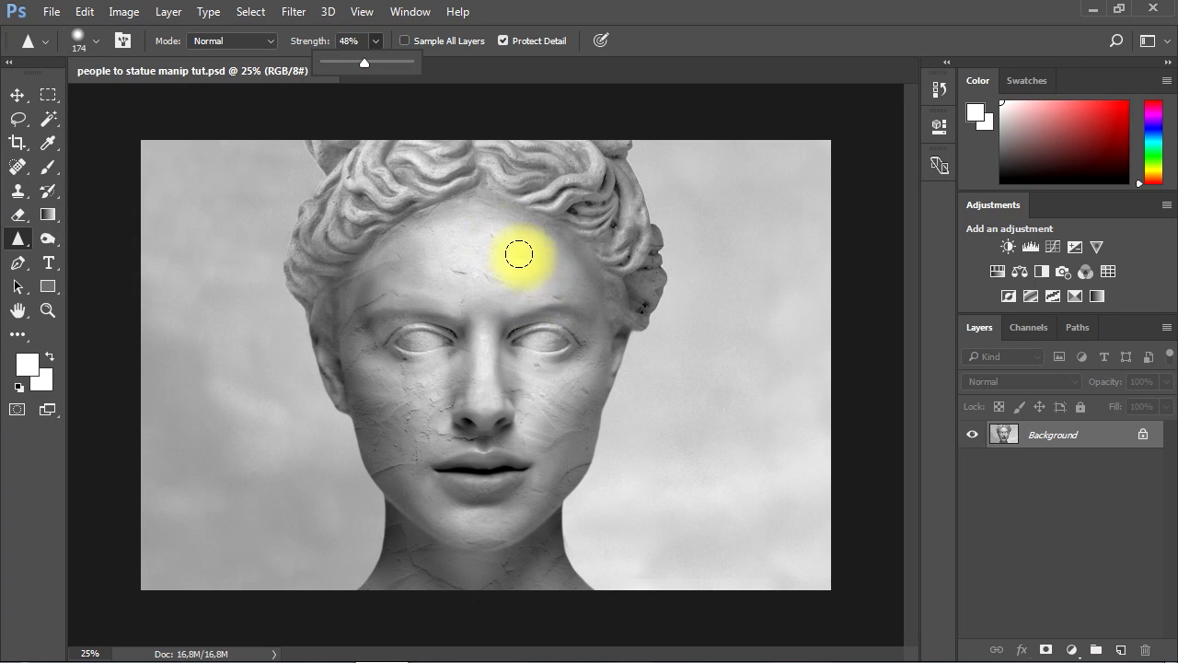
{"action": "left_click", "coordinate": [96, 41]}
{"action": "left_click_drag", "start_coordinate": [166, 97], "coordinate": [181, 97]}
- Sharpen the statue's cracks and facial details across the forehead, eyes, nose, cheeks, mouth and chin
{"action": "left_click", "coordinate": [515, 266]}
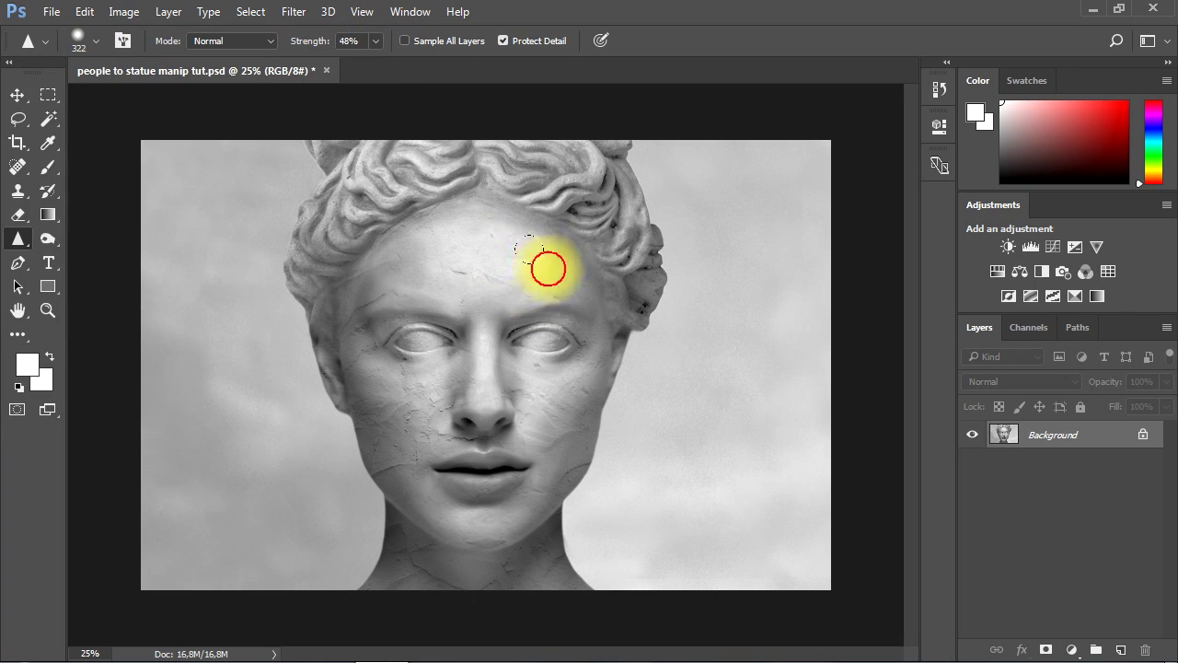
{"action": "scroll", "coordinate": [522, 241], "scroll_direction": "up", "scroll_amount": 1}
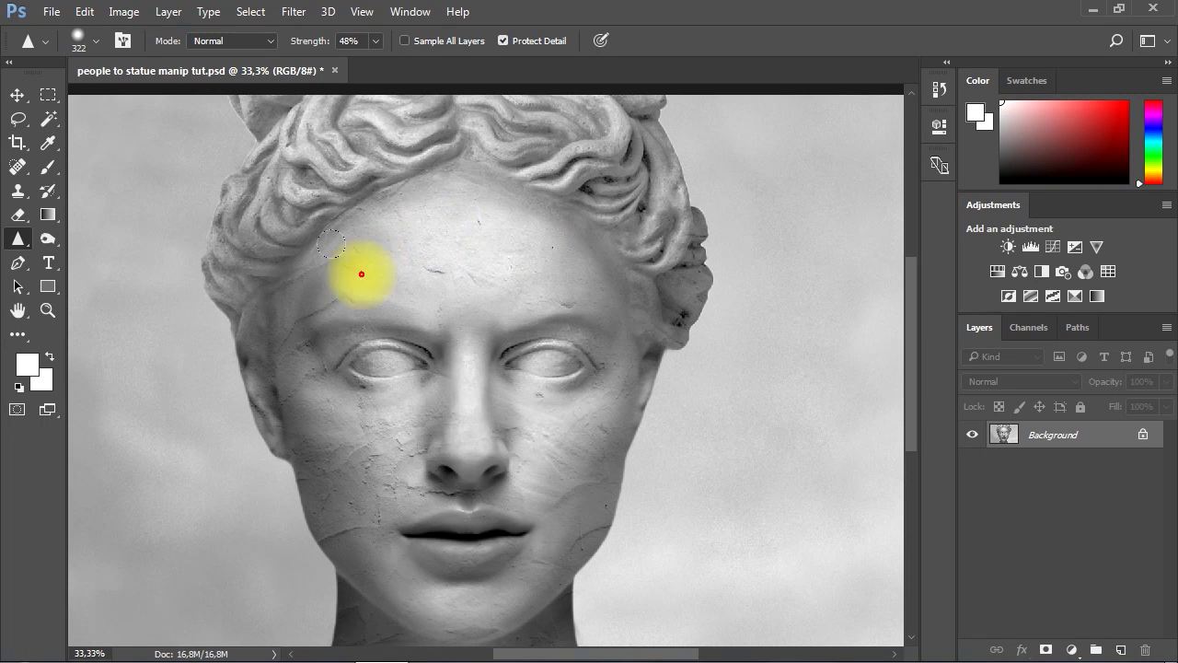
{"action": "mouse_move", "coordinate": [328, 246]}
{"action": "left_mouse_down"}
{"action": "mouse_move", "coordinate": [454, 332]}
{"action": "mouse_move", "coordinate": [431, 278]}
{"action": "mouse_move", "coordinate": [378, 265]}
{"action": "mouse_move", "coordinate": [304, 271]}
{"action": "mouse_move", "coordinate": [281, 376]}
{"action": "mouse_move", "coordinate": [438, 357]}
{"action": "left_mouse_up"}
{"action": "left_click_drag", "start_coordinate": [473, 431], "coordinate": [519, 473]}
{"action": "left_click_drag", "start_coordinate": [497, 575], "coordinate": [507, 461]}
{"action": "left_click_drag", "start_coordinate": [363, 422], "coordinate": [385, 418]}
{"action": "scroll", "coordinate": [602, 421], "scroll_direction": "up", "scroll_amount": 3}
{"action": "left_click", "coordinate": [492, 288]}
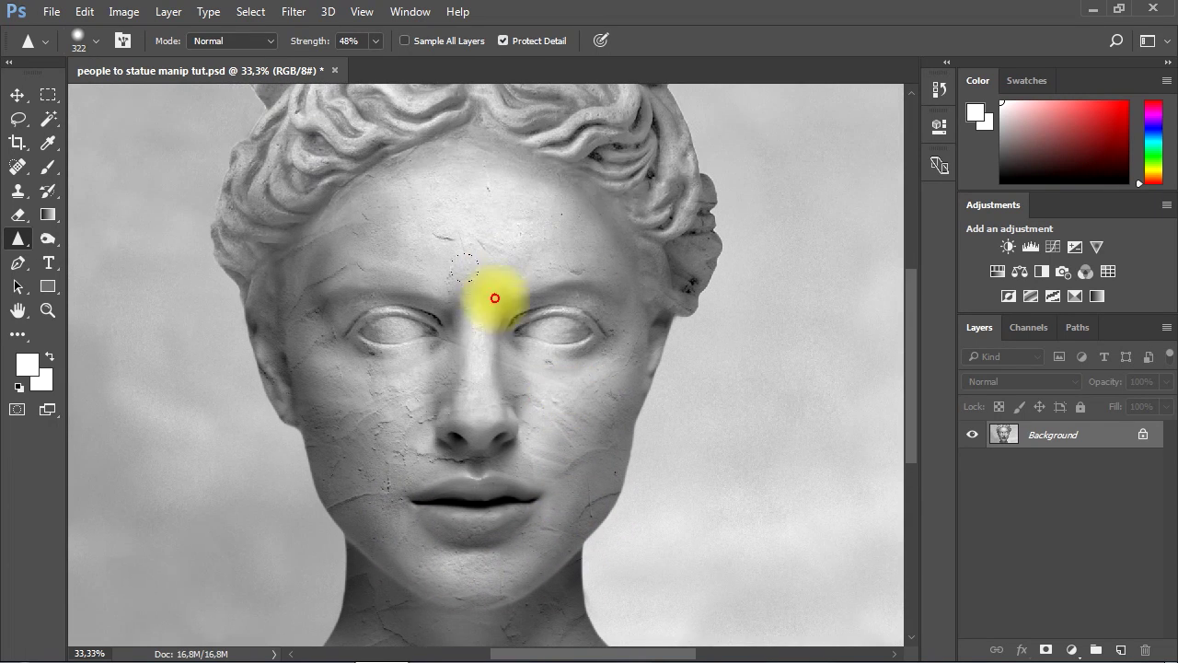
{"action": "left_click_drag", "start_coordinate": [492, 287], "coordinate": [610, 229]}
{"action": "scroll", "coordinate": [507, 192], "scroll_direction": "up", "scroll_amount": 3}
{"action": "mouse_move", "coordinate": [507, 192]}
{"action": "left_mouse_down"}
{"action": "mouse_move", "coordinate": [510, 300]}
{"action": "mouse_move", "coordinate": [594, 285]}
{"action": "left_mouse_up"}
{"action": "scroll", "coordinate": [578, 355], "scroll_direction": "down", "scroll_amount": 3}
{"action": "key", "text": "ctrl+minus"}
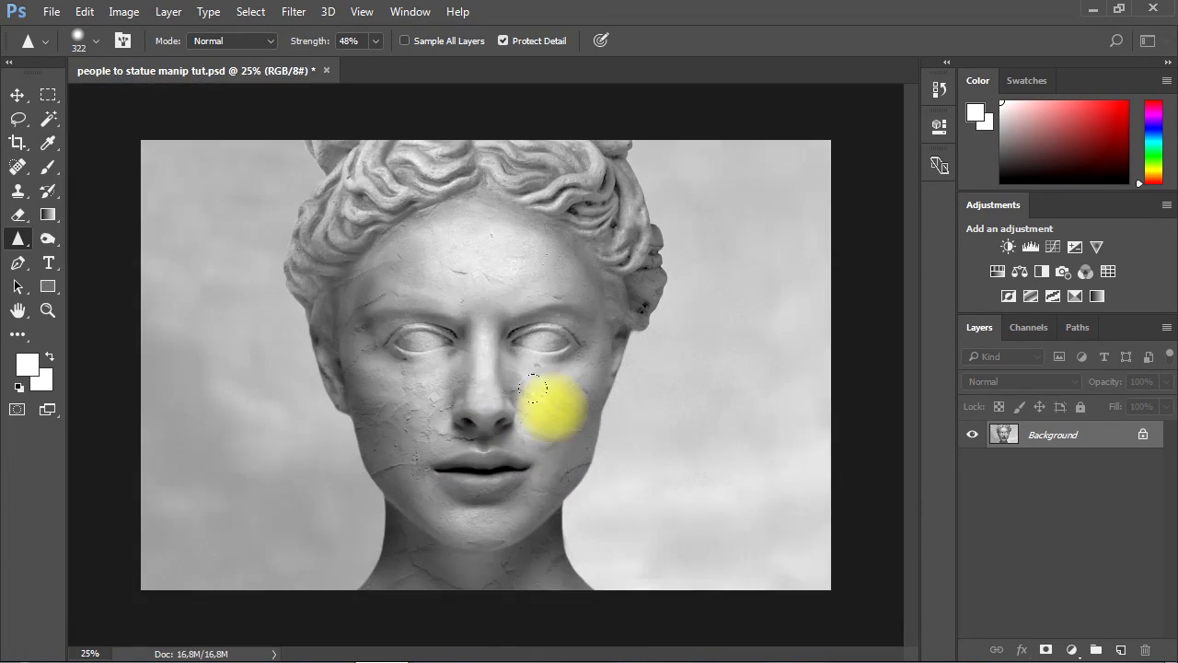
- Display the finished statue portrait in Full Screen Mode without panels to review the result
{"action": "left_click", "coordinate": [50, 411]}
{"action": "key", "text": "ctrl+plus"}
{"action": "left_click", "coordinate": [50, 410]}
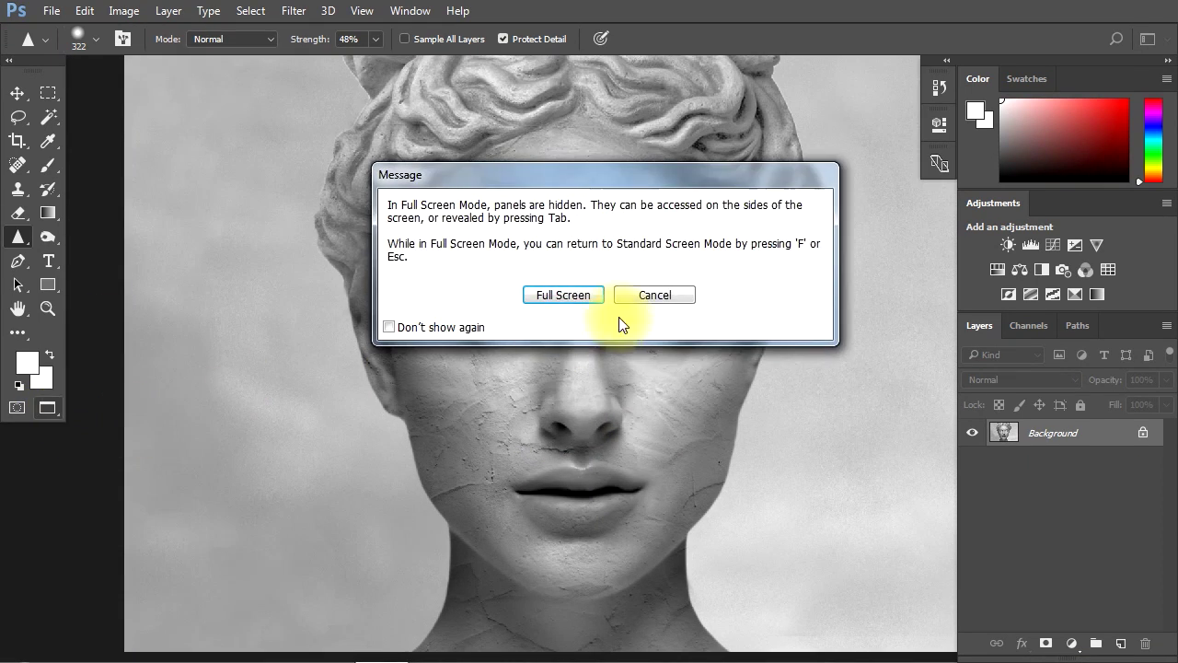
{"action": "left_click", "coordinate": [573, 296]}
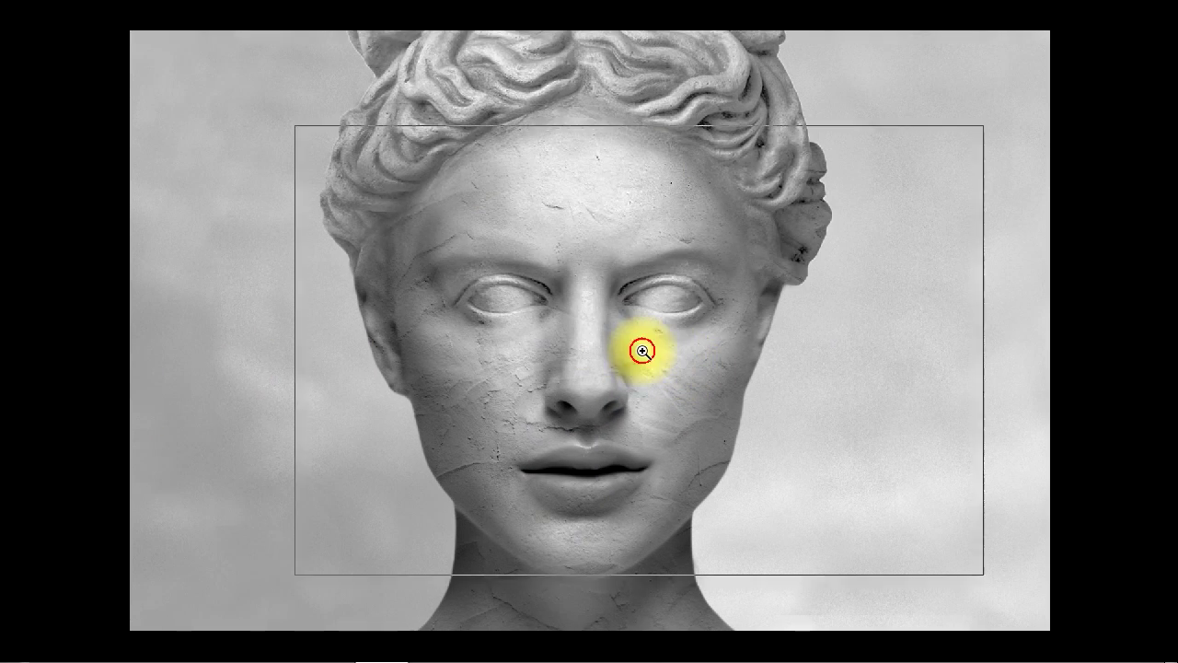